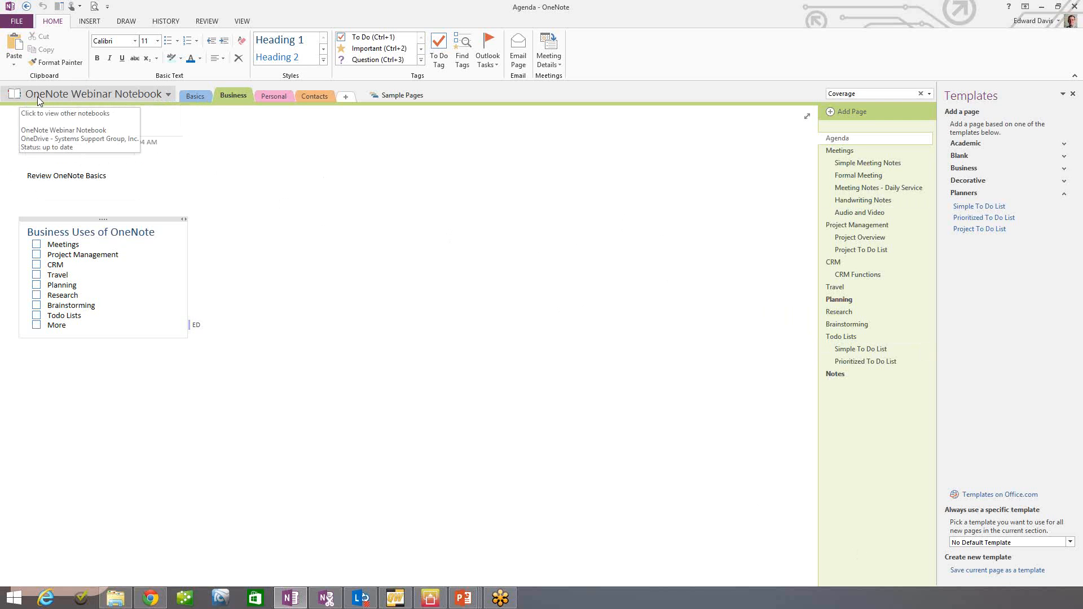
View the list of notebooks and the Sample Pages section group, returning to the notebook's main sections.
click(101, 94)
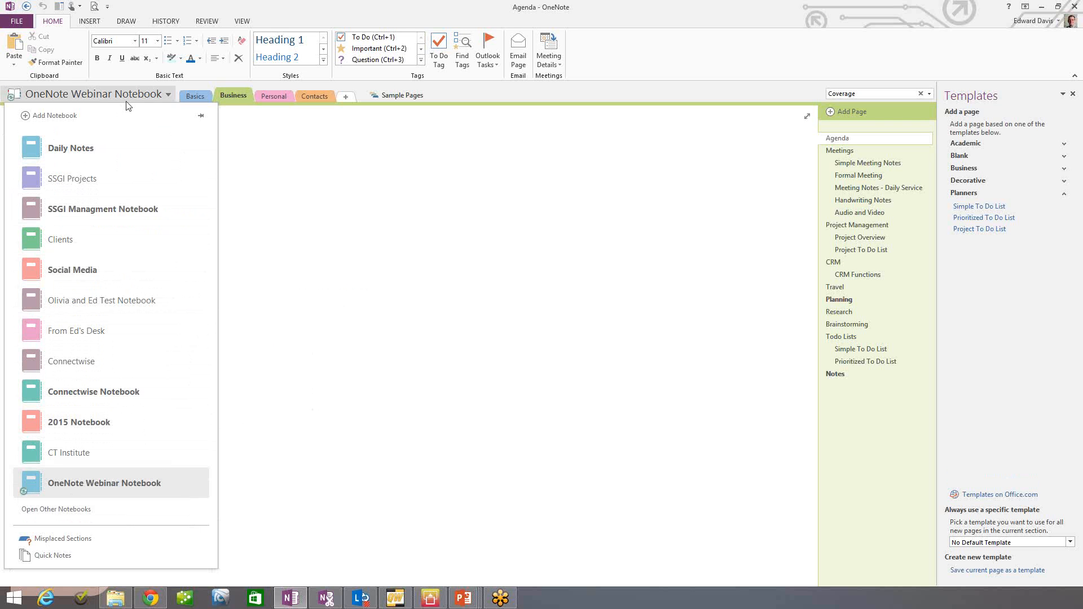
click(111, 96)
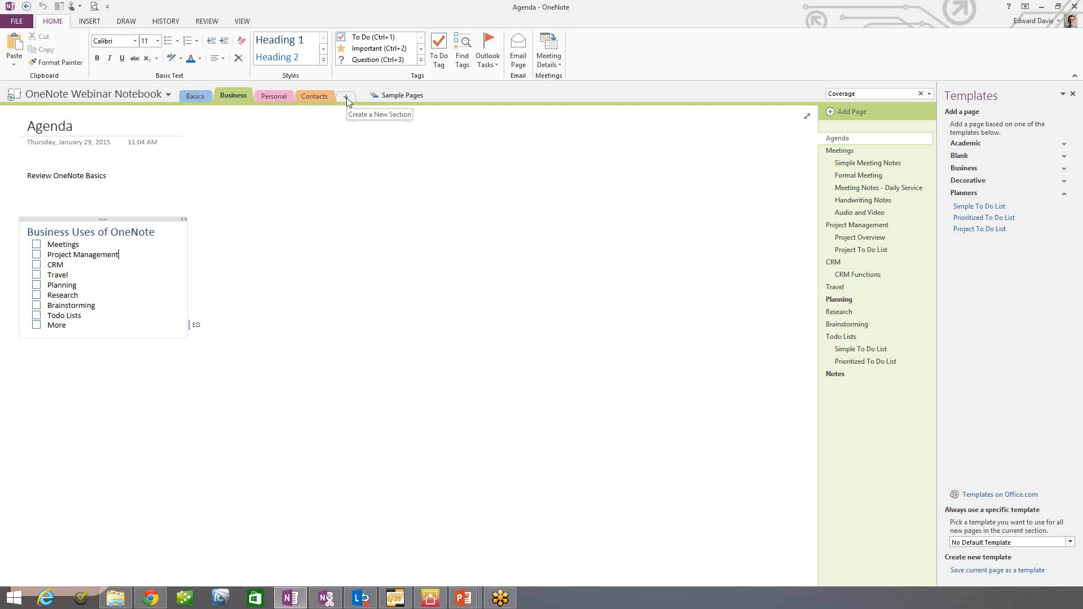
mouse_move(275, 96)
mouse_down()
mouse_move(216, 94)
mouse_move(293, 93)
mouse_up()
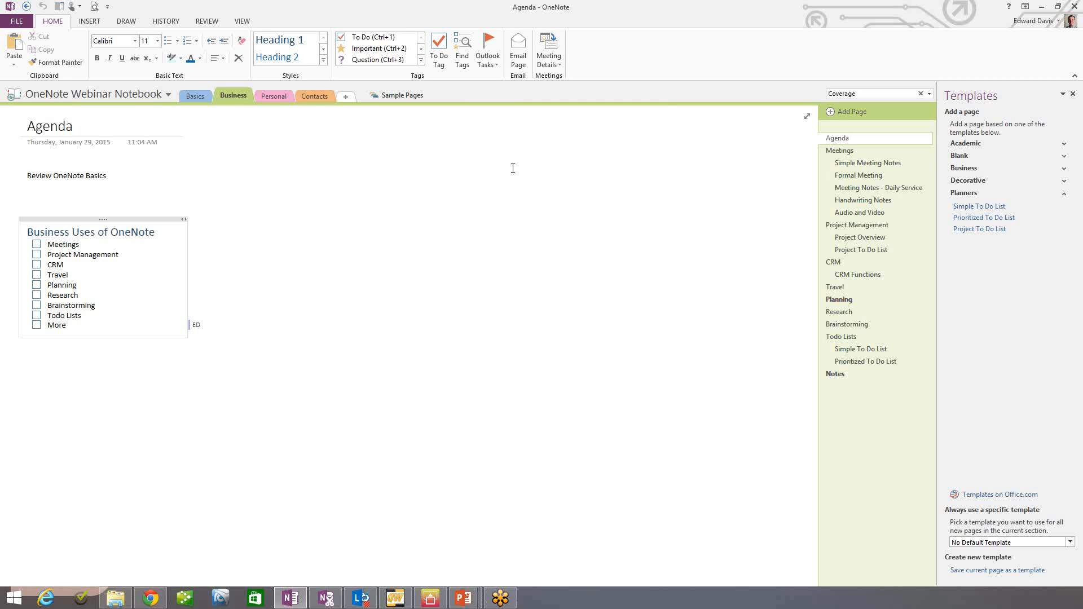
click(401, 98)
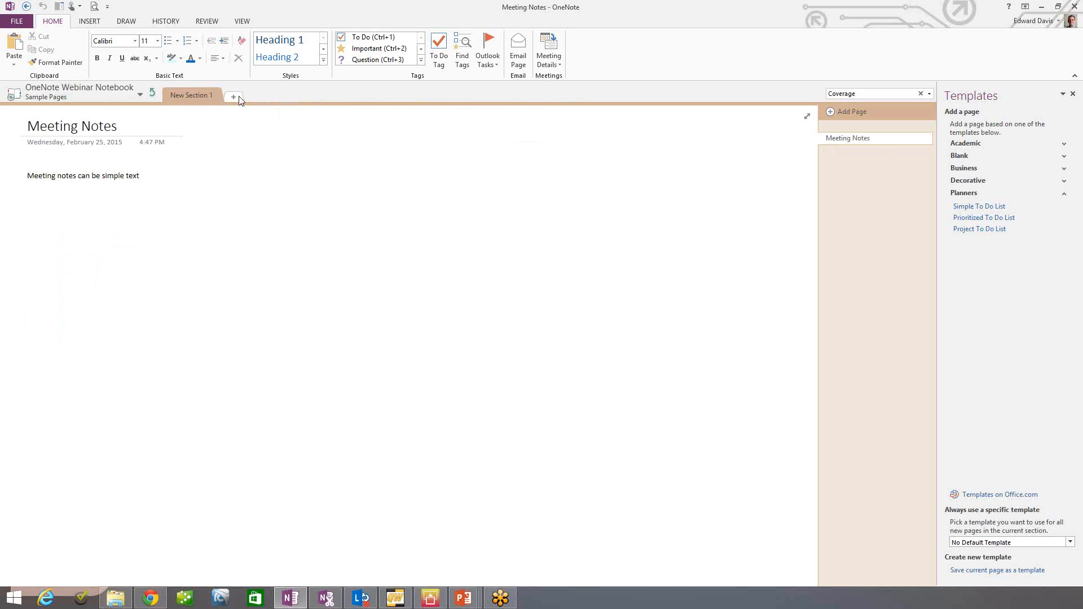
click(153, 93)
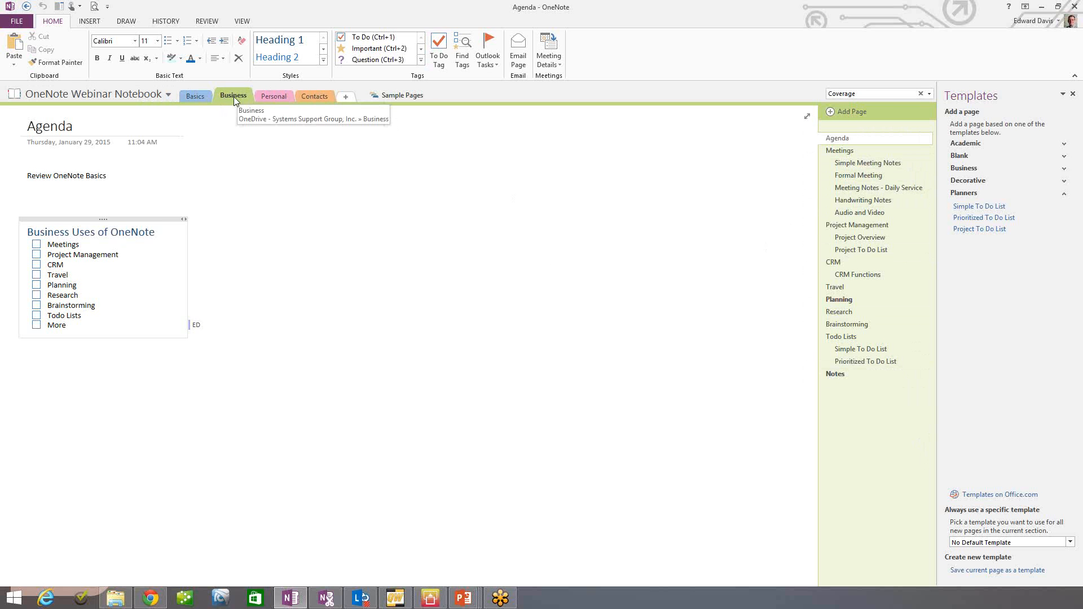
Switch between the Personal and Business sections to compare their pages, ending in Business.
click(270, 95)
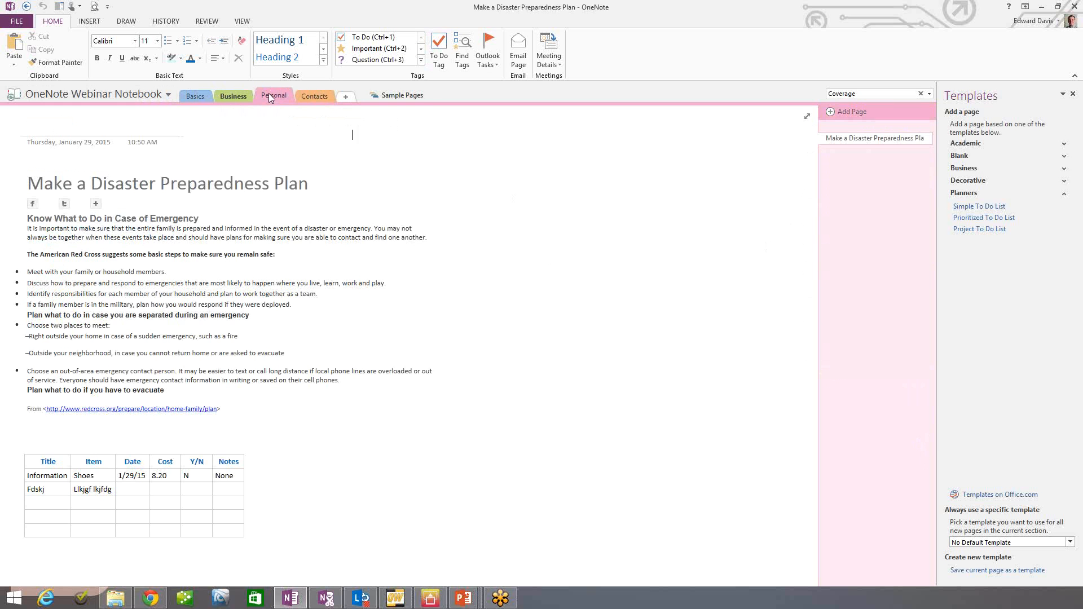
click(229, 94)
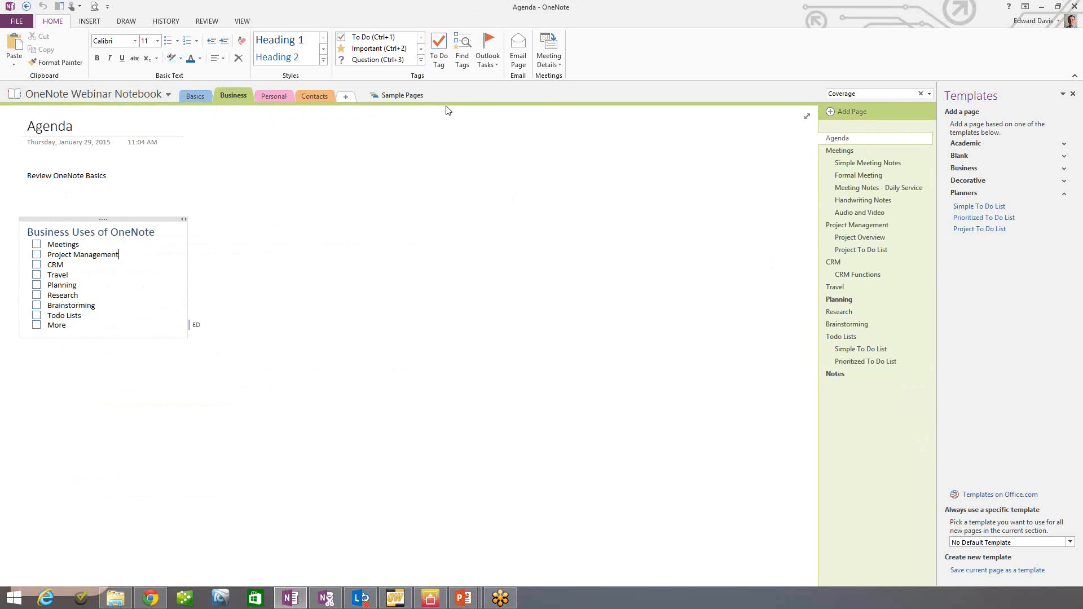
click(272, 96)
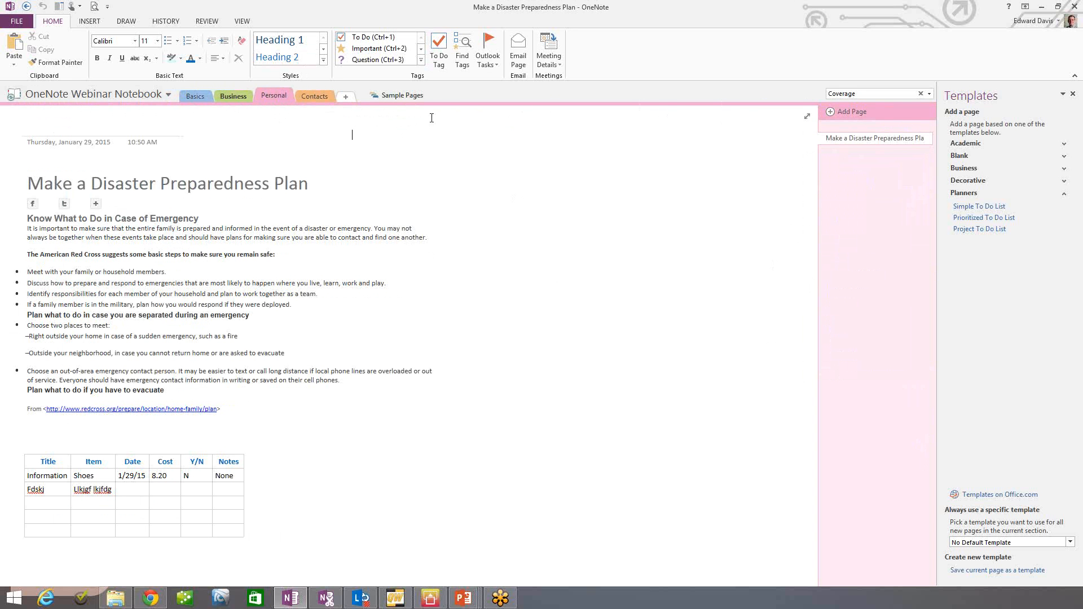
click(240, 95)
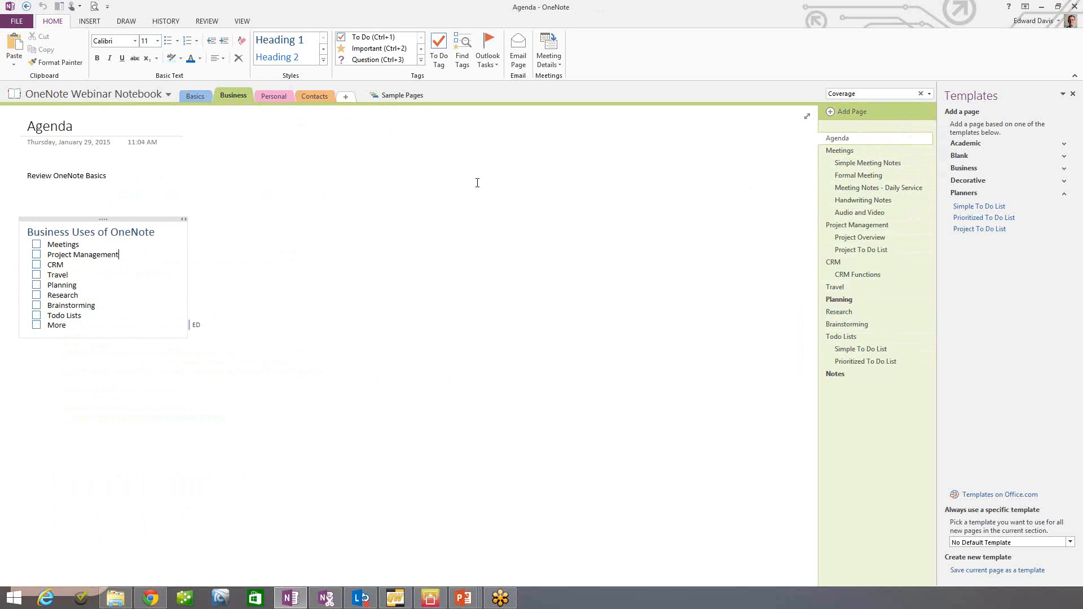
Demote the Formal Meeting page to a deeper subpage level, promote it back, and reopen the Agenda page.
click(844, 149)
click(846, 138)
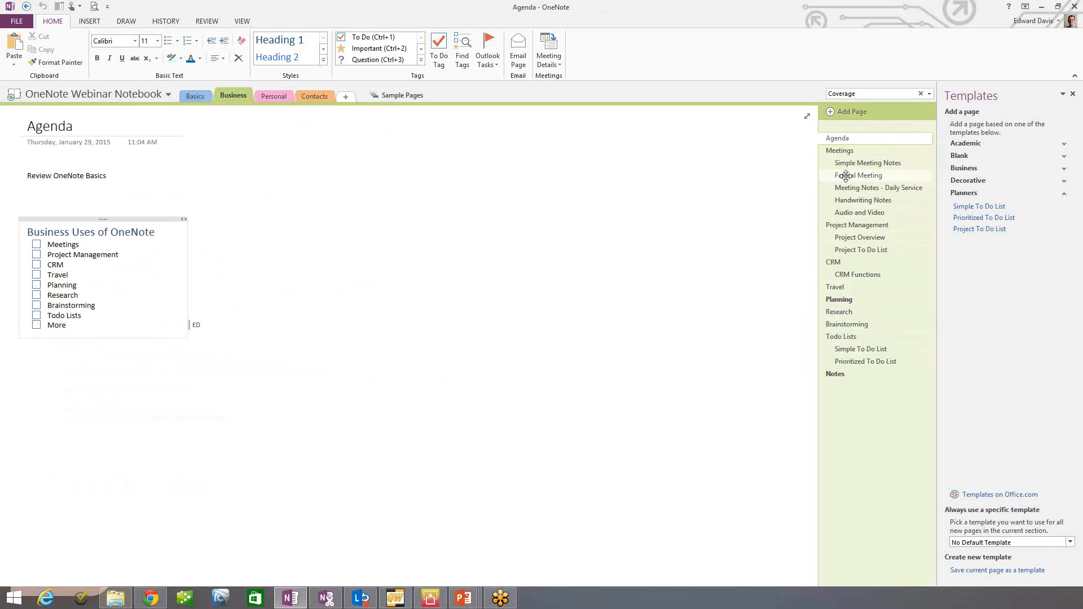
drag(846, 176, 872, 174)
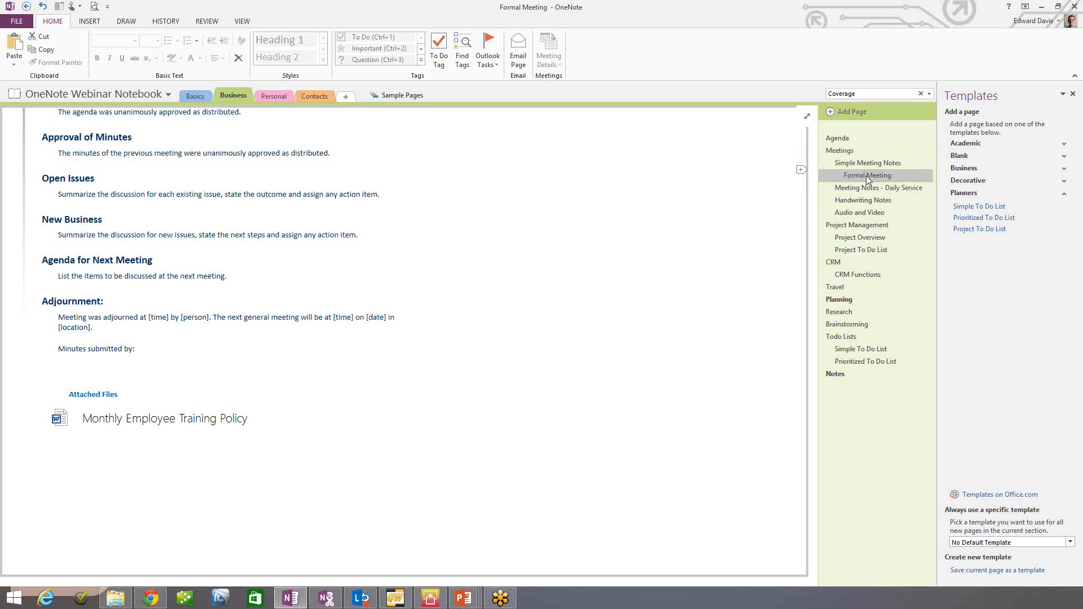
drag(869, 178, 848, 178)
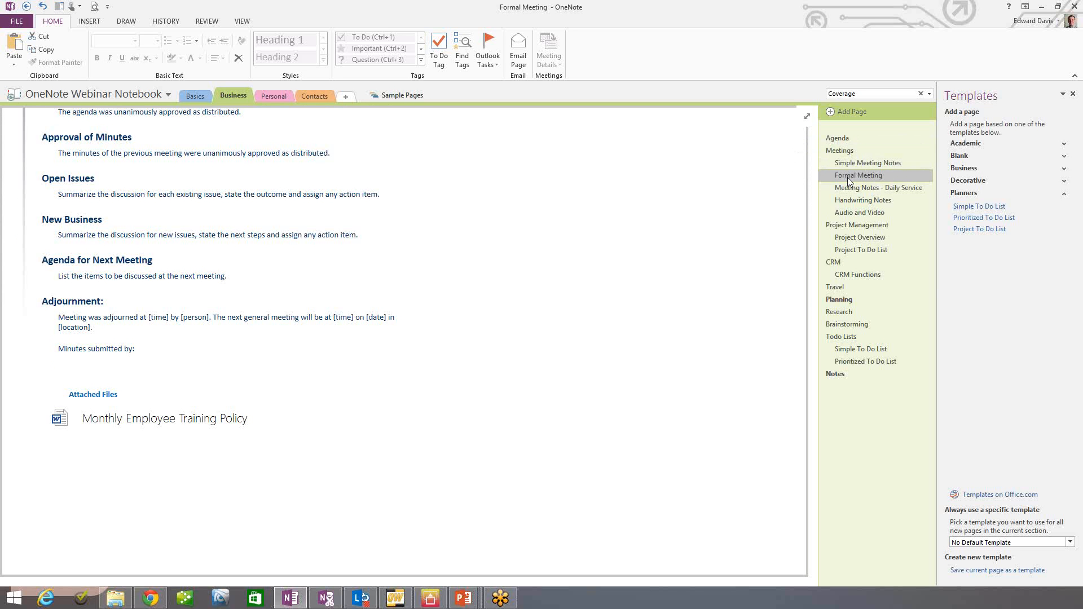
click(841, 139)
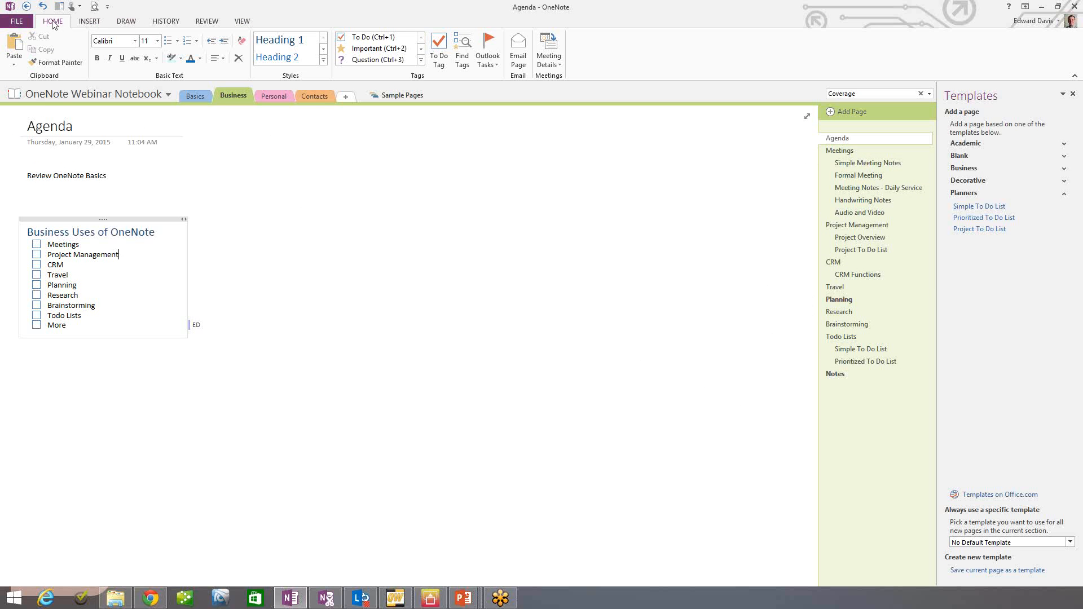
Review the Insert, Draw and History command groups, returning to the Home commands.
click(88, 23)
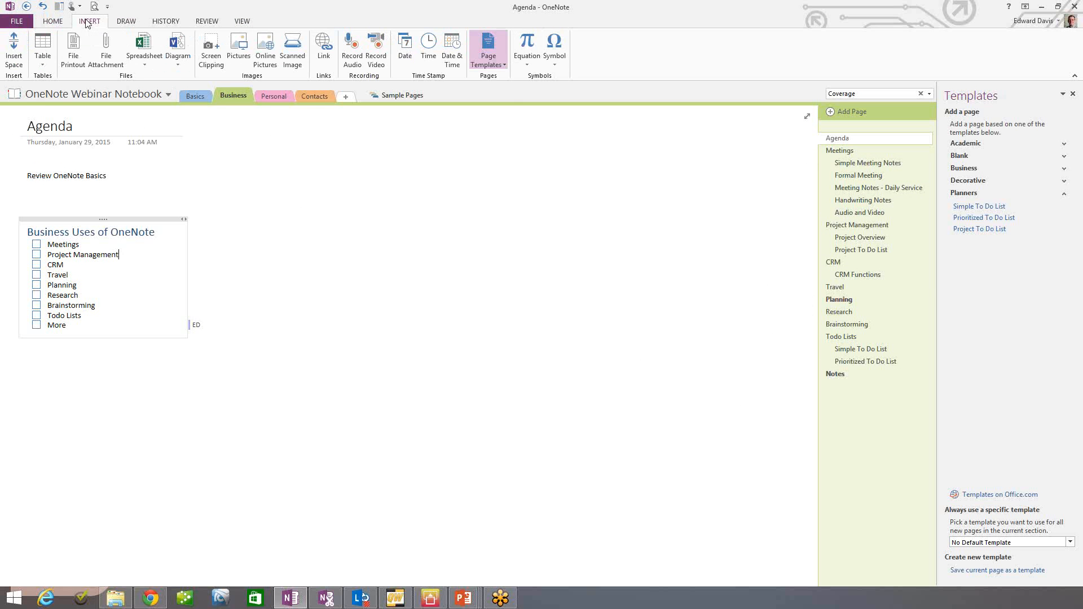
click(126, 23)
click(158, 23)
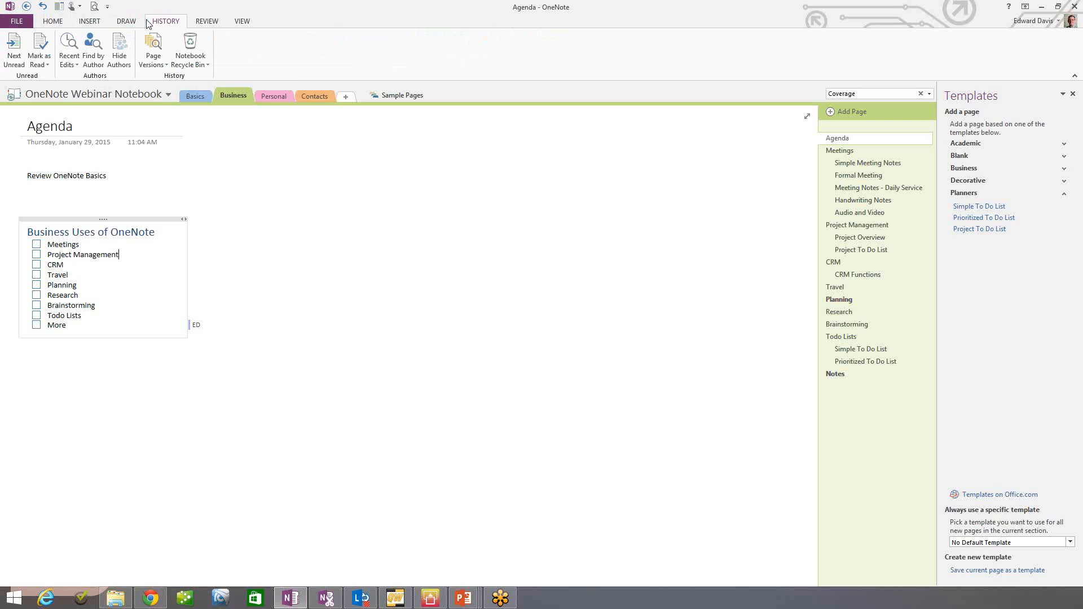
click(53, 22)
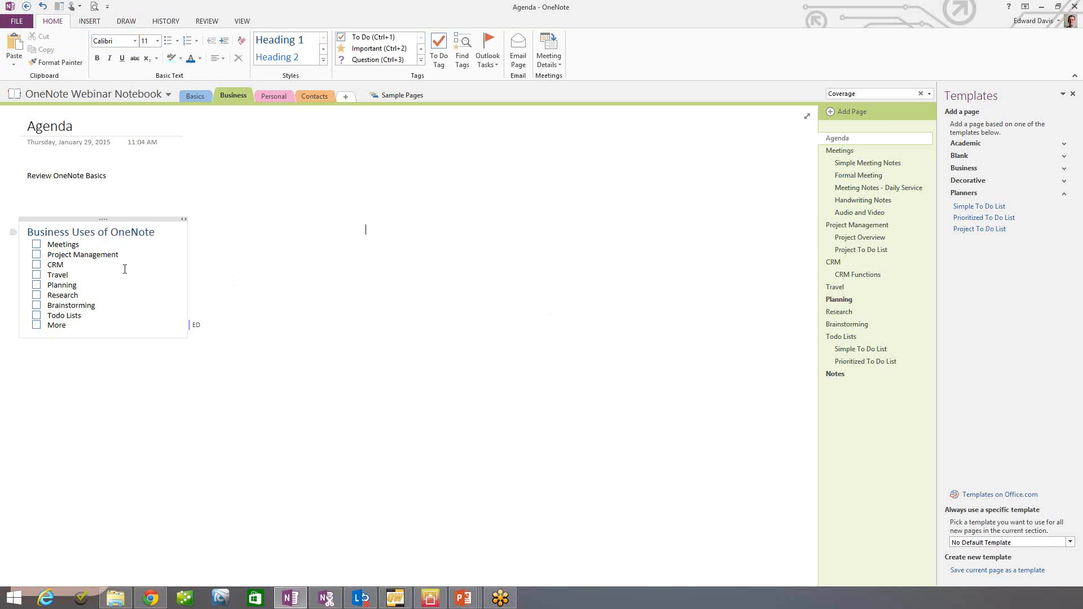
Move the Business Uses of OneNote container across the page and back to the left margin, slightly higher than before.
click(365, 230)
drag(126, 218, 307, 206)
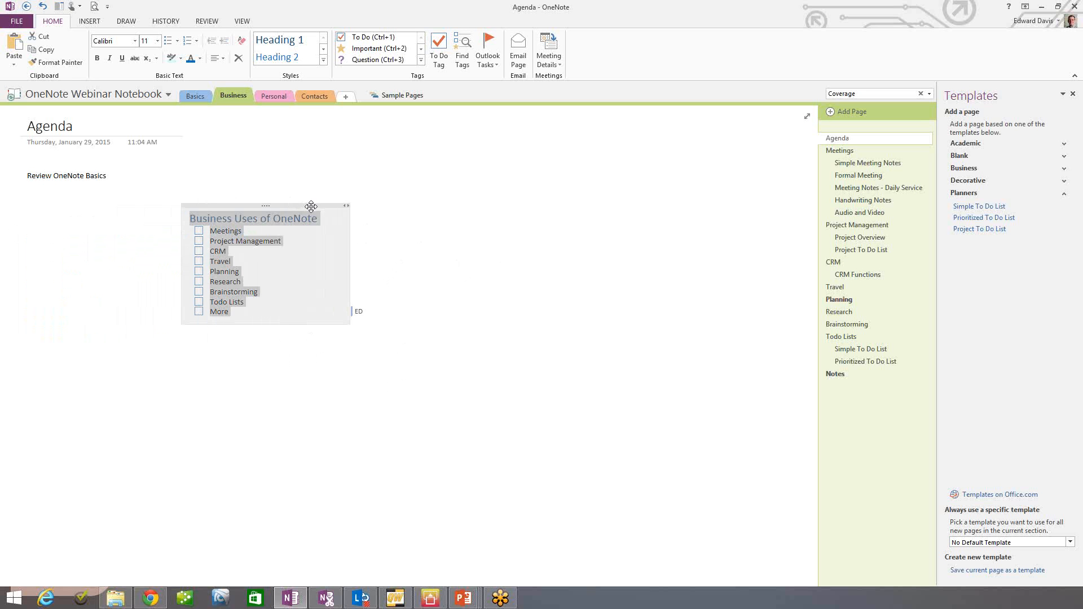
drag(311, 206, 147, 199)
Add a two-line container of random sample text beside the Business Uses list, select the container and delete it.
click(443, 223)
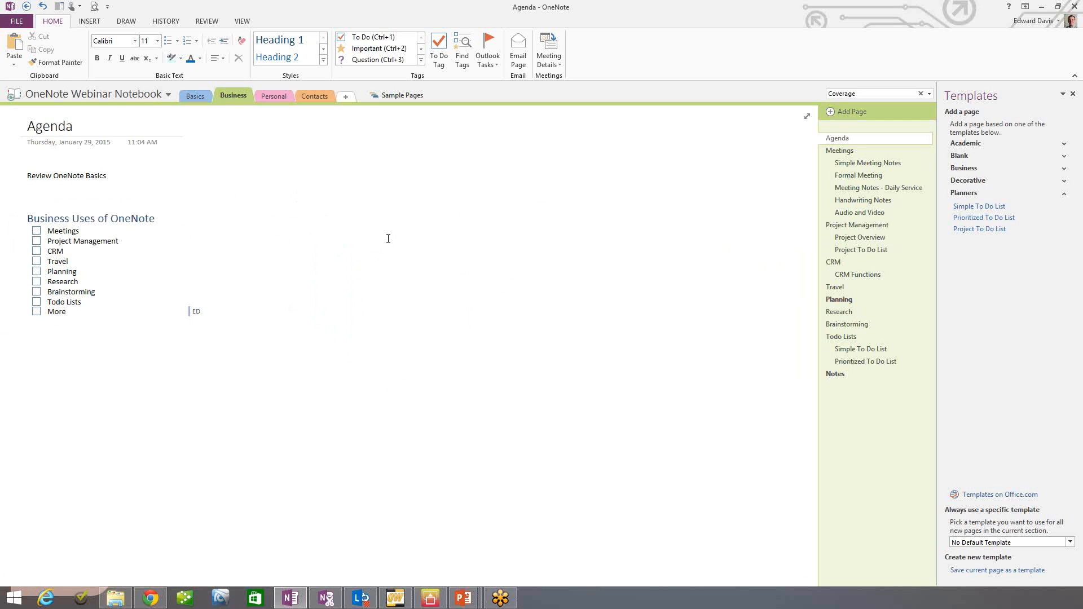
text(' sdfalg'l g'lsdf'g l'sfdl;g 'sdlfg';ldsg)
key(Return)
text(;dfsg ;dskfg ;)
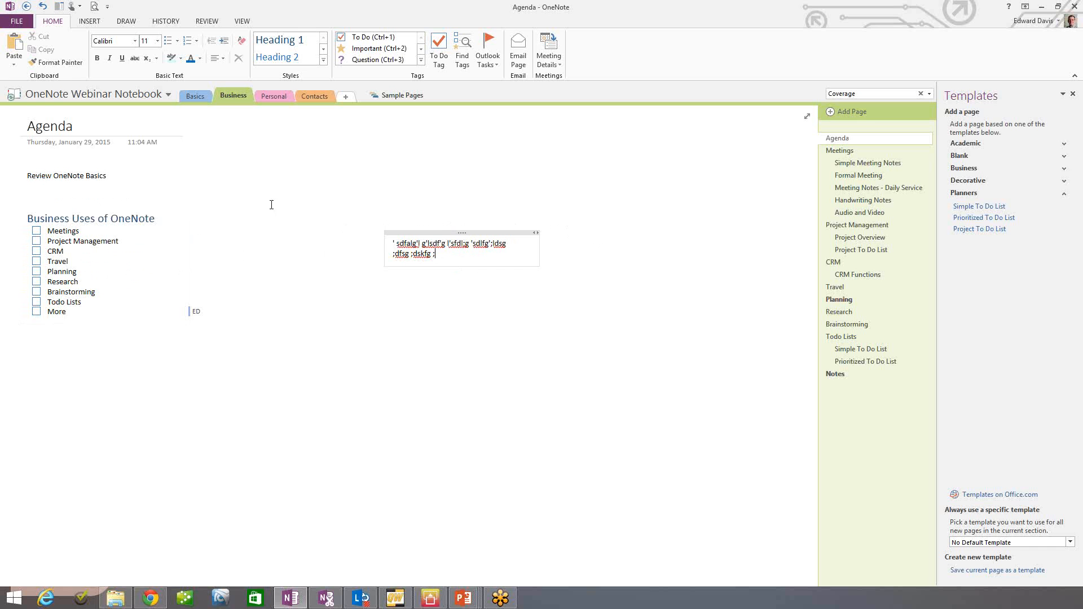
click(468, 234)
click(469, 233)
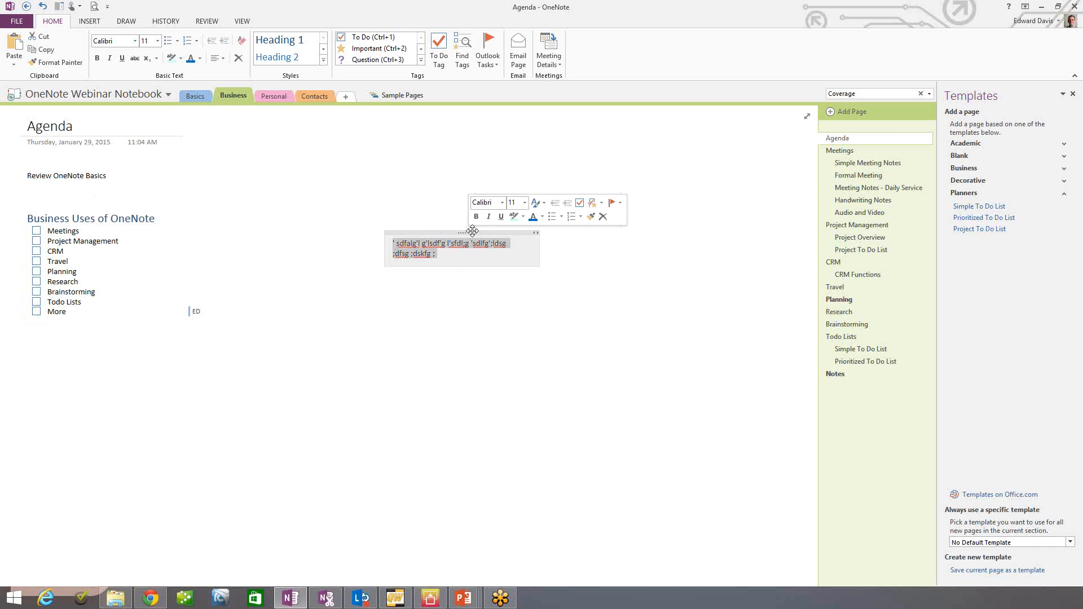
click(489, 217)
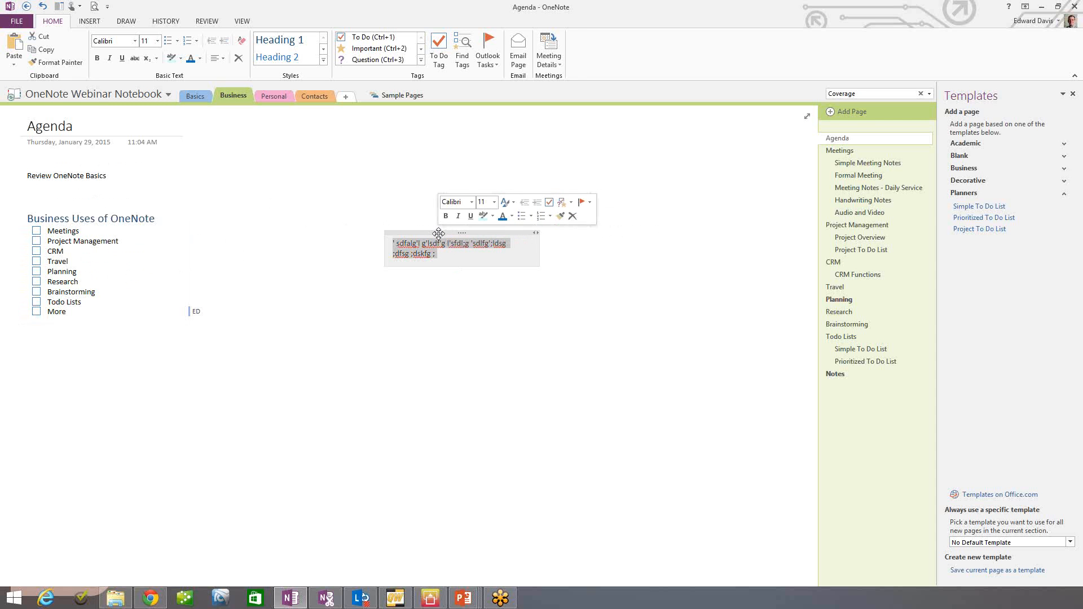
key(Delete)
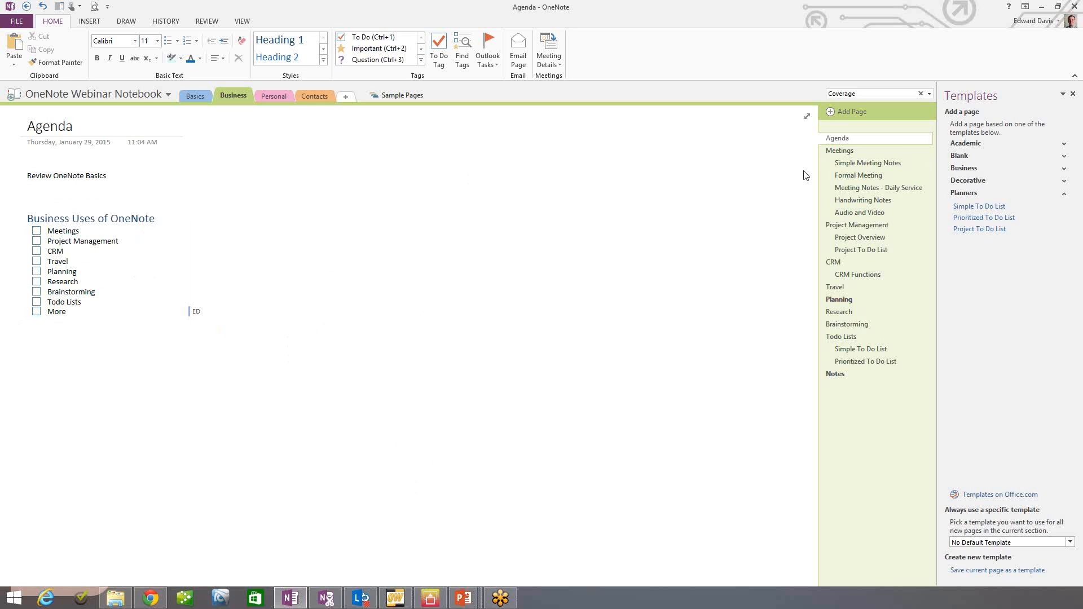
Add a new page to the Business section and title it "Client Call 2-26-15".
click(846, 113)
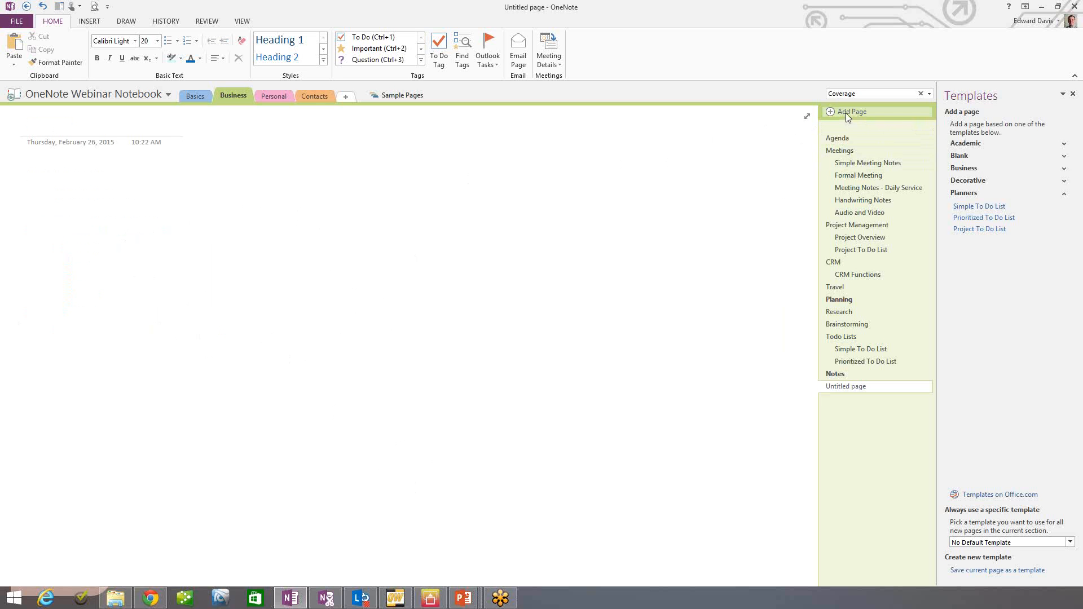
click(843, 387)
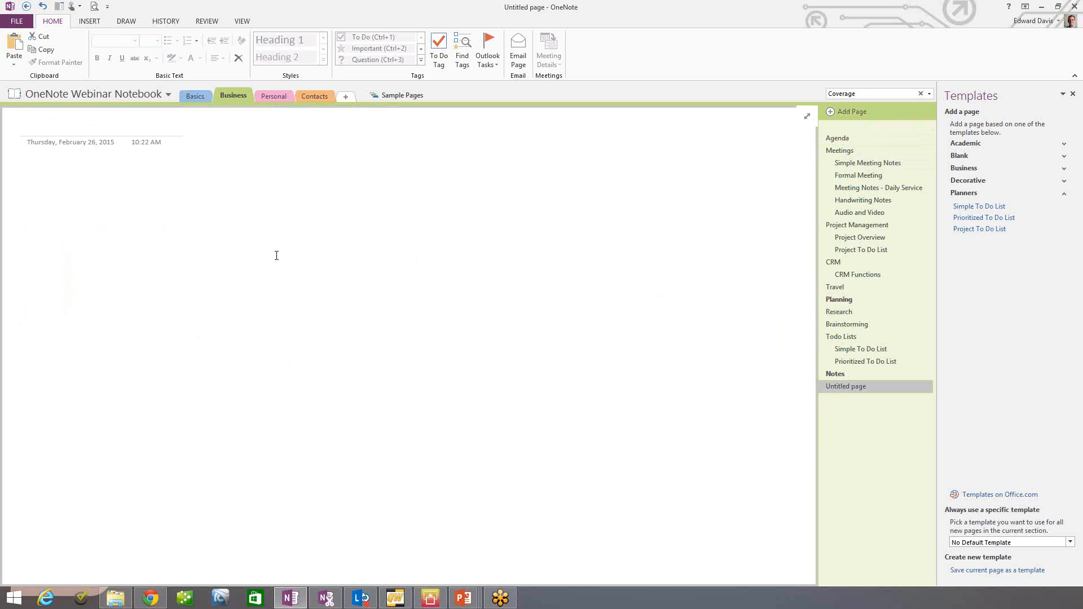
click(43, 123)
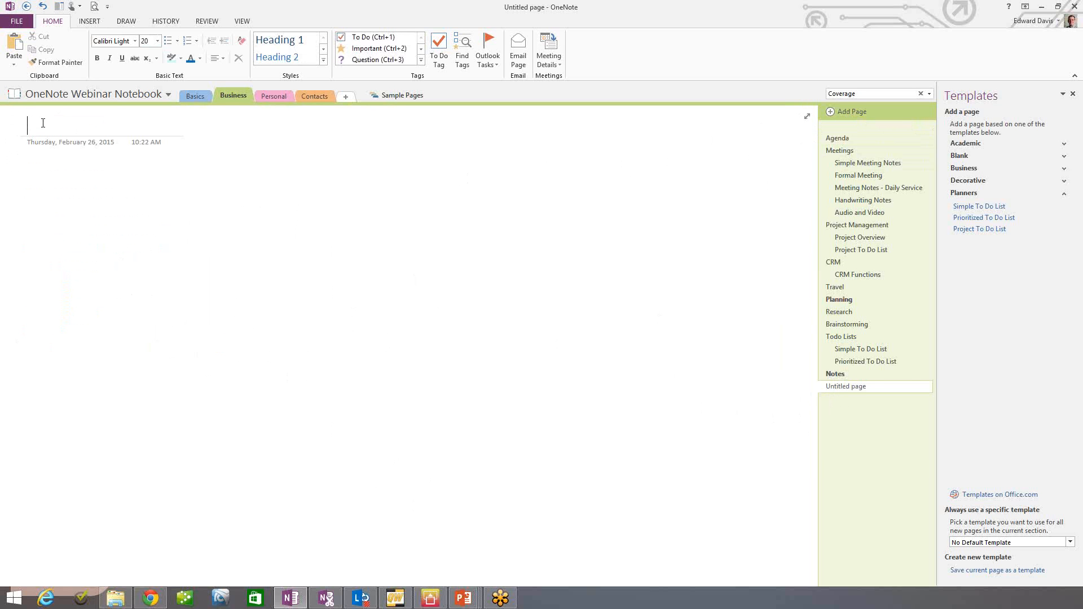
text(C)
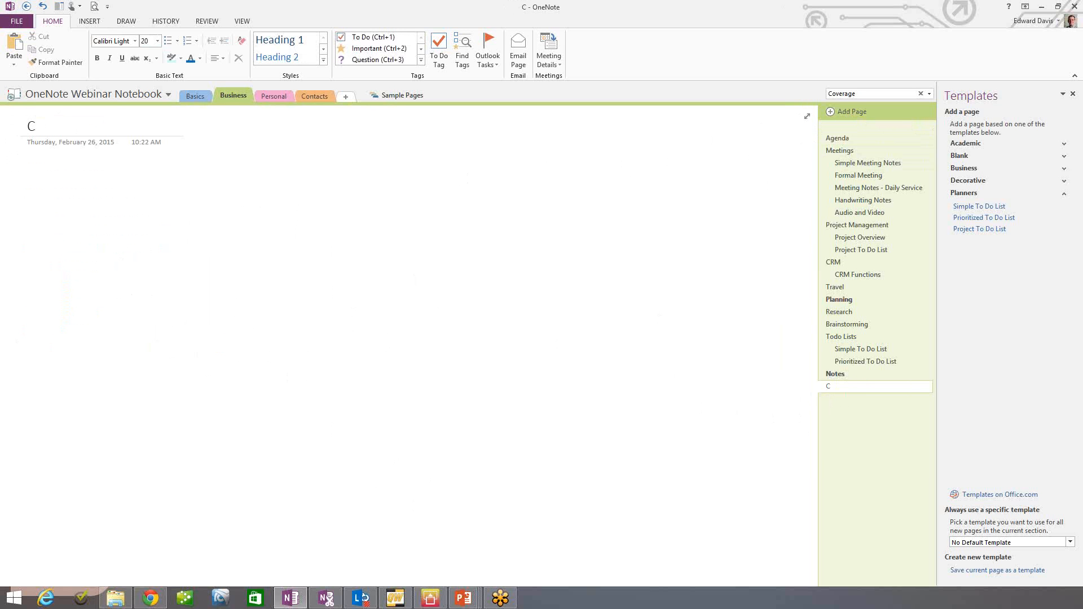
text(lient Call )
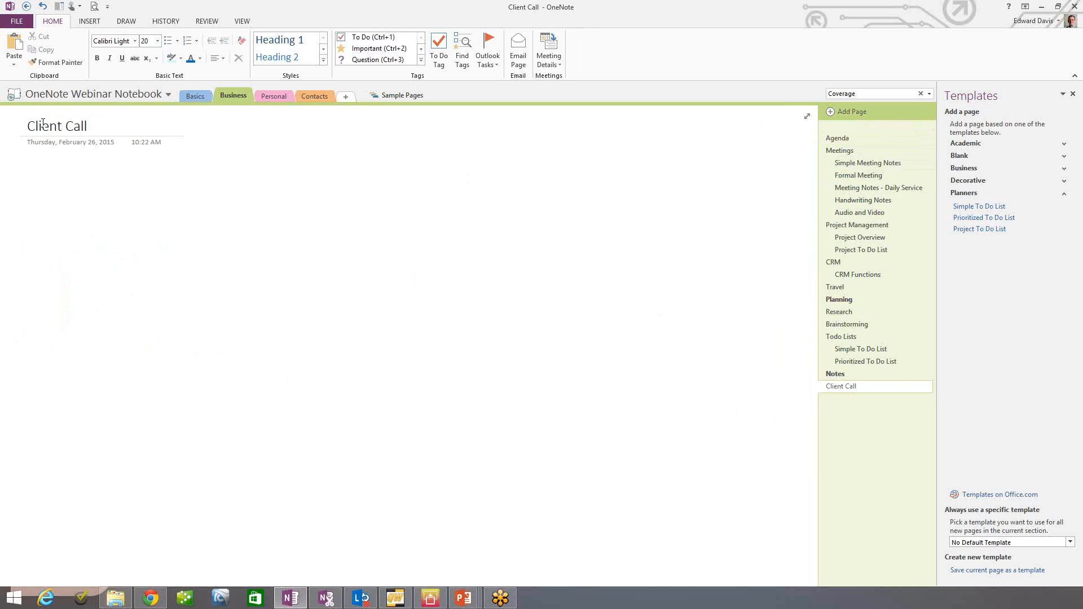
text(2-26-15)
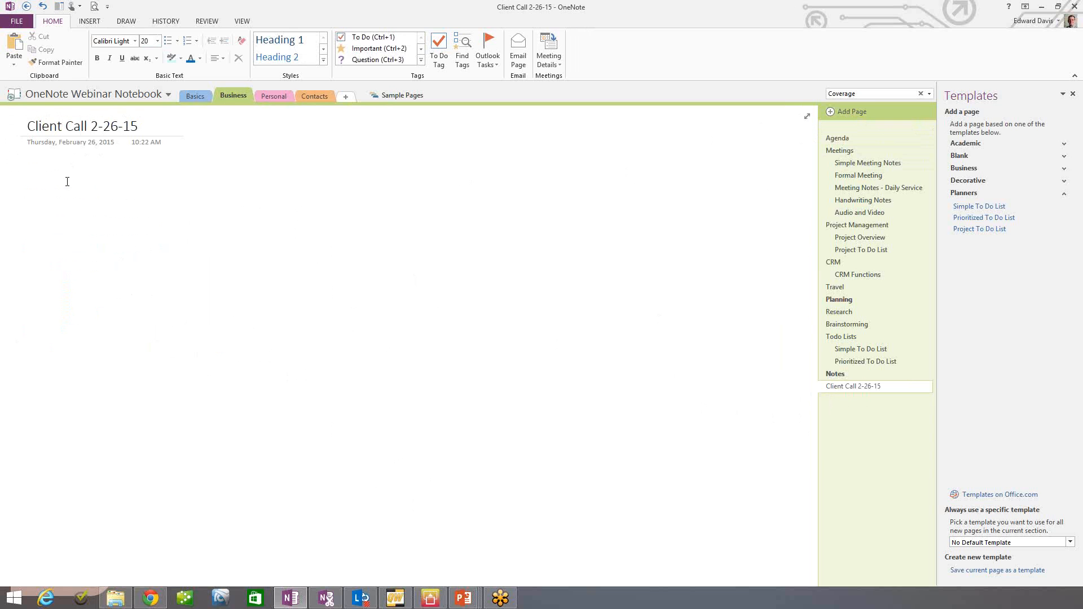
Enter two note lines under the title: "Discuss upgrade of Office" and "Show how to access the portal".
key(Return)
text(Discuss )
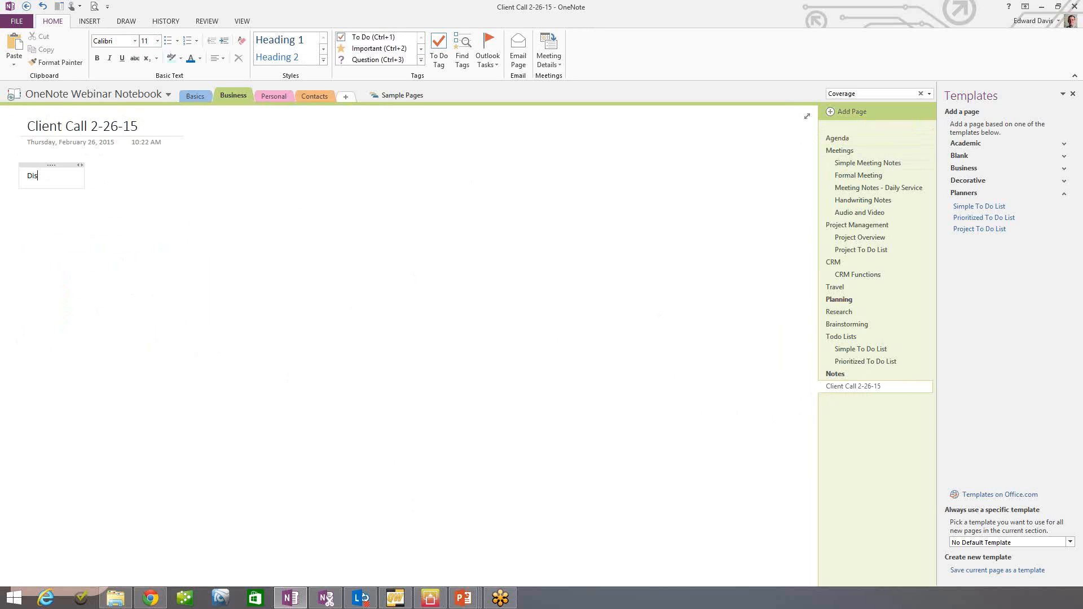
text(upgrade of Office)
key(Return)
key(Return)
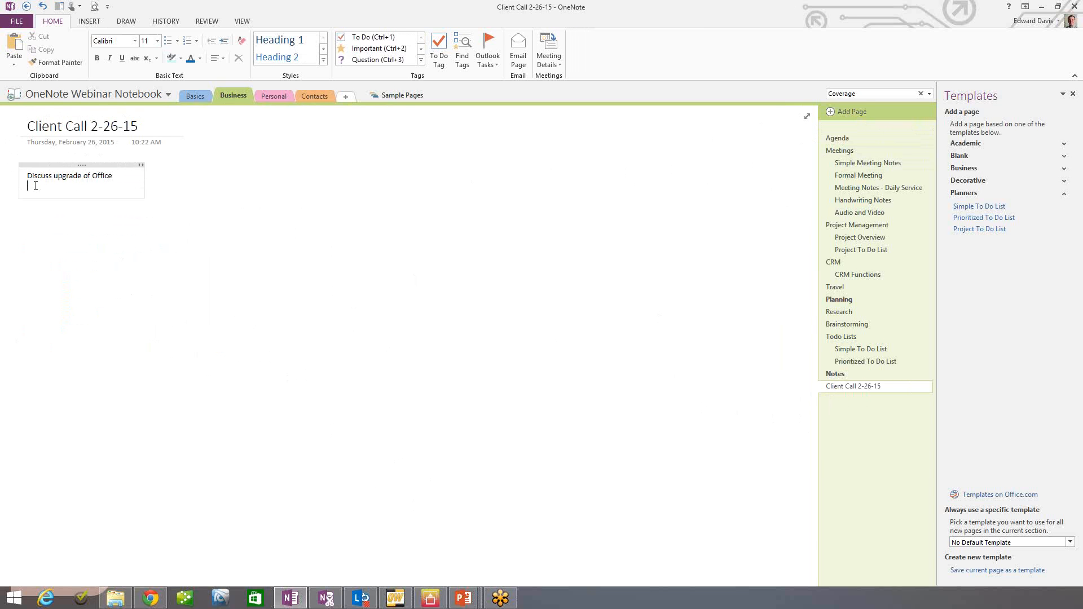
text(Show how to access the portal)
click(229, 184)
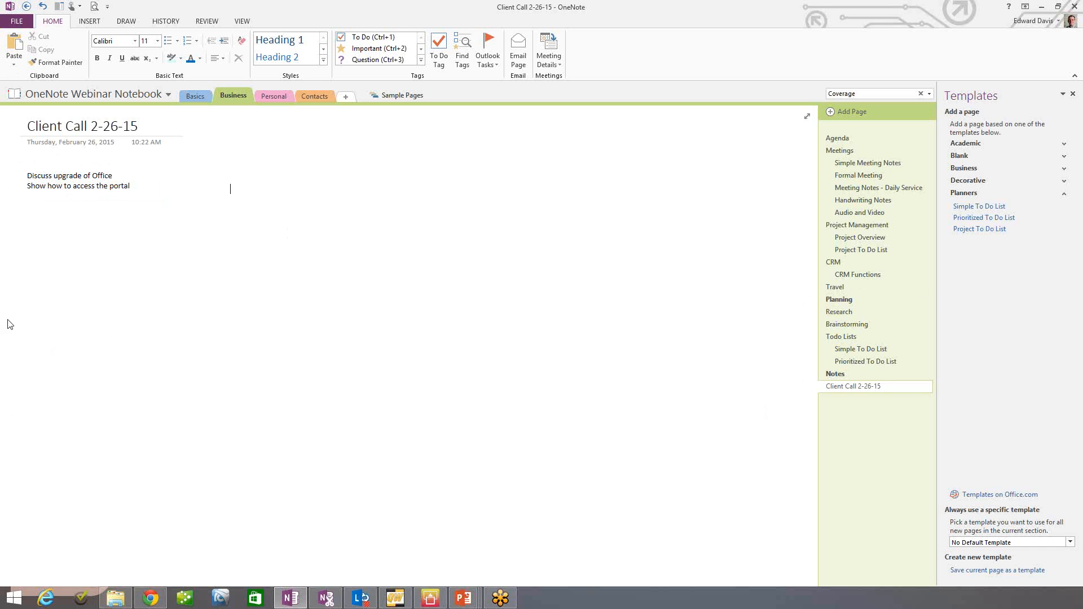
Add the line "Tasks" several blank lines below the two discussion items.
click(27, 311)
click(30, 266)
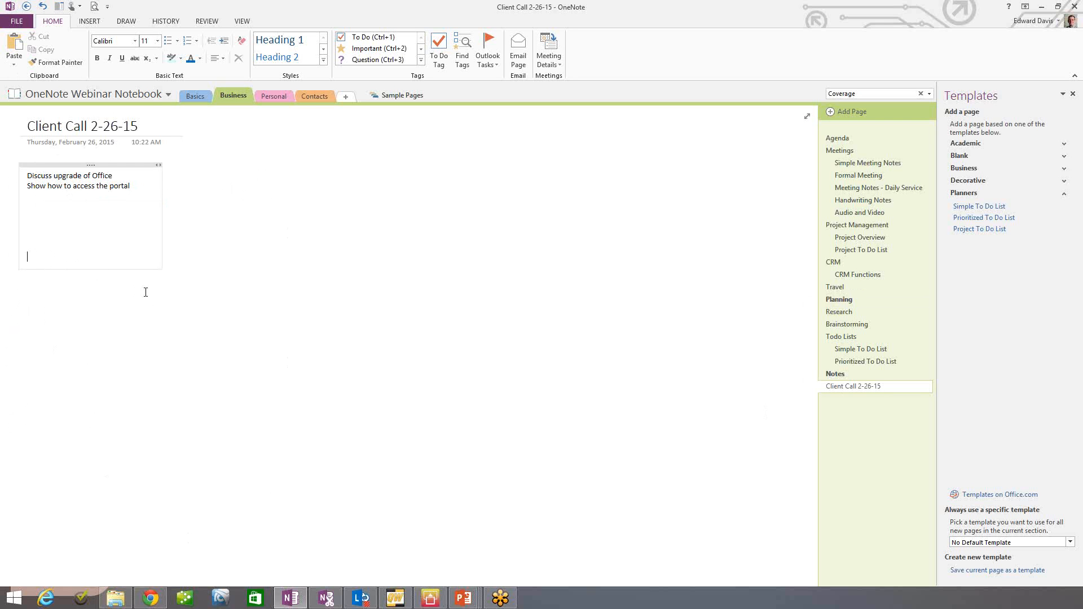
text(N)
key(BackSpace)
text(Taks)
key(BackSpace)
key(BackSpace)
text(sk)
click(28, 338)
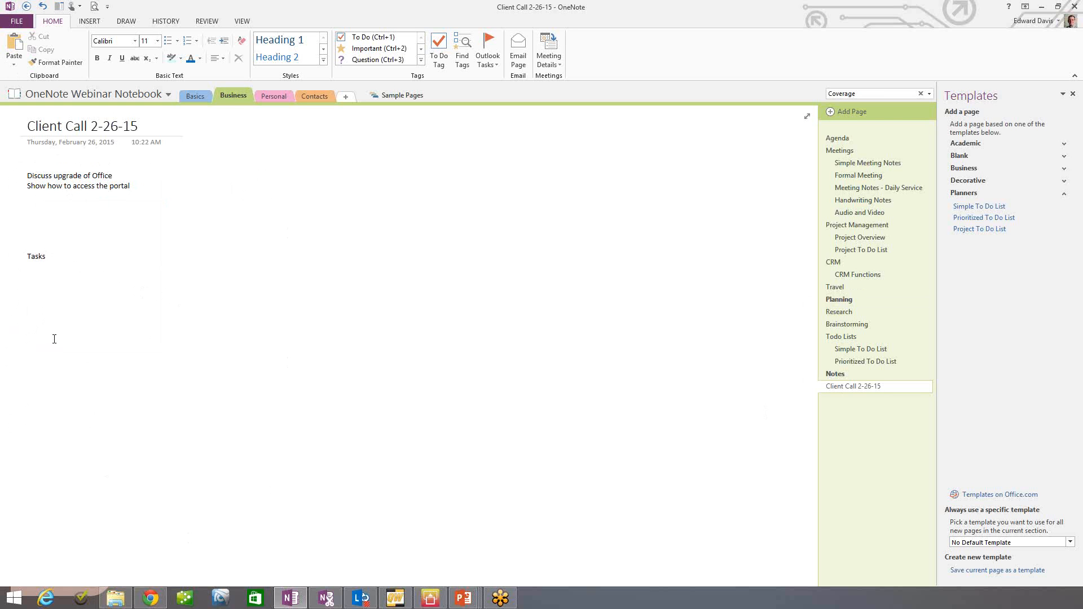
Add the line "Notes" above "Tasks" and apply the Heading 1 style to both lines.
click(37, 226)
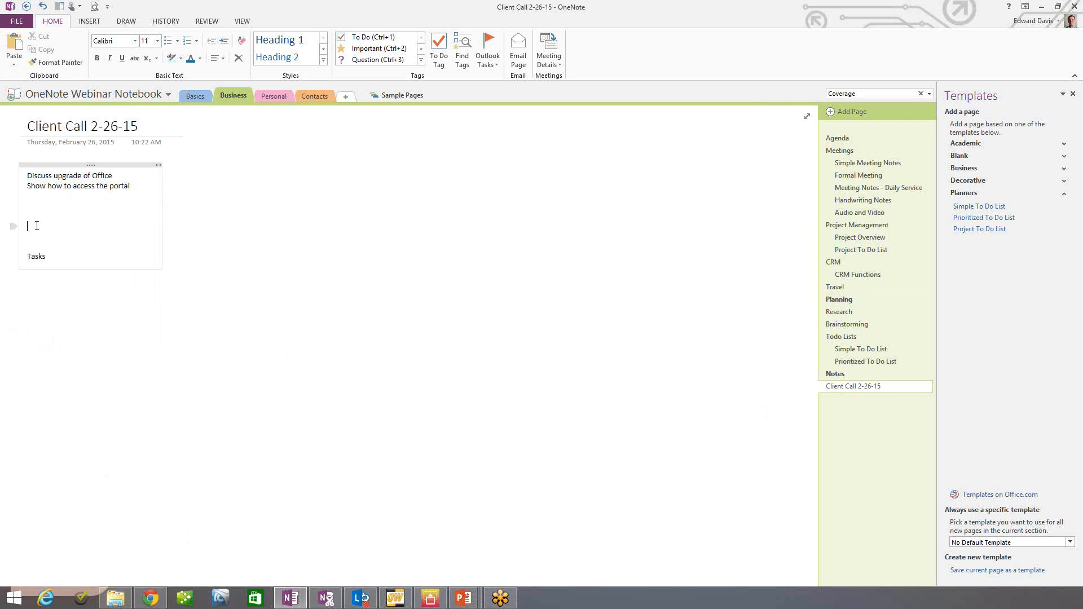
text(Notes)
double_click(48, 226)
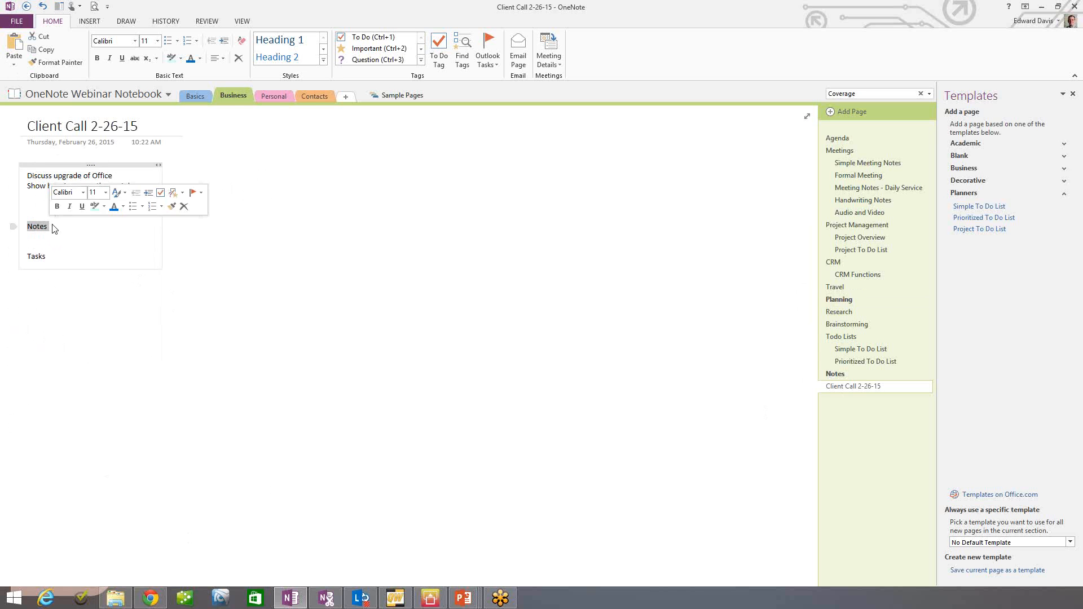
click(279, 39)
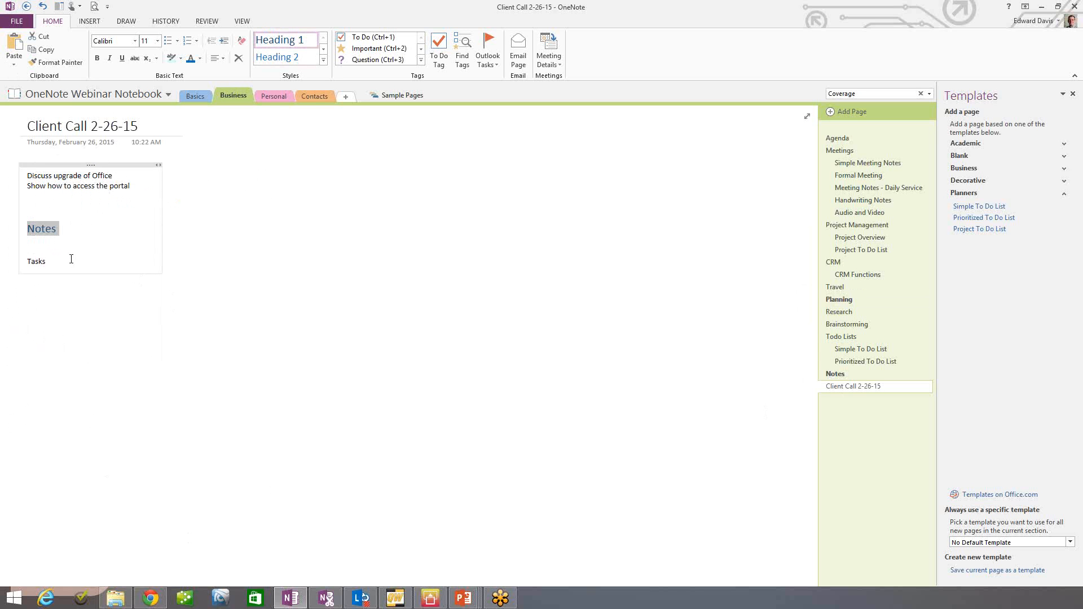
double_click(35, 262)
click(288, 39)
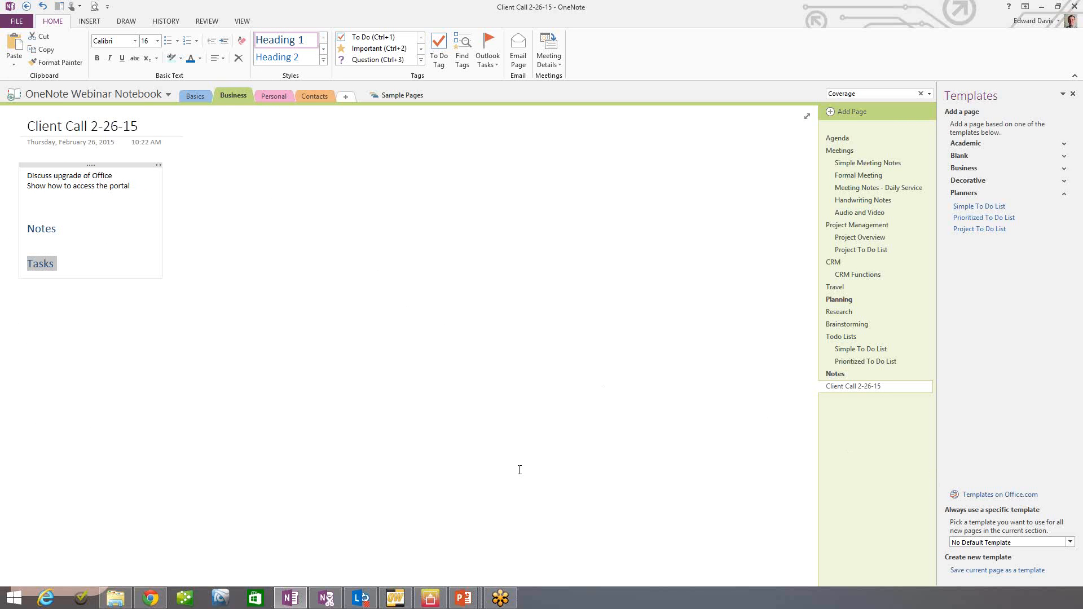
Enter a line of random filler text under the Notes heading.
click(59, 241)
text(gfsdg)
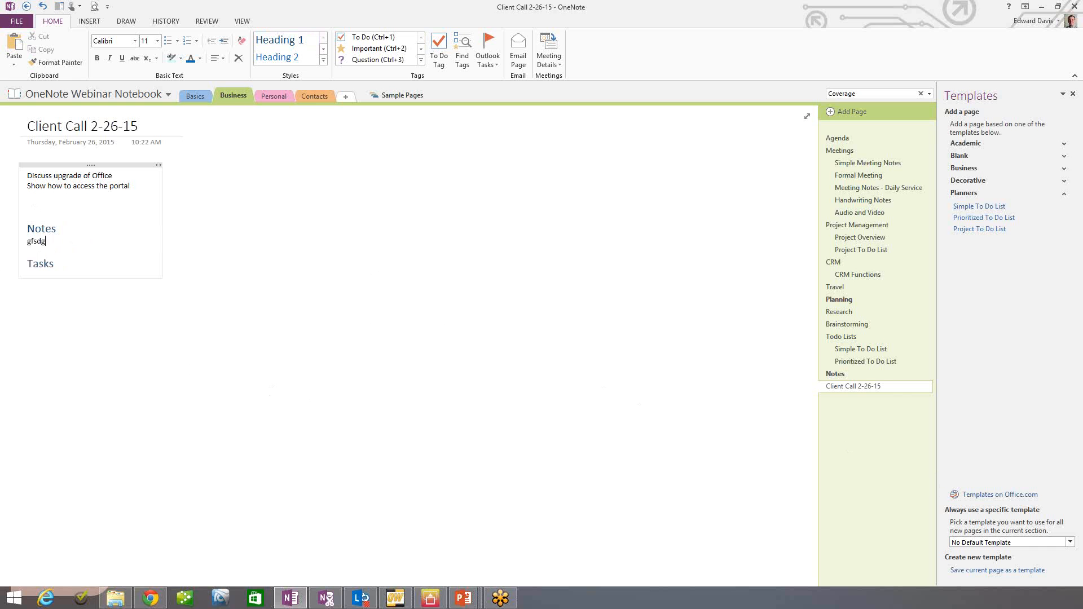
text(sdfgdsgfgffdg)
Add the item "Send revised quote" under the Tasks heading and tag it as To Do.
click(62, 265)
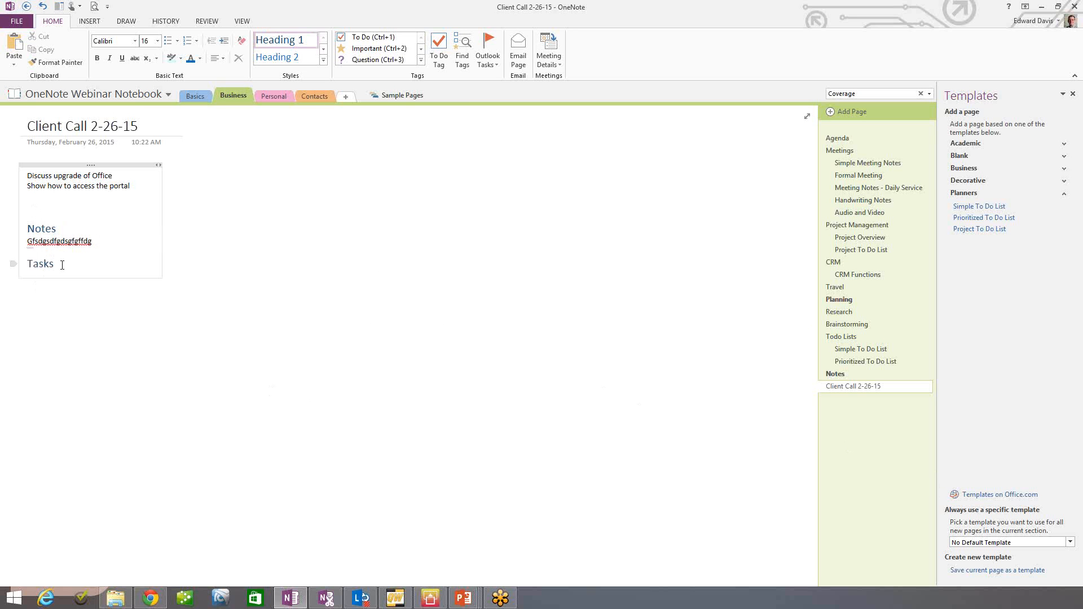
key(Return)
text(S)
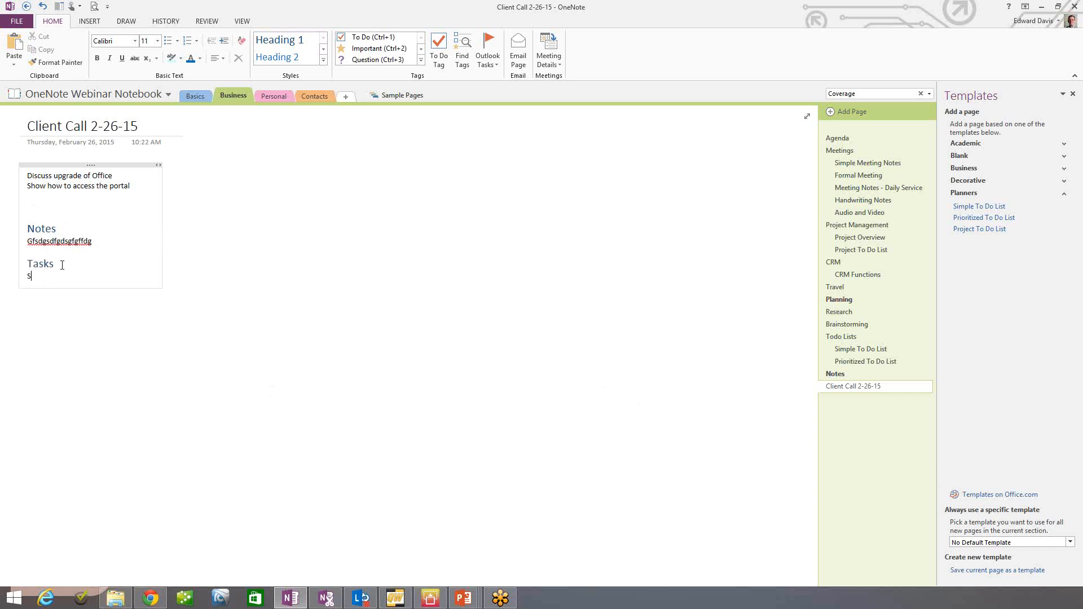
text(end)
text( re)
text(vise)
text(s)
key(BackSpace)
key(BackSpace)
text(d quote)
click(441, 44)
Expand the Business templates and compare the Simple Meeting Notes page under Meetings with the Client Call 2-26-15 page.
click(840, 154)
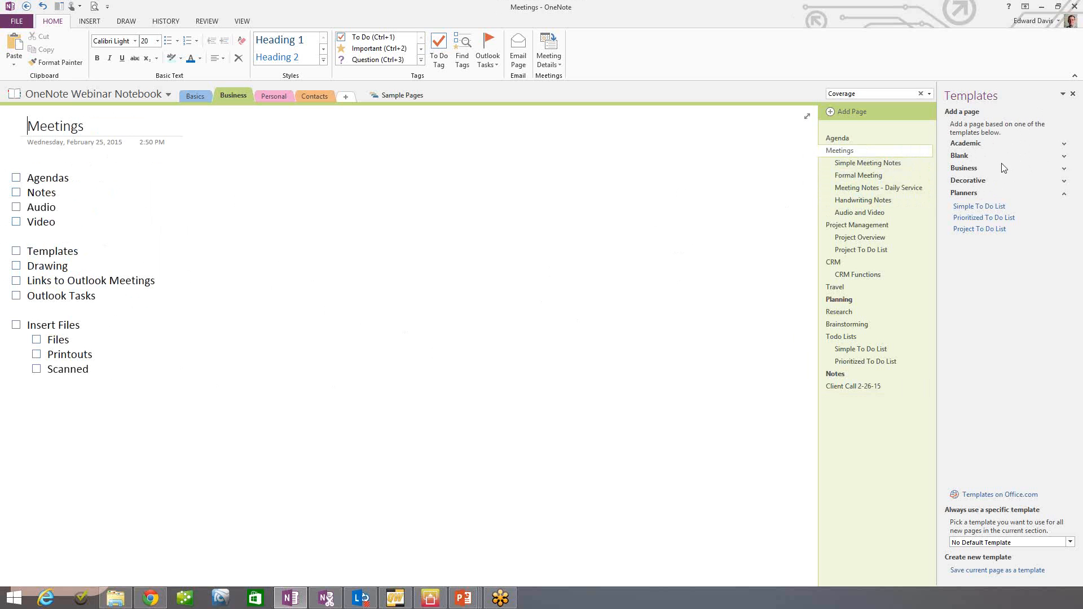
click(972, 169)
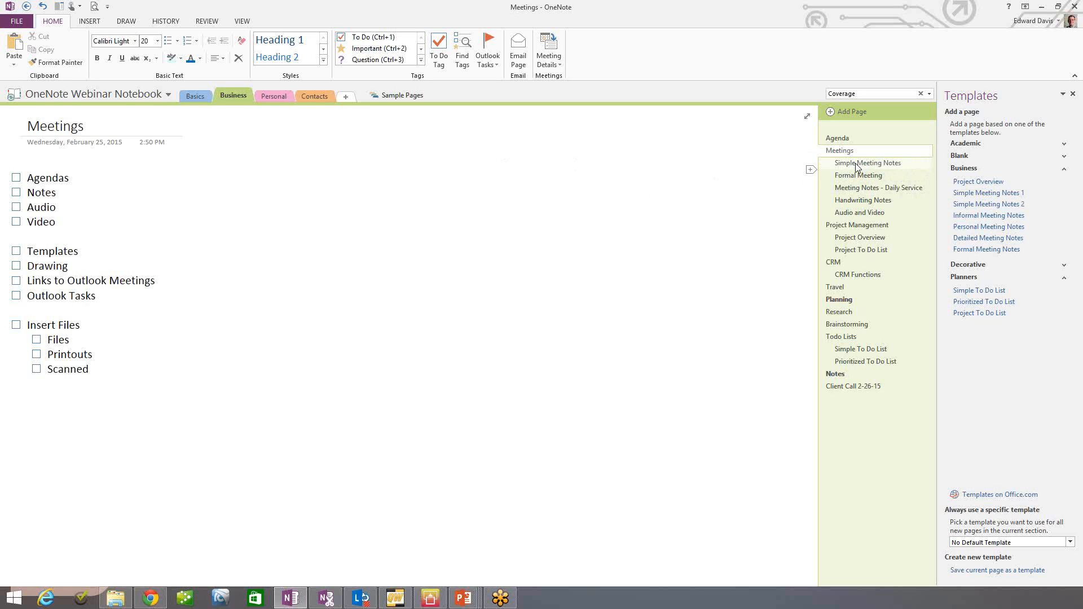
click(856, 165)
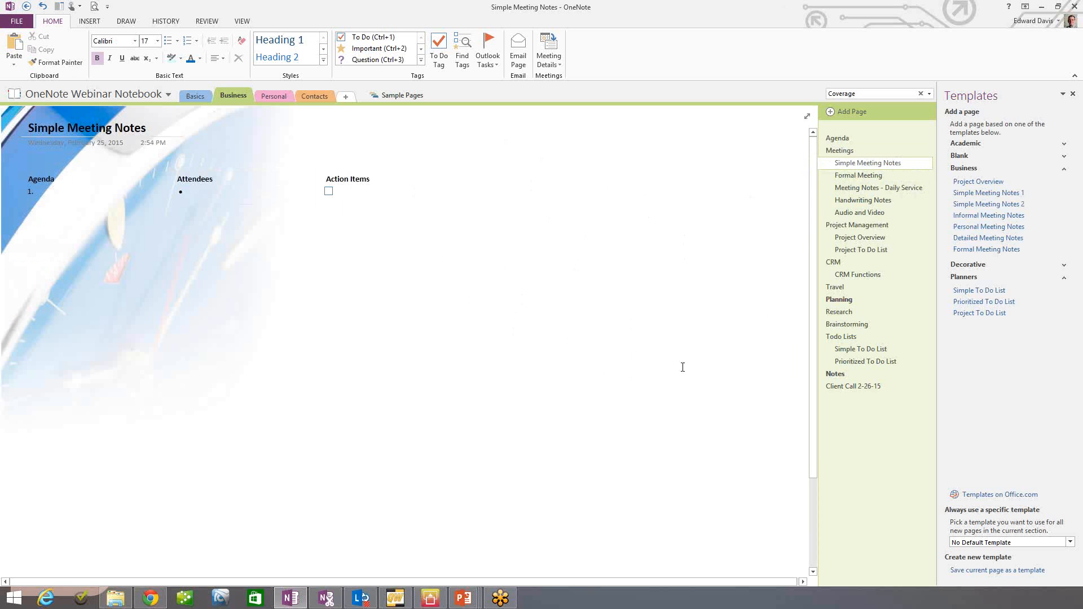
click(866, 387)
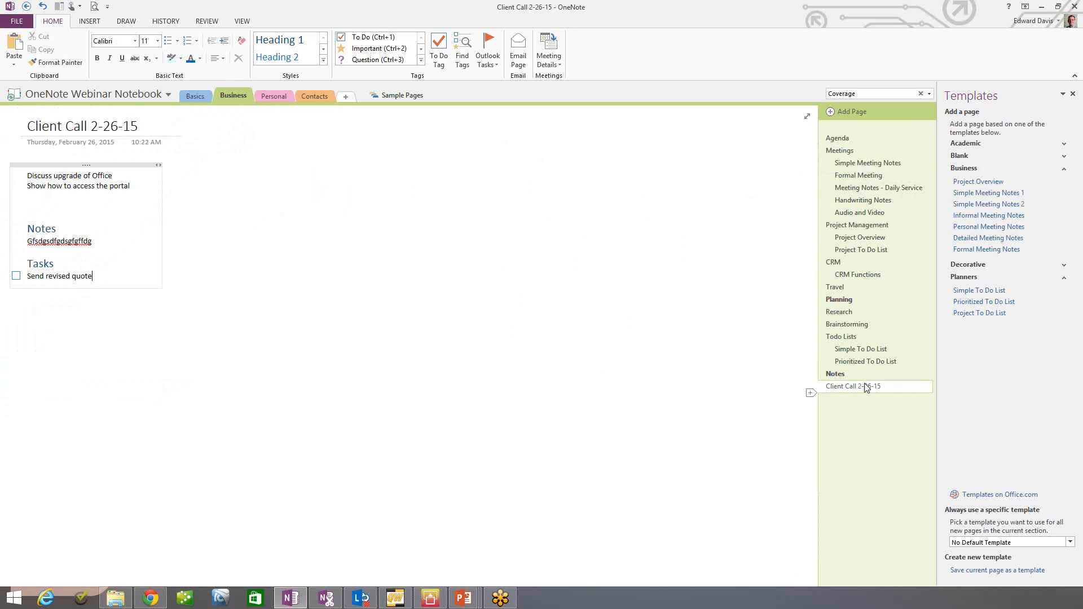
Examine the Agenda, Attendees and Action Items containers on the Simple Meeting Notes page.
click(868, 164)
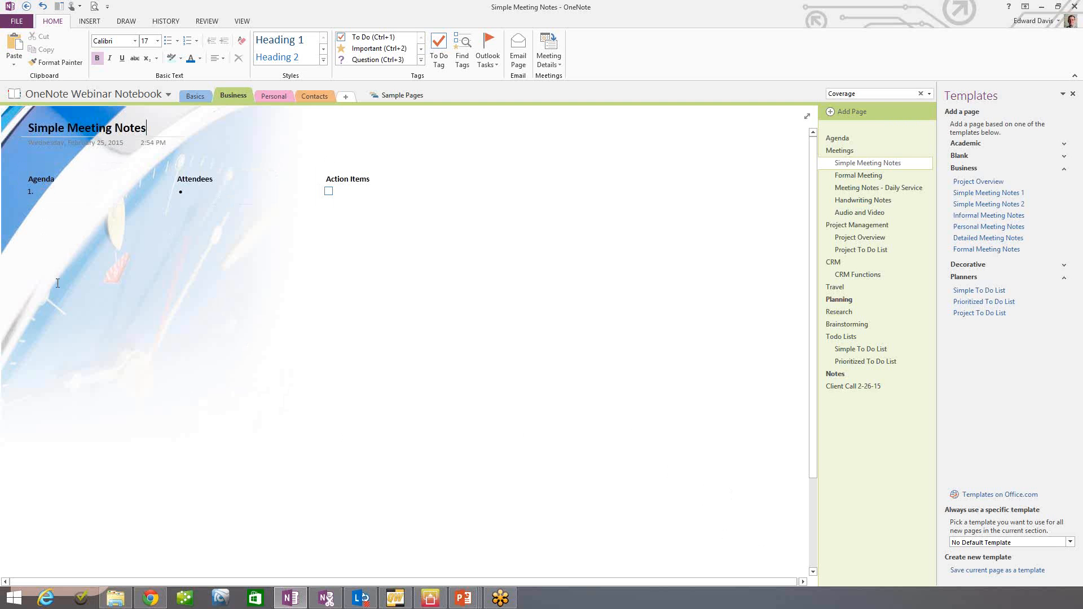
click(59, 168)
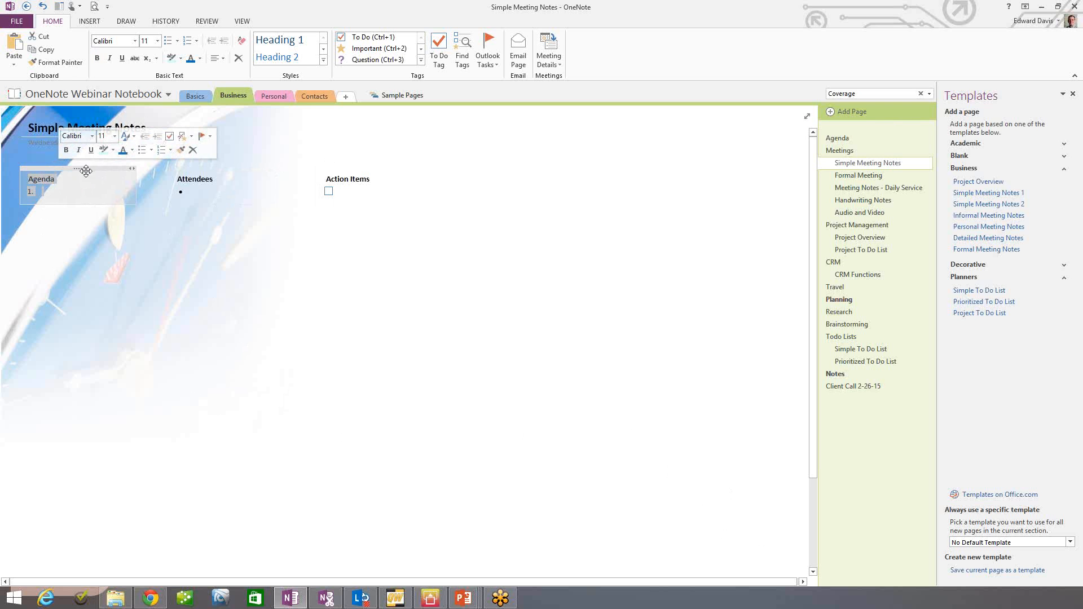
click(235, 180)
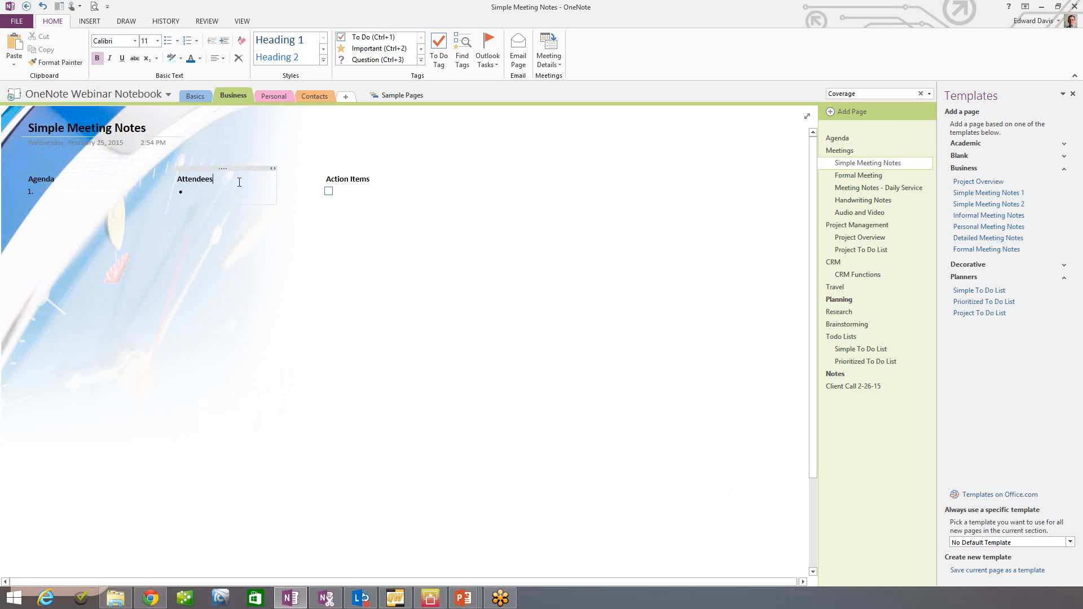
click(372, 179)
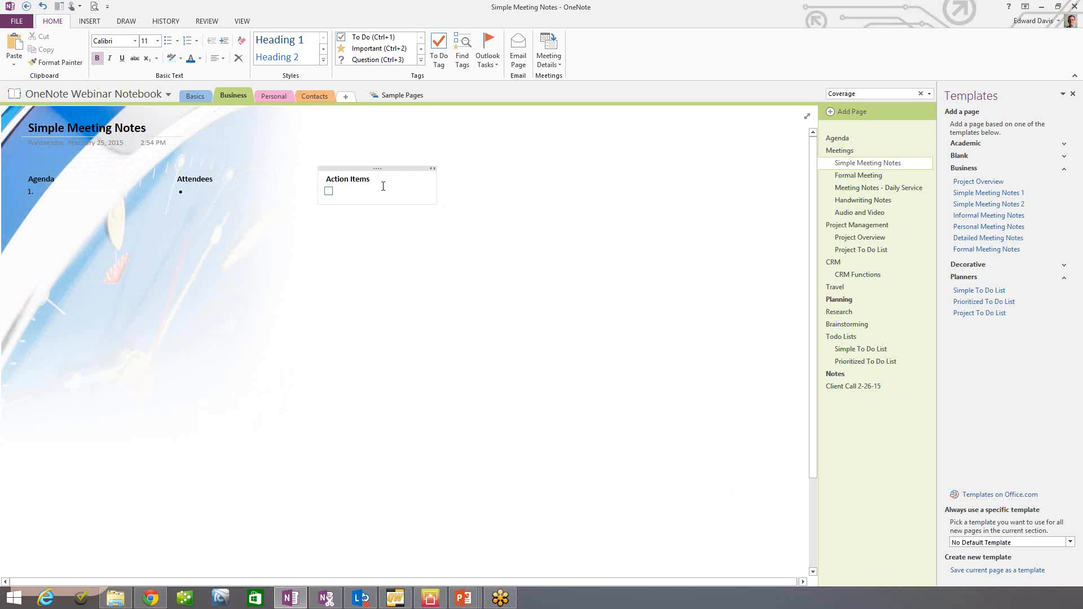
mouse_move(378, 170)
mouse_down()
mouse_move(309, 307)
mouse_move(380, 171)
mouse_up()
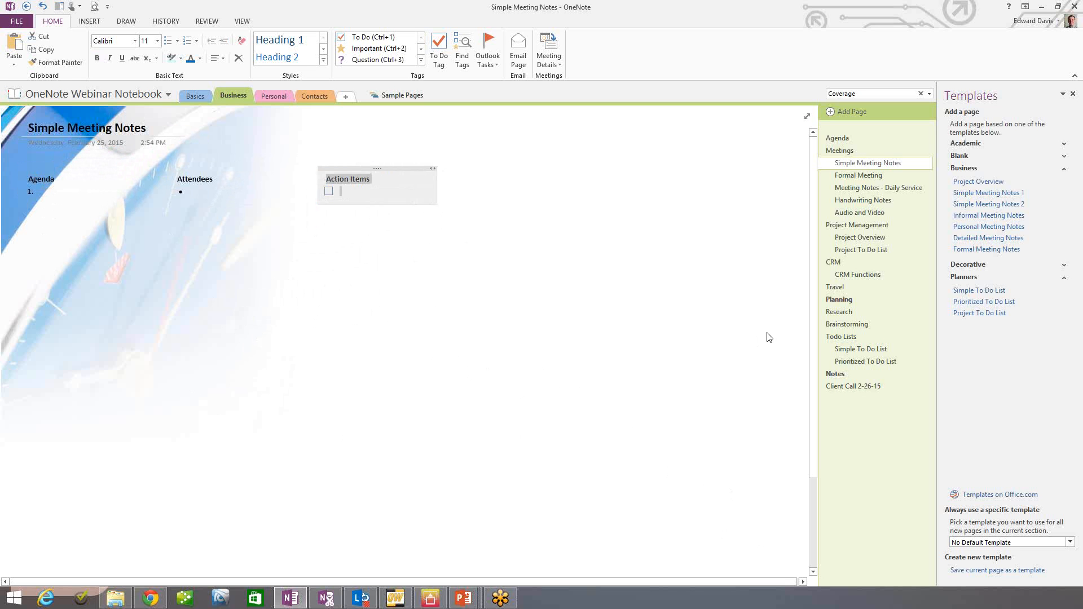
Review the Formal Meeting page's sections, from Agenda and Attendees through Adjournment and Attached Files.
click(876, 176)
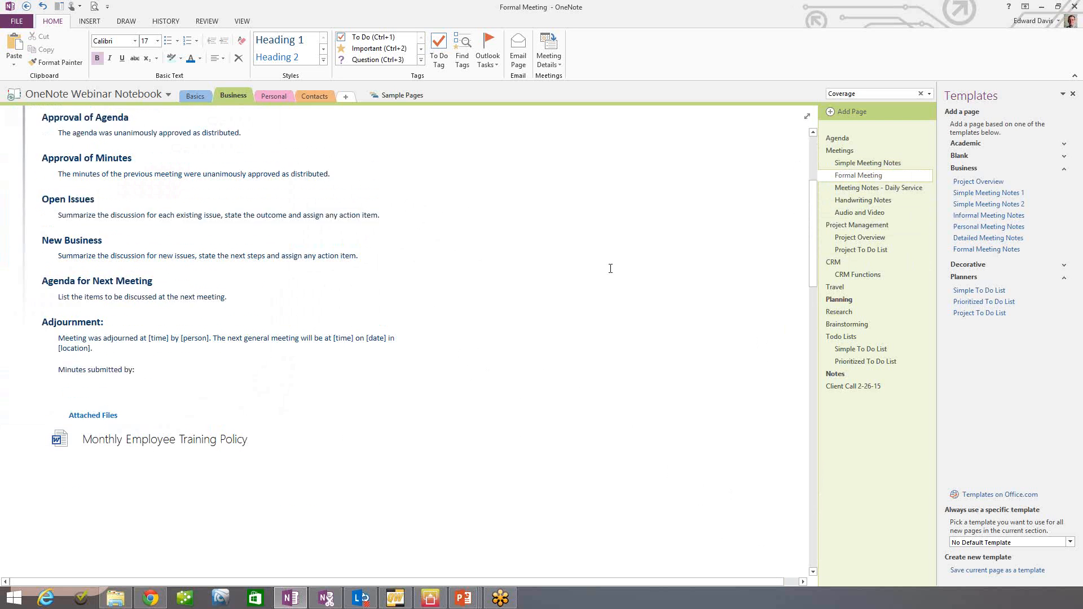
scroll(611, 269, up, 5)
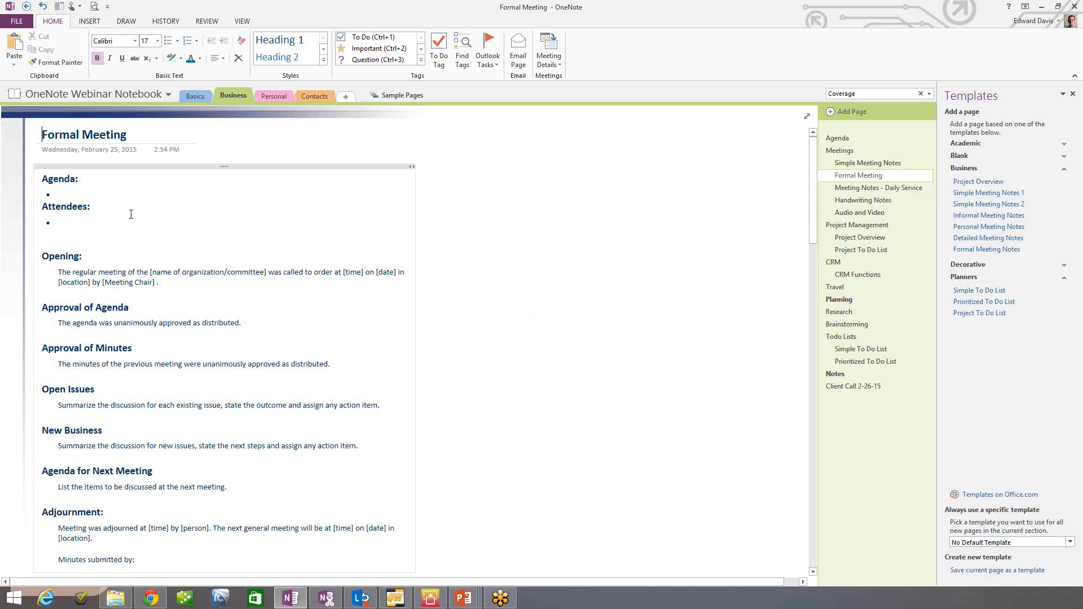
scroll(135, 239, down, 2)
scroll(135, 239, down, 1)
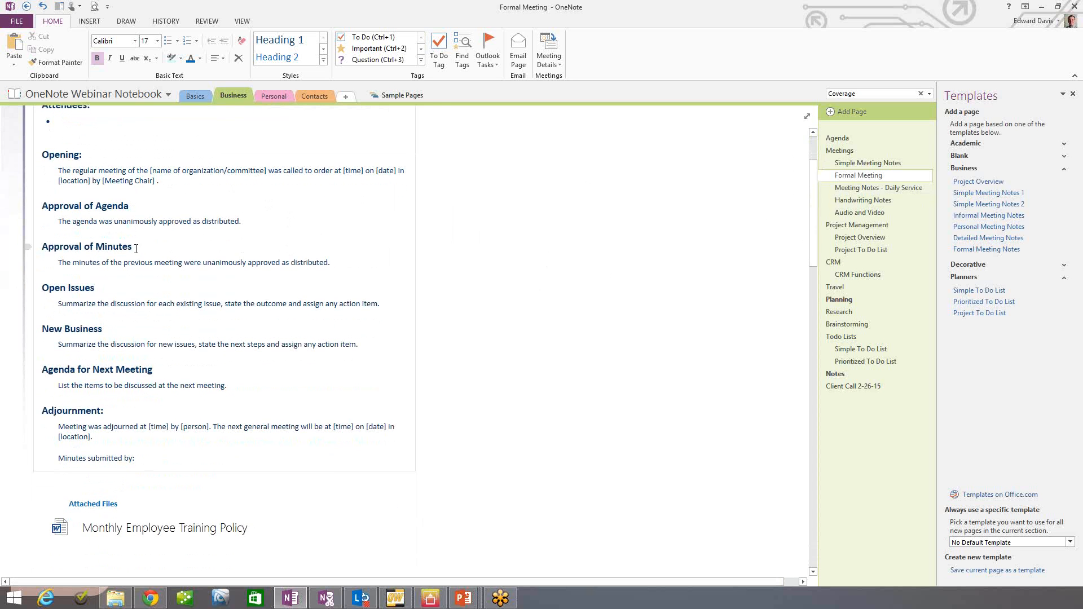
scroll(167, 278, up, 3)
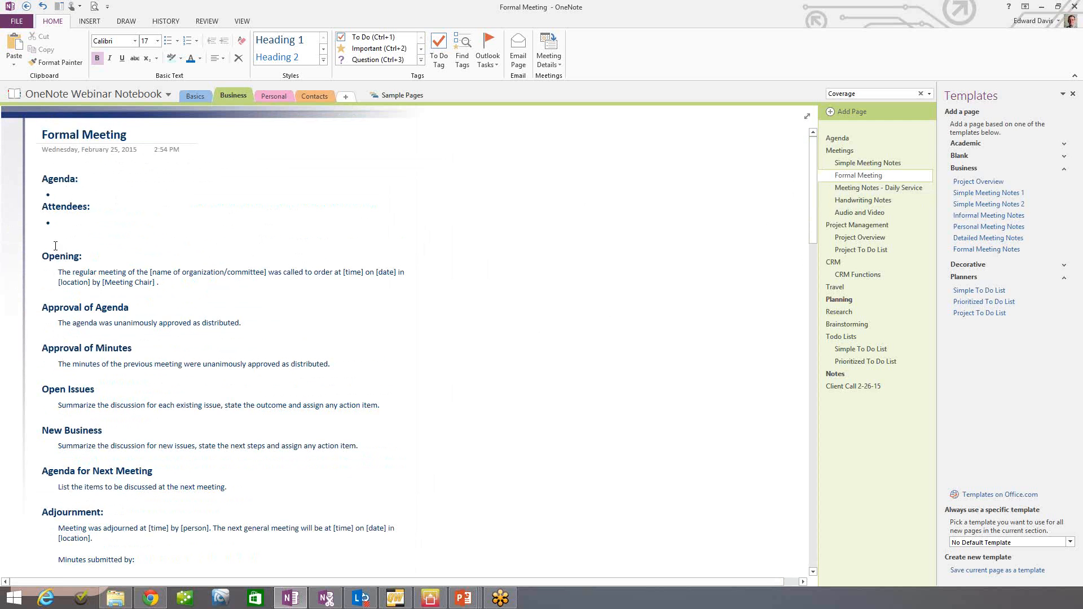
scroll(266, 290, down, 1)
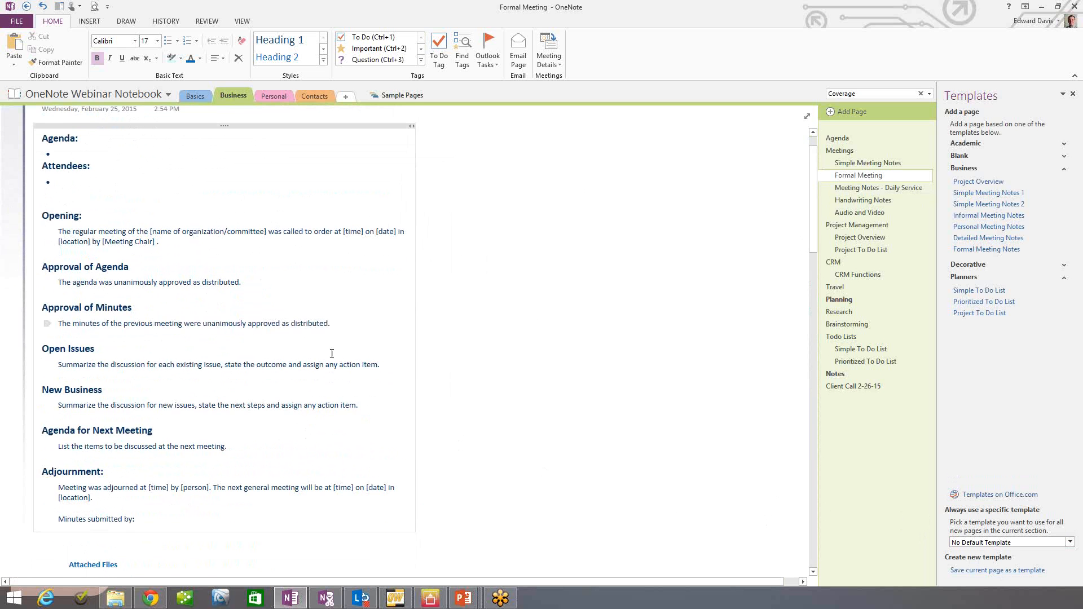
scroll(342, 356, up, 1)
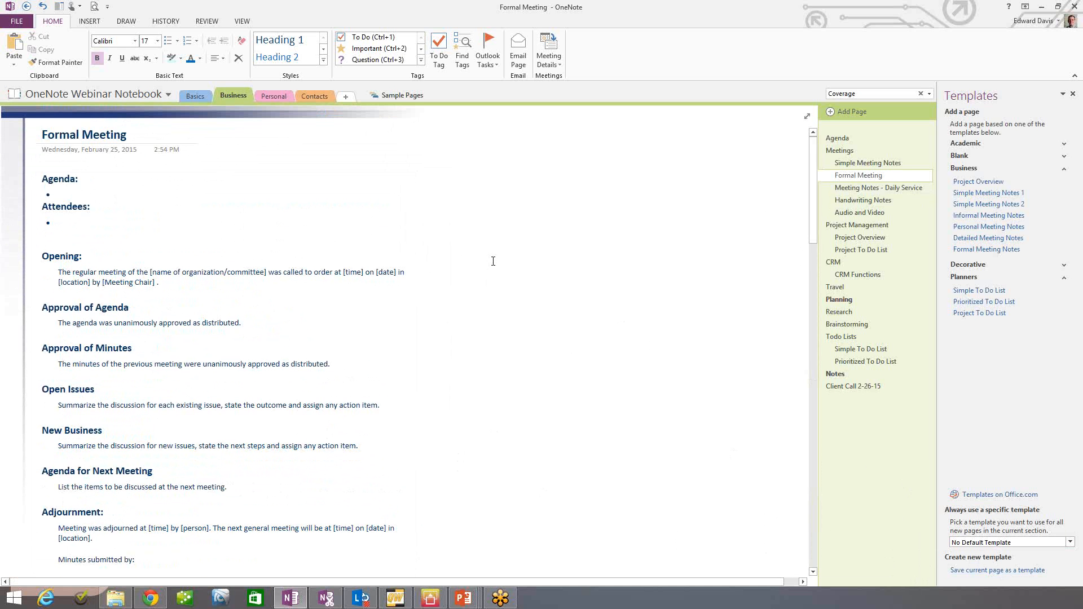
scroll(493, 261, down, 2)
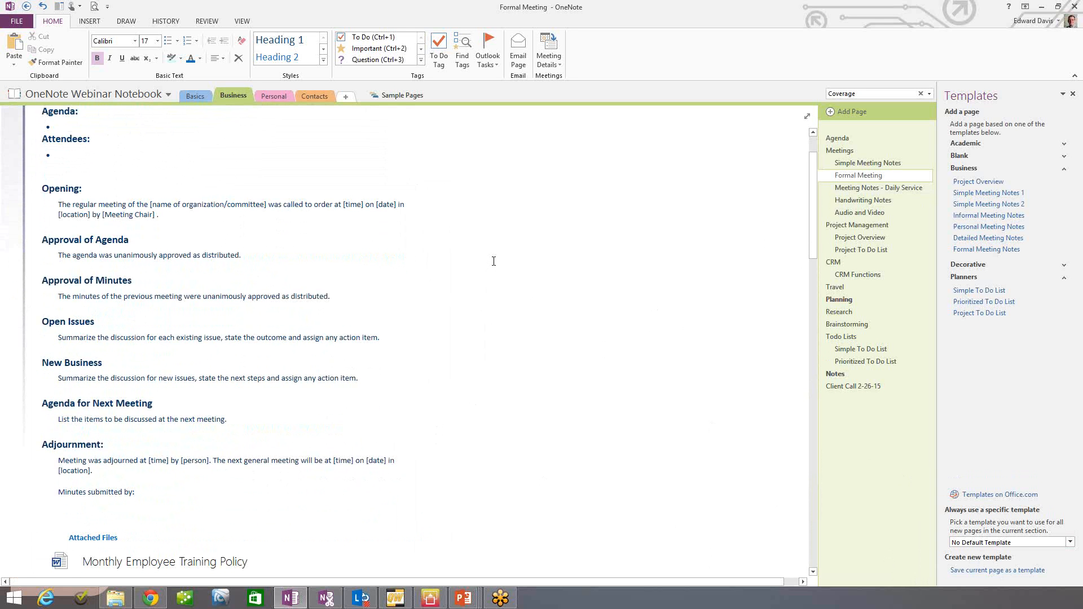
scroll(494, 261, down, 2)
scroll(493, 261, up, 2)
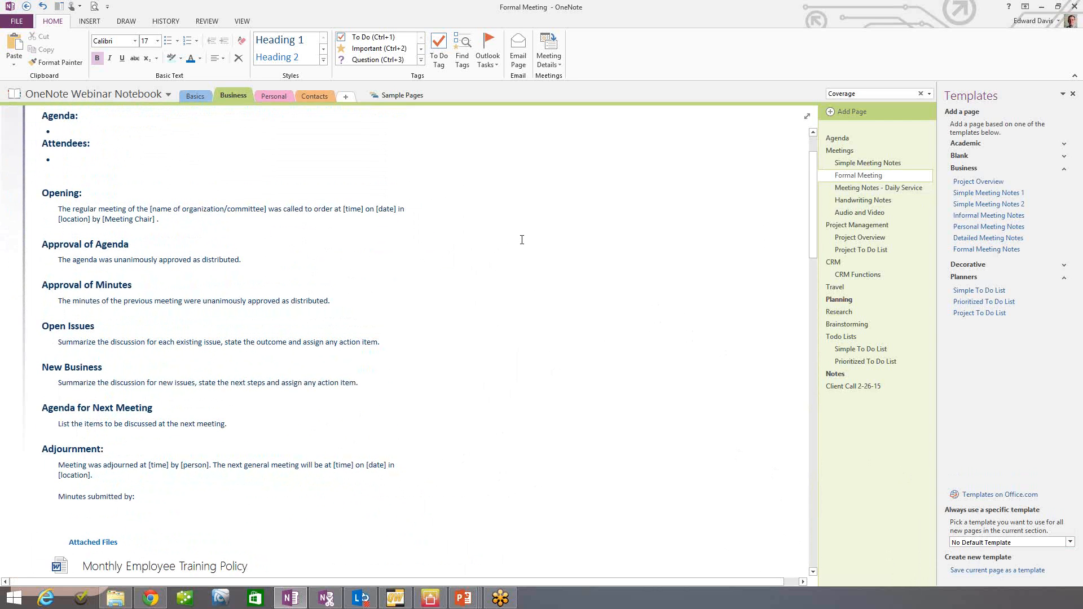
scroll(520, 239, down, 1)
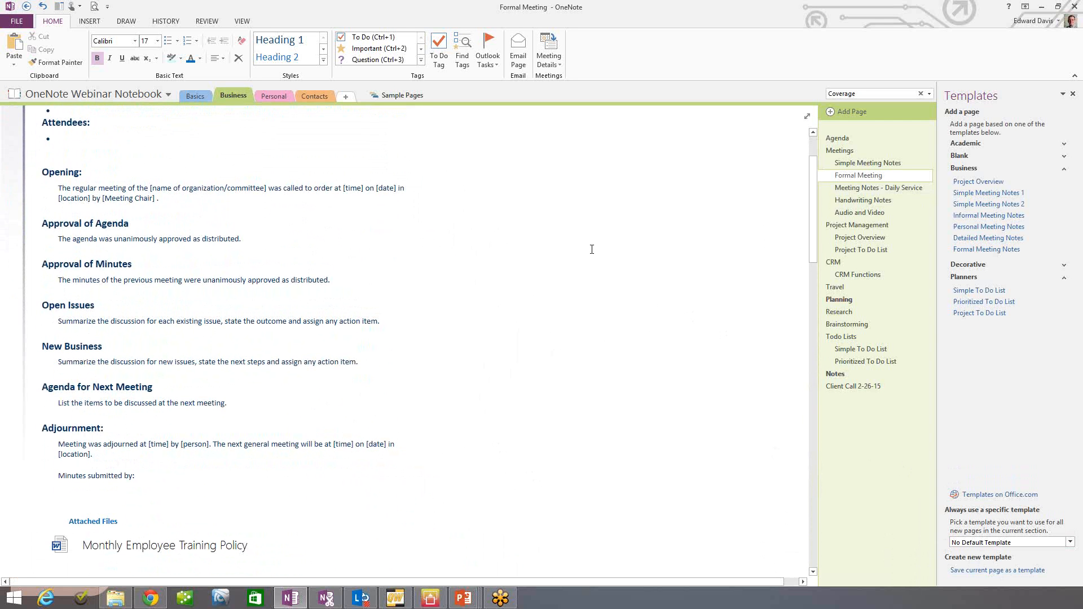
scroll(607, 219, down, 1)
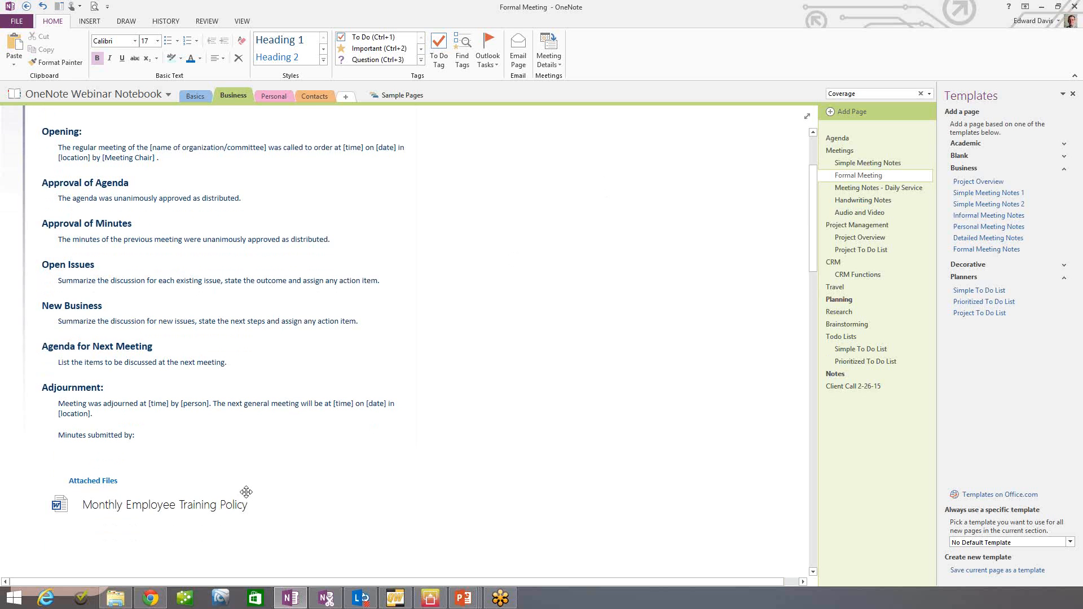
Open the attached Monthly Employee Training Policy document from the Formal Meeting page, view it in Word and close it.
mouse_move(59, 507)
right_click(354, 505)
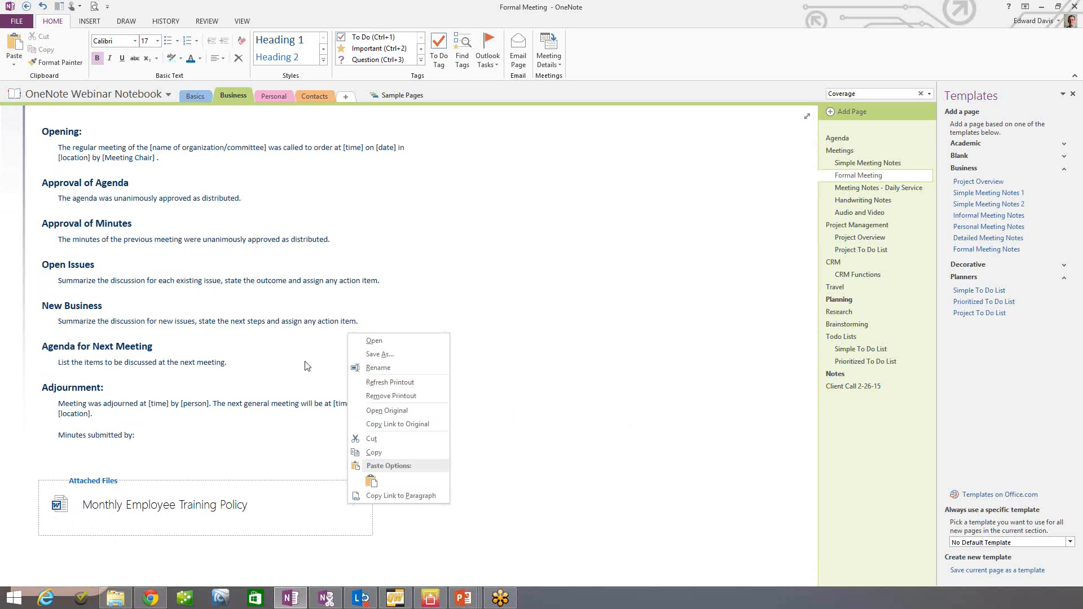
click(25, 530)
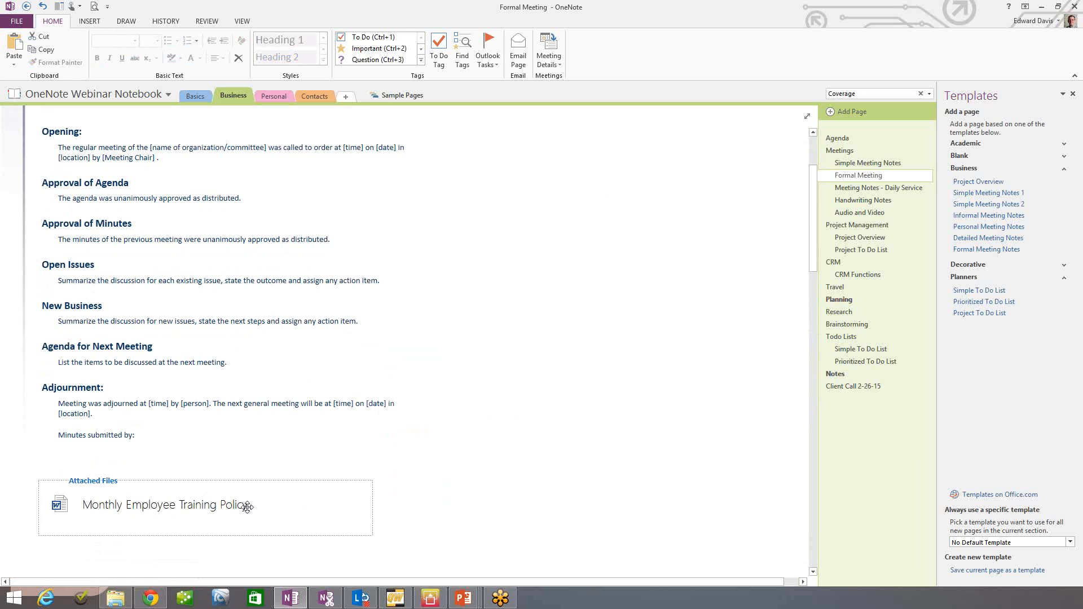
double_click(59, 505)
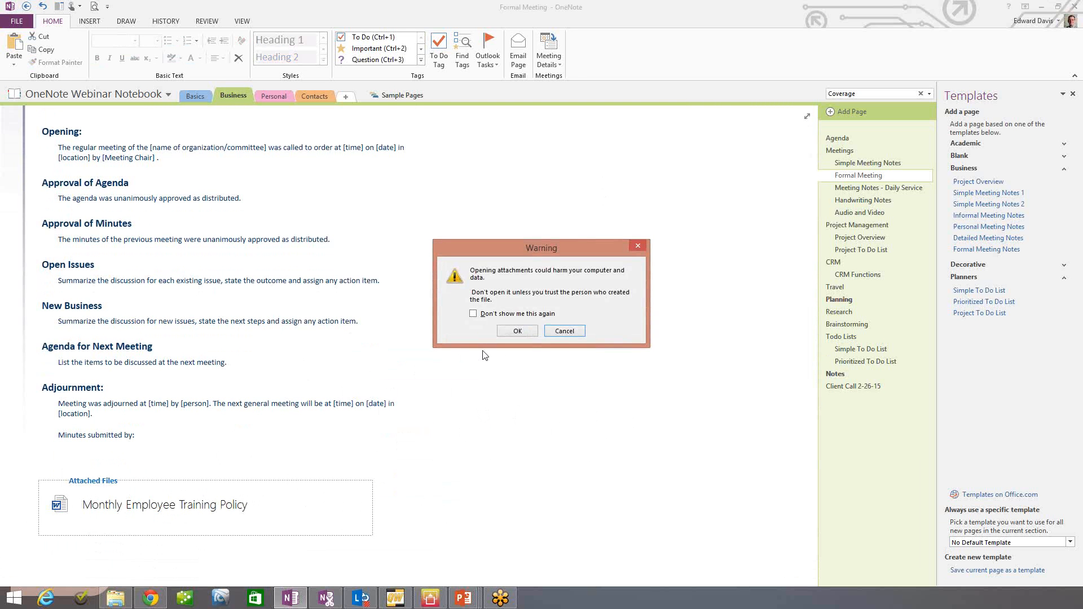
click(518, 334)
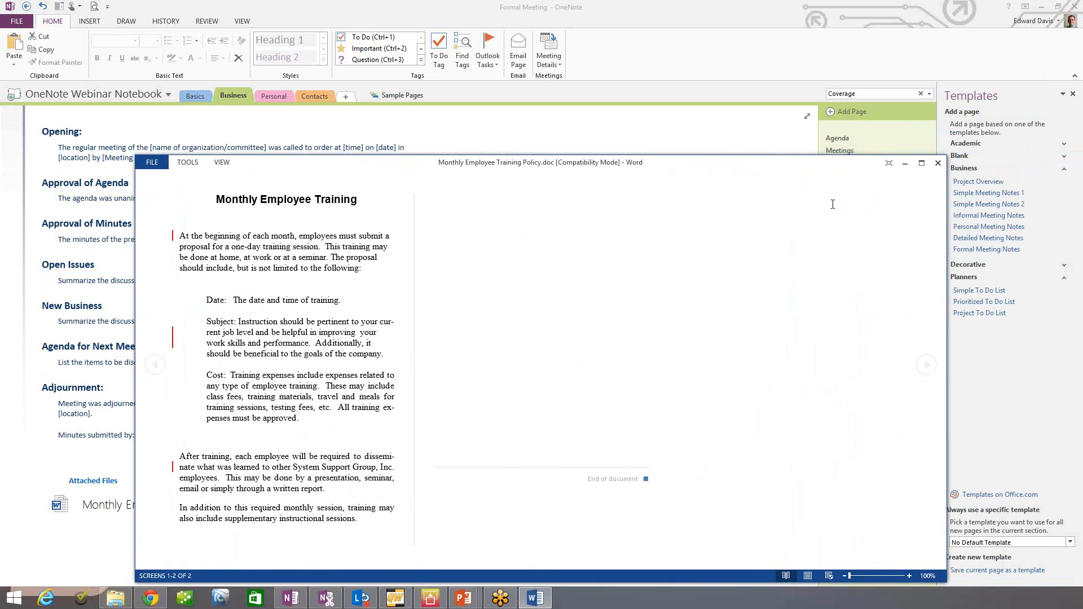
click(939, 163)
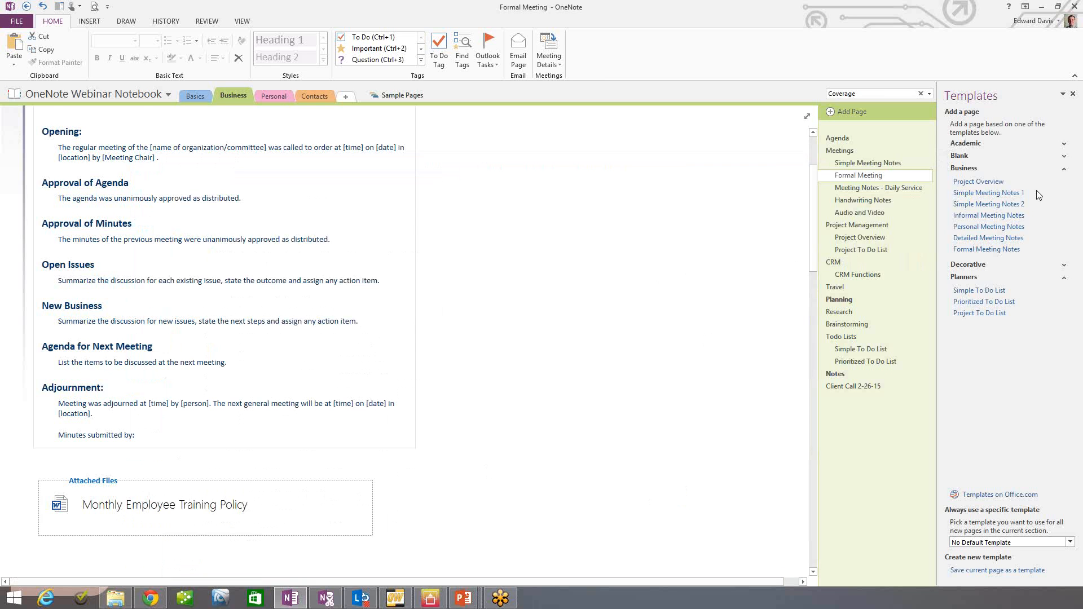
Switch to the SSGI Phone List workbook in Excel, look at its export options, and close the workbook and Excel.
key(alt+Tab)
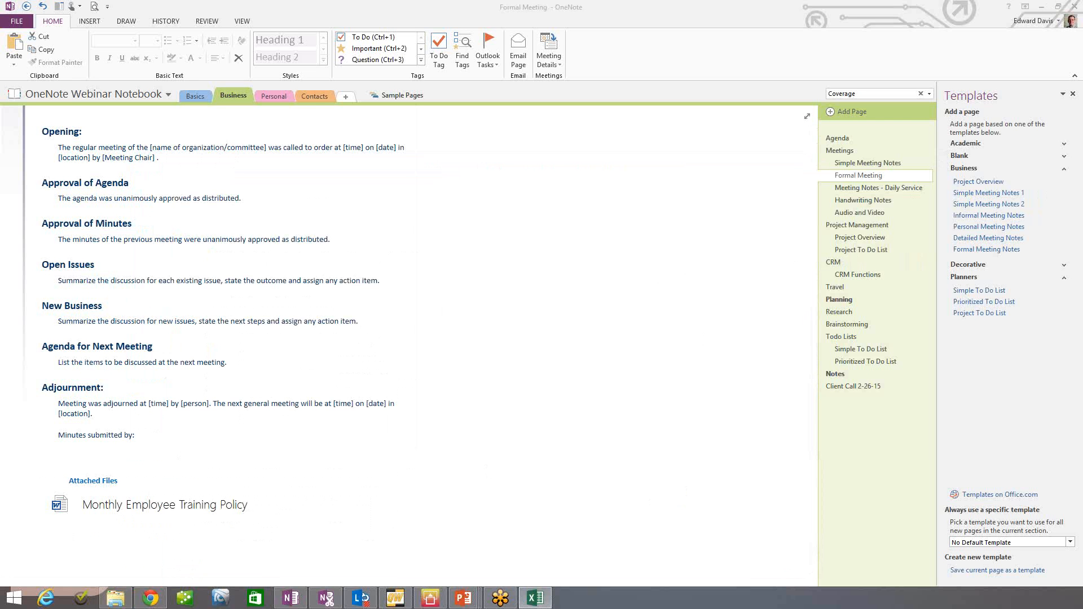
drag(1082, 113, 529, 115)
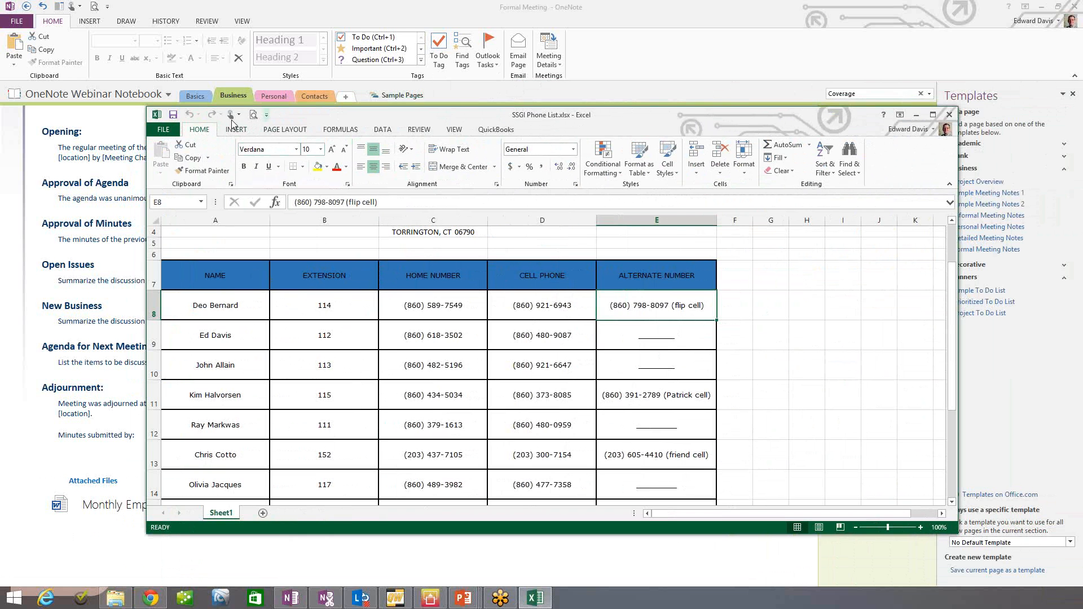
click(165, 131)
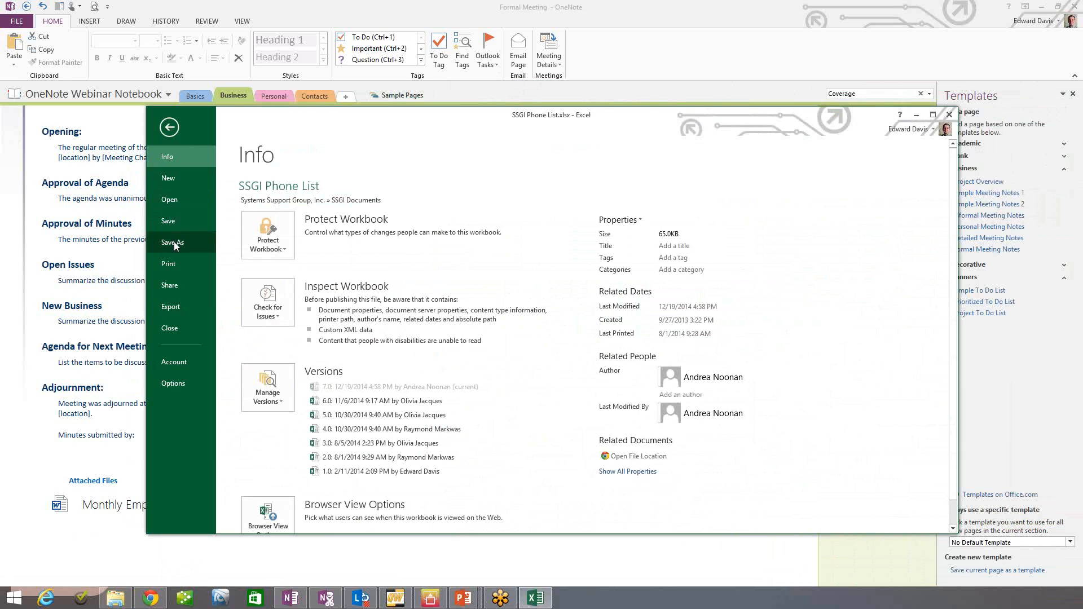
click(172, 307)
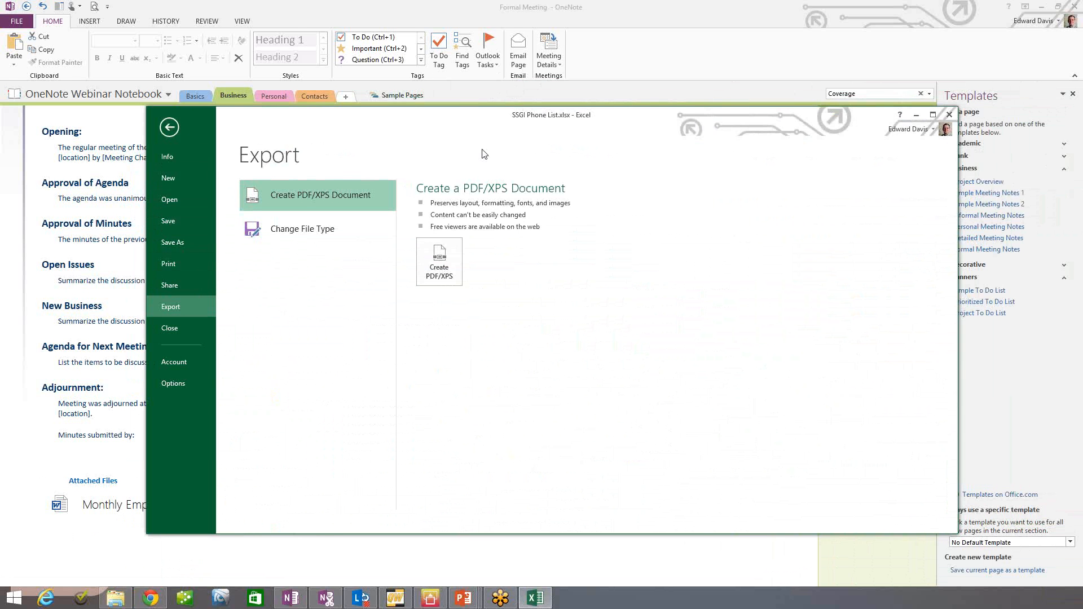
click(169, 128)
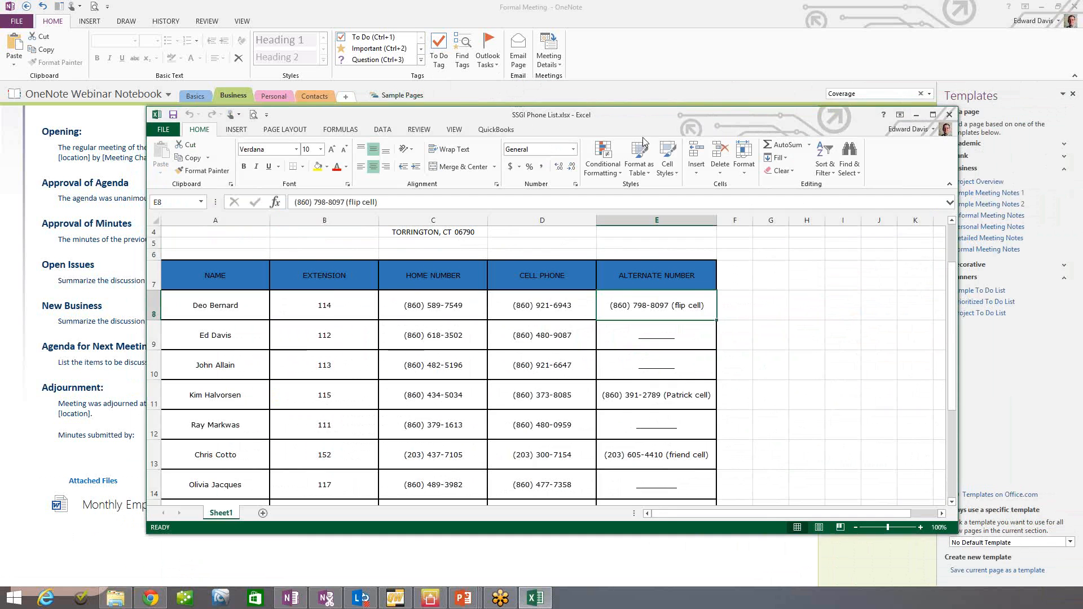
click(949, 115)
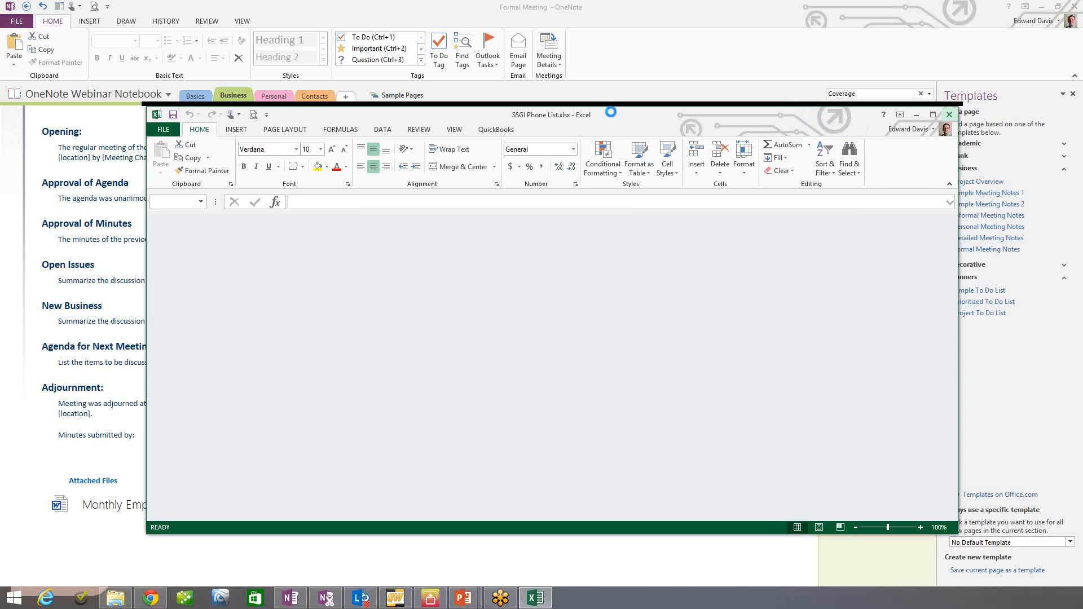
click(949, 116)
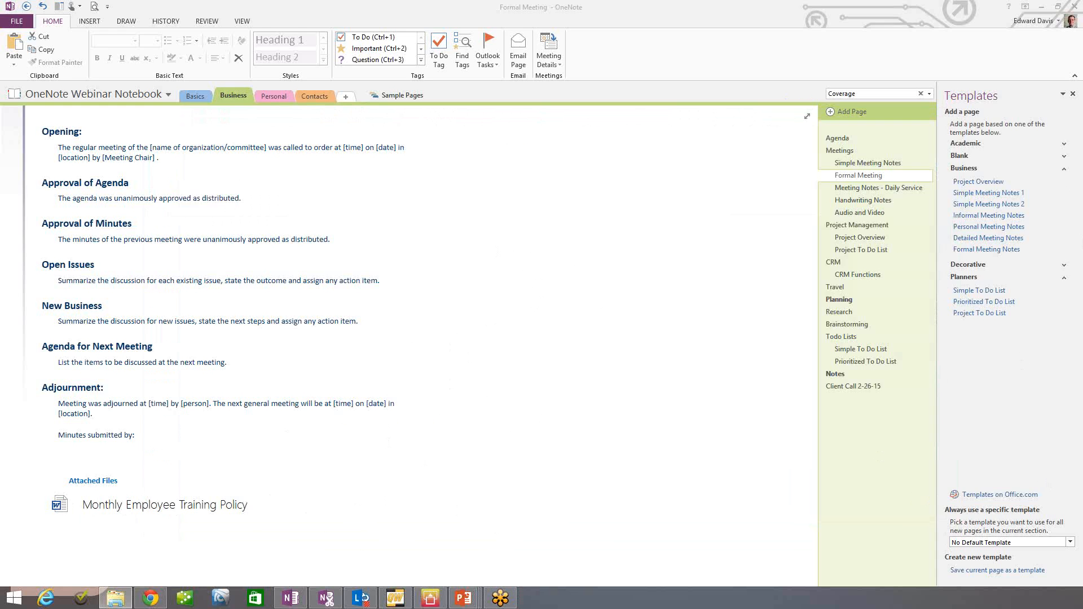
key(super+d)
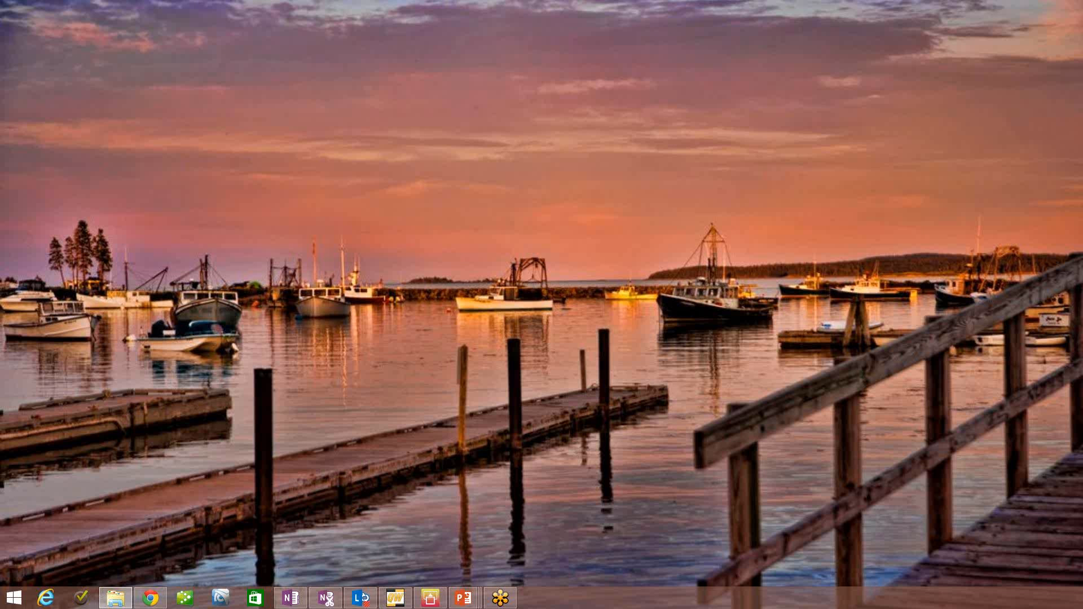
key(super+d)
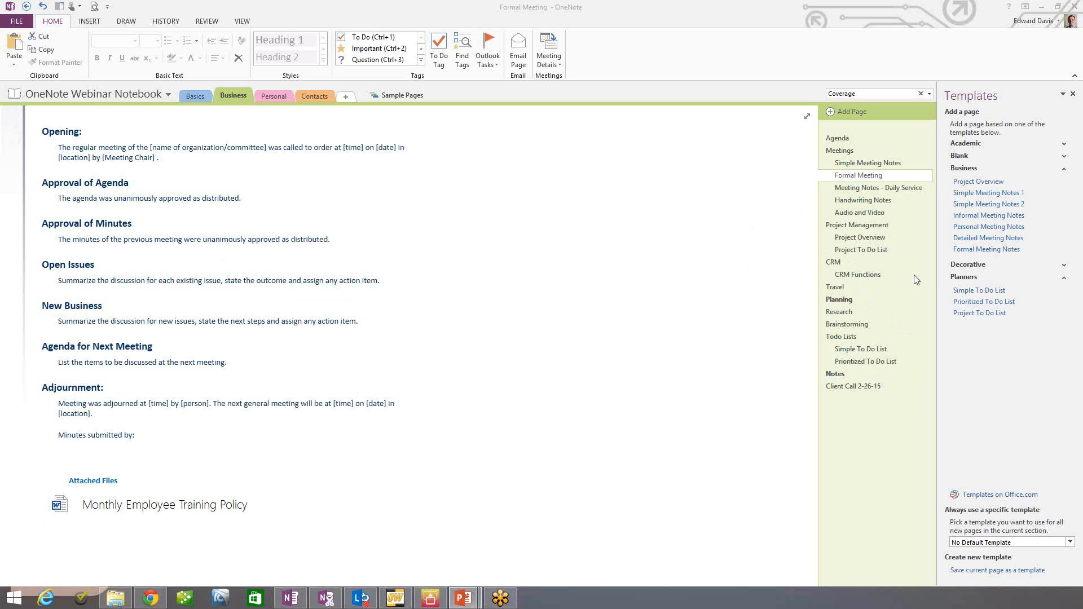
Open the Meeting Notes - Daily Service Board Review page and examine its meeting details, including the expandable invitation message.
click(866, 190)
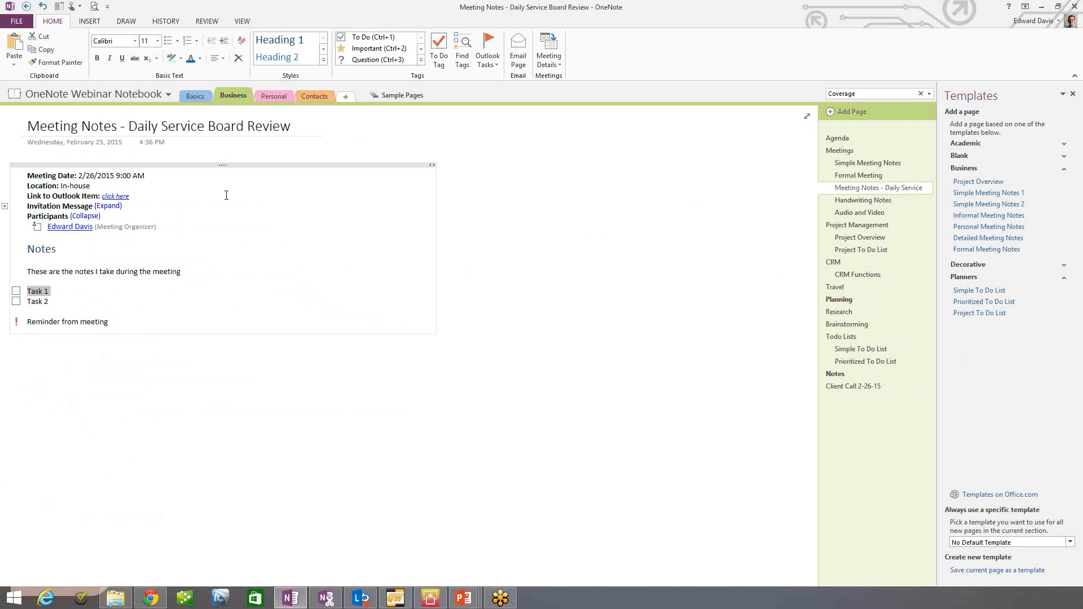
click(112, 210)
click(108, 208)
click(107, 207)
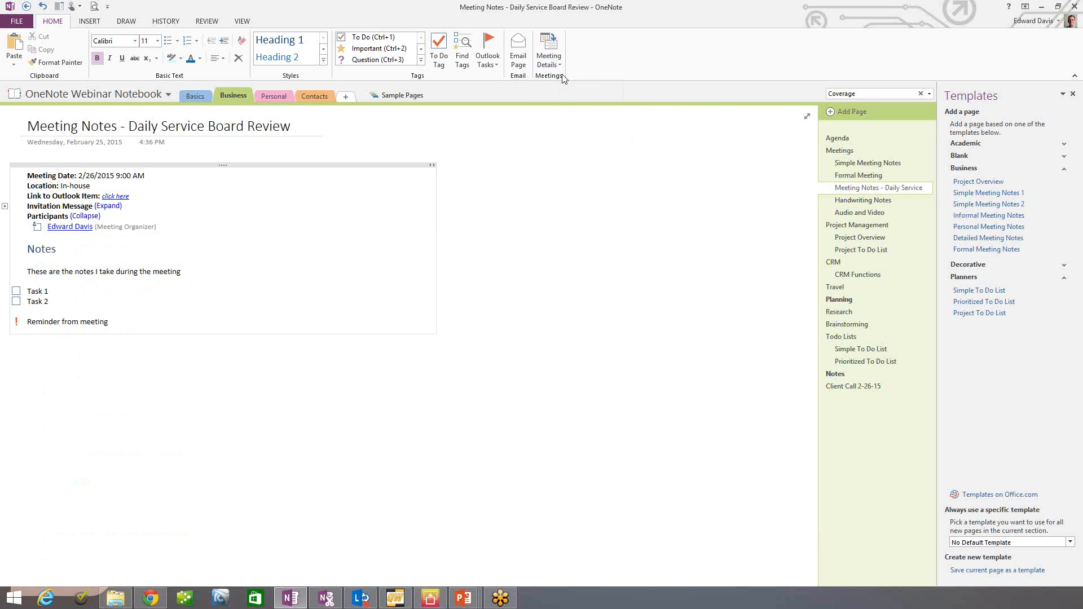
Open the Handwriting Notes page, switch to the mirrored iPad OneNote and review its Insert, Draw and View tools.
click(873, 204)
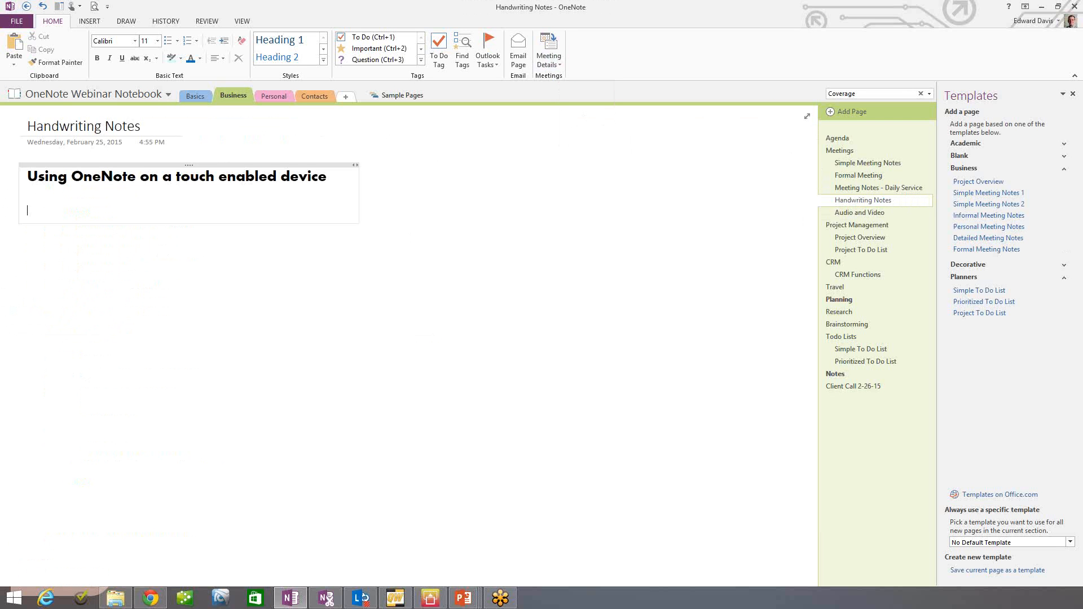
click(430, 598)
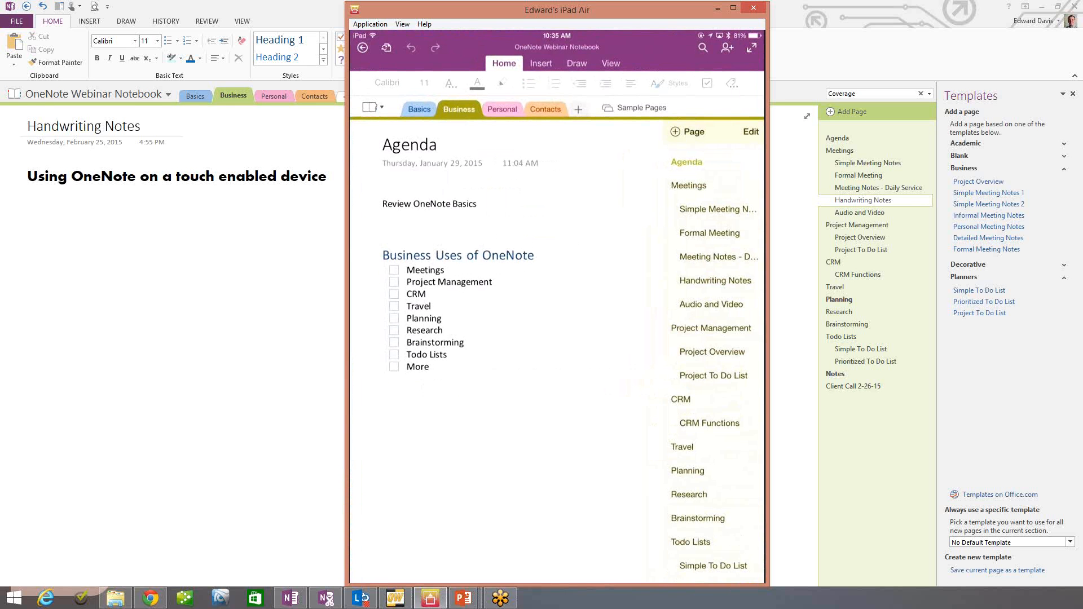
click(541, 63)
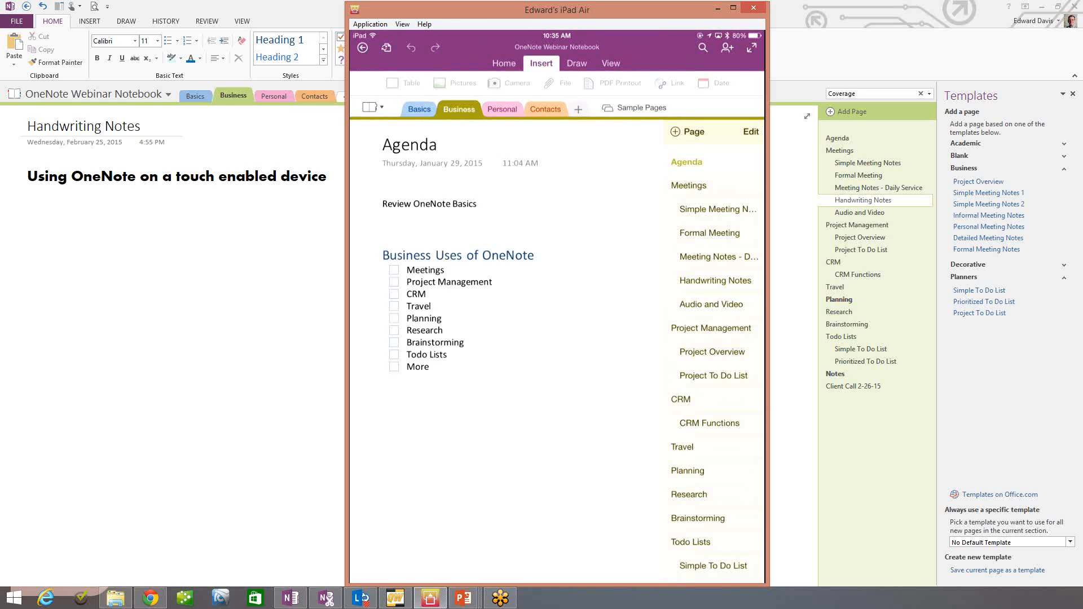
click(577, 64)
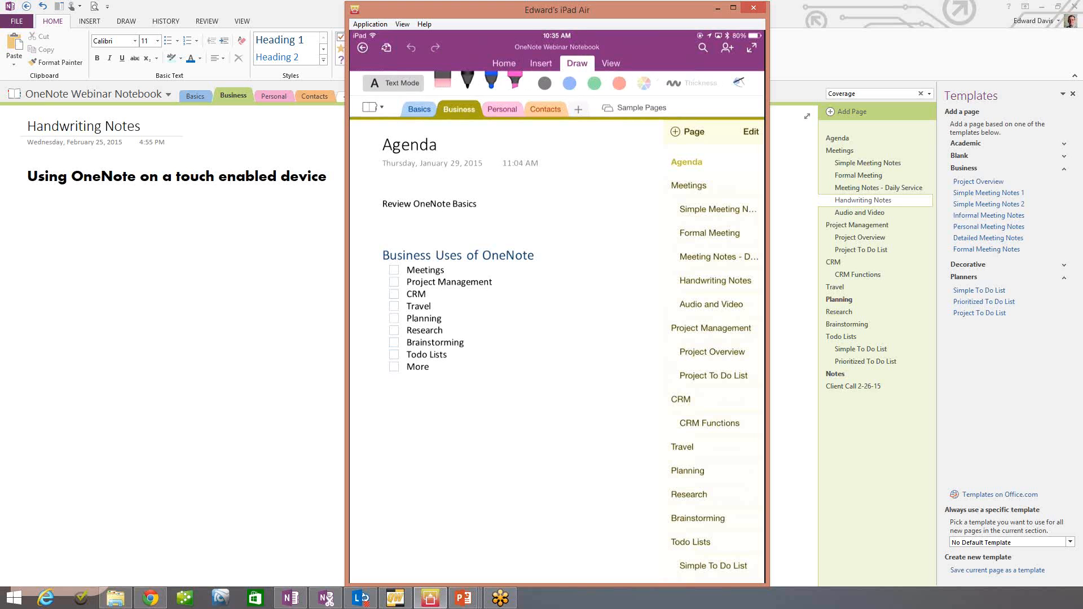
click(611, 64)
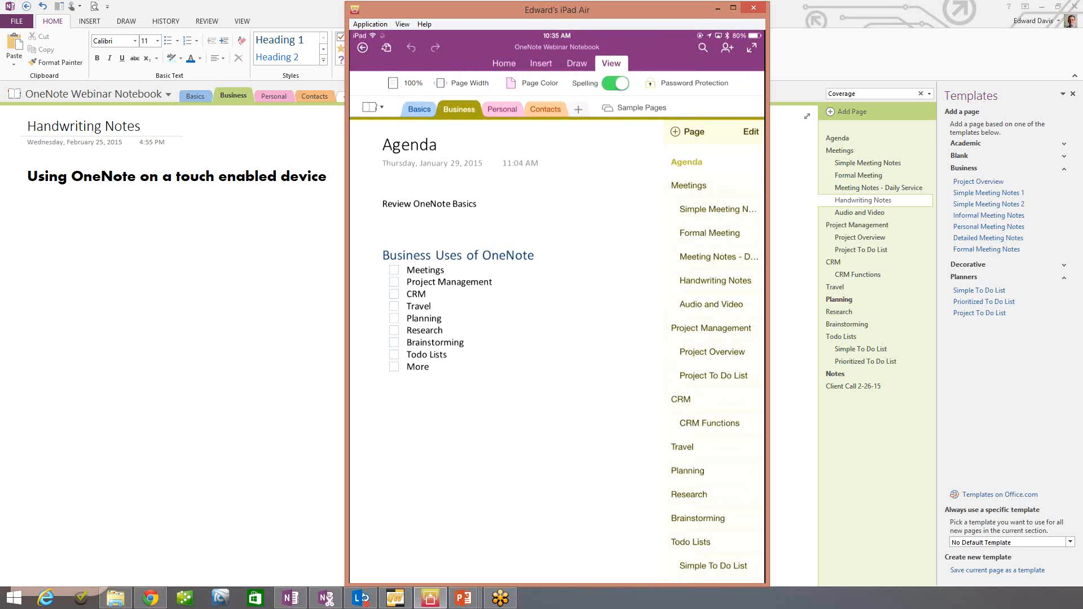
click(576, 63)
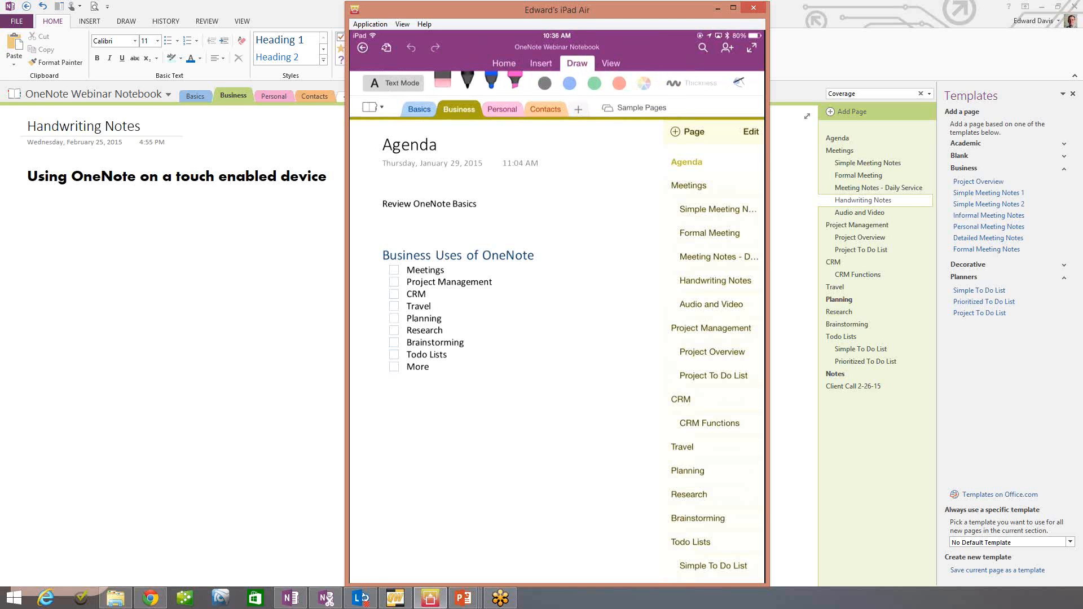
Open the Handwriting Notes page in the iPad OneNote and show the mirrored iPad screen full screen.
click(716, 281)
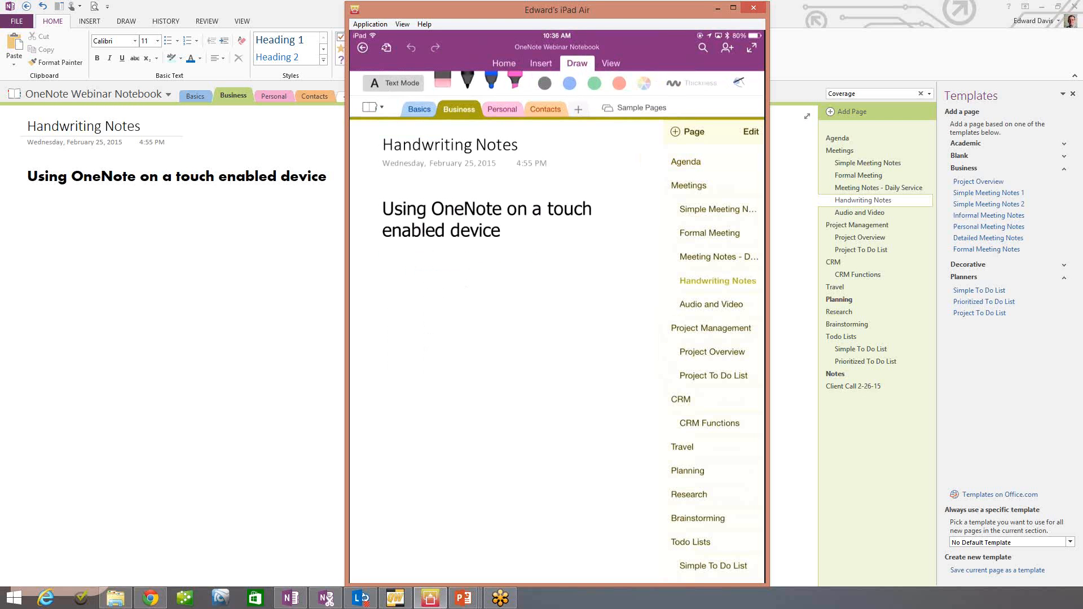
click(1042, 5)
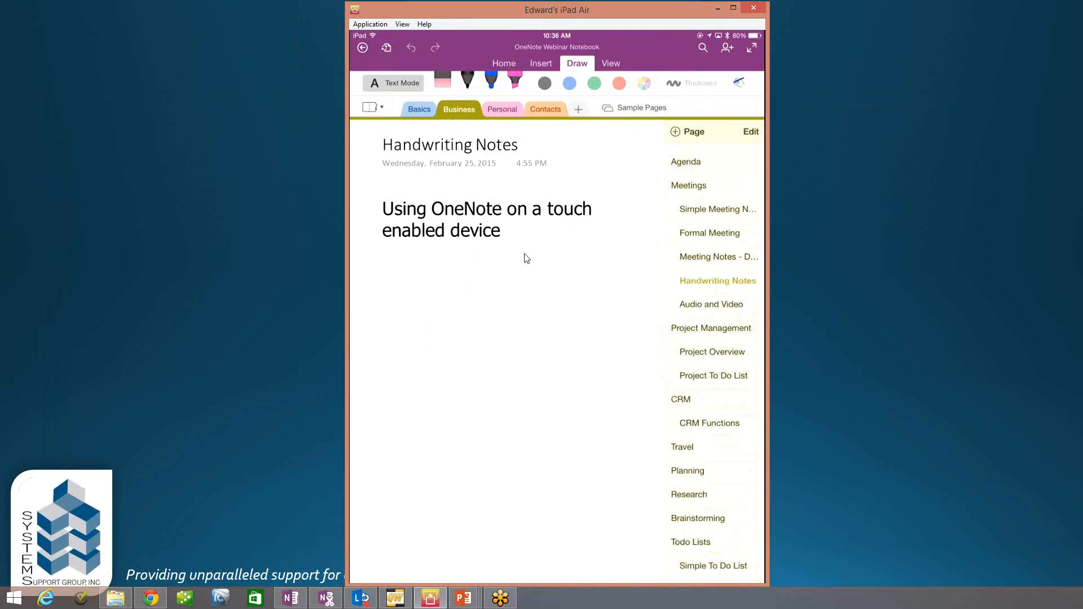
double_click(386, 276)
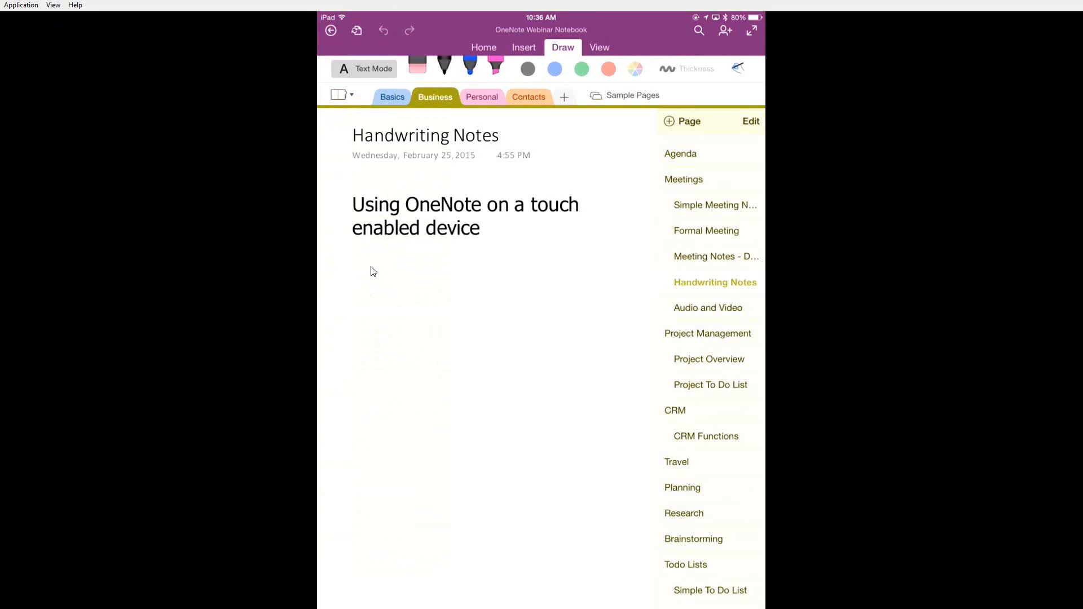
Add the line "Notes" below the "Using OneNote on a touch enabled device" heading, followed by a new line.
click(371, 267)
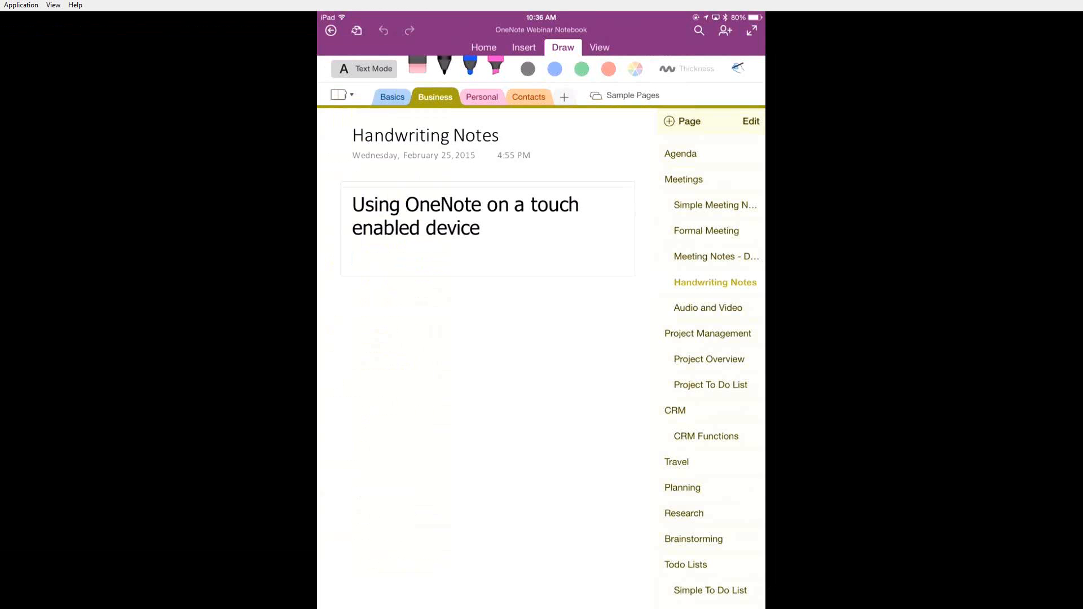
text(Notes)
key(Return)
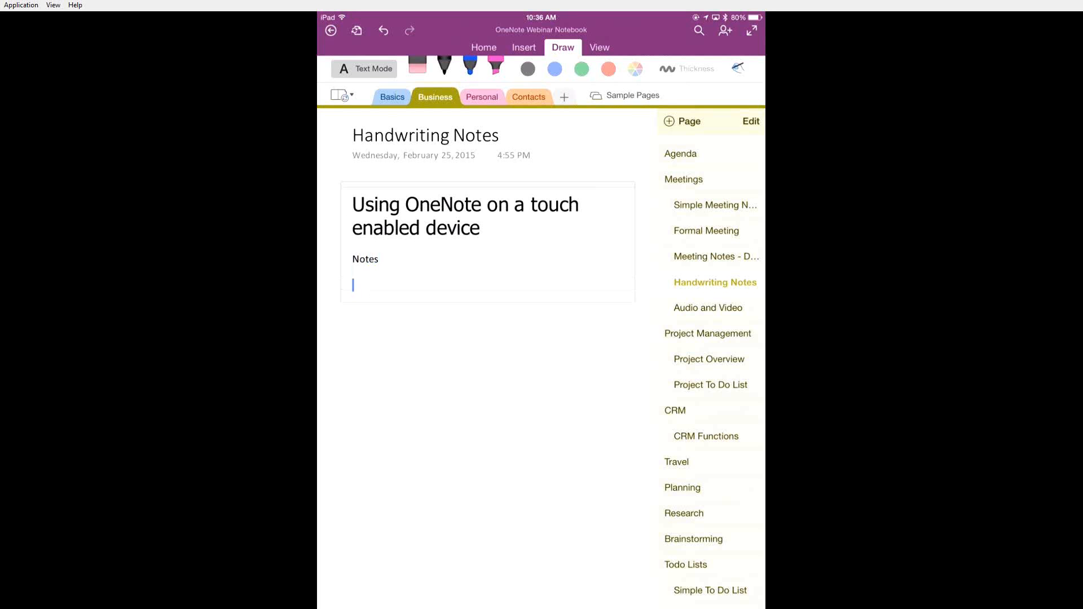
Handwrite "This is text" with the pen in blue under the Notes line.
click(445, 67)
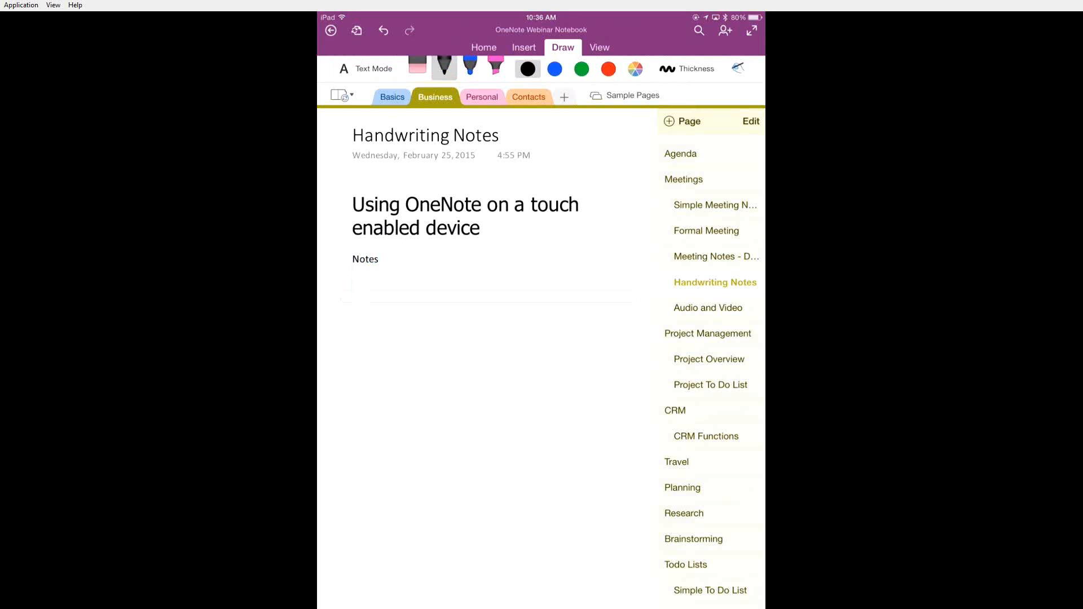
click(554, 69)
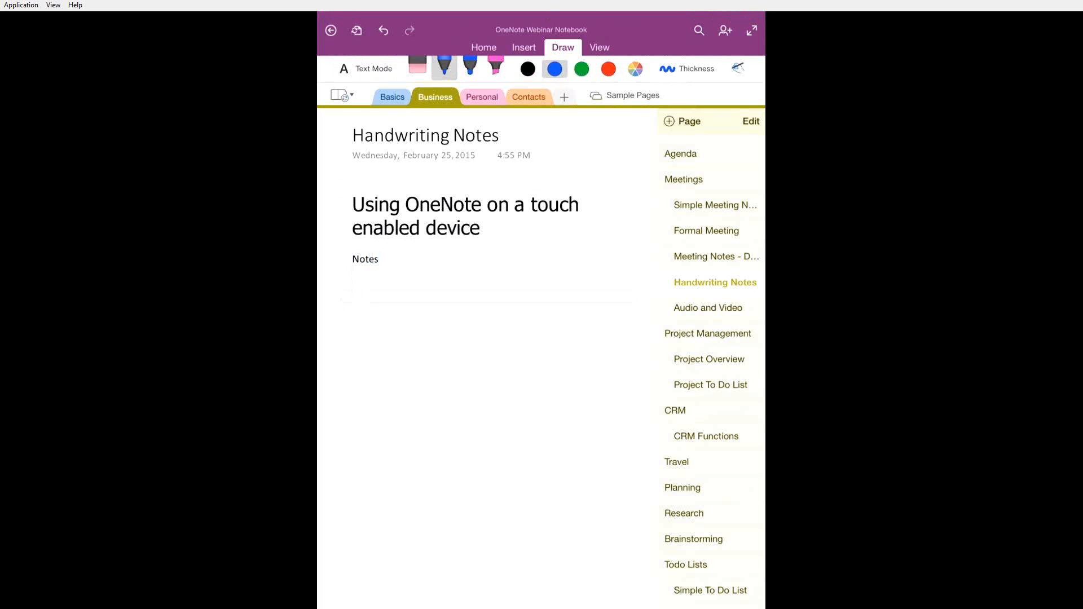
mouse_move(342, 297)
mouse_down()
mouse_move(341, 321)
mouse_move(357, 285)
mouse_move(376, 312)
mouse_move(434, 304)
mouse_up()
drag(429, 280, 443, 306)
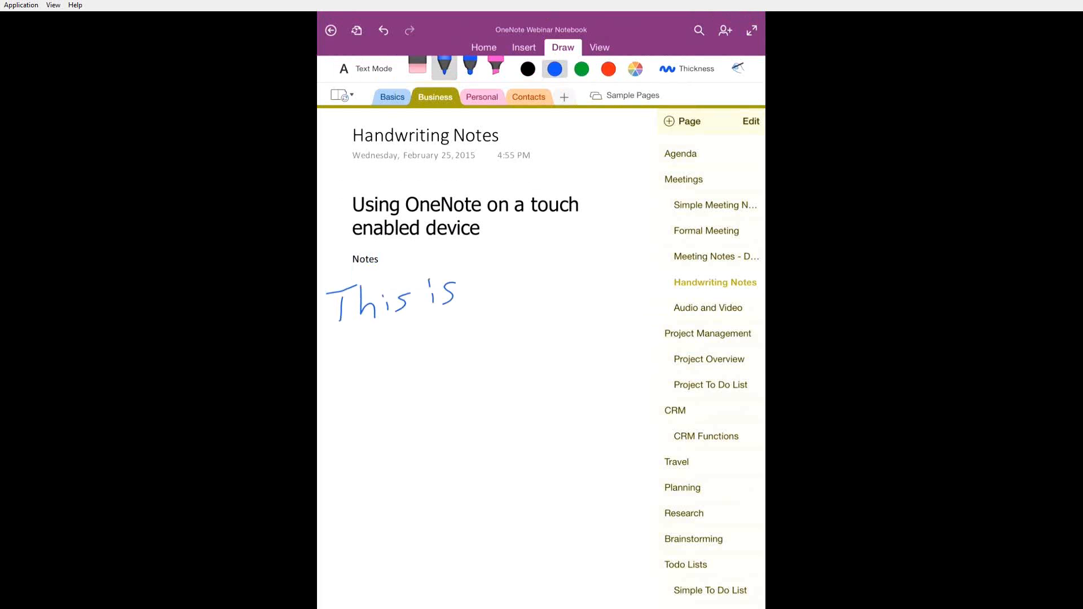
mouse_move(483, 263)
mouse_down()
mouse_move(483, 303)
mouse_move(494, 285)
mouse_up()
drag(497, 287, 522, 294)
mouse_move(523, 278)
mouse_down()
mouse_move(540, 291)
mouse_move(557, 282)
mouse_up()
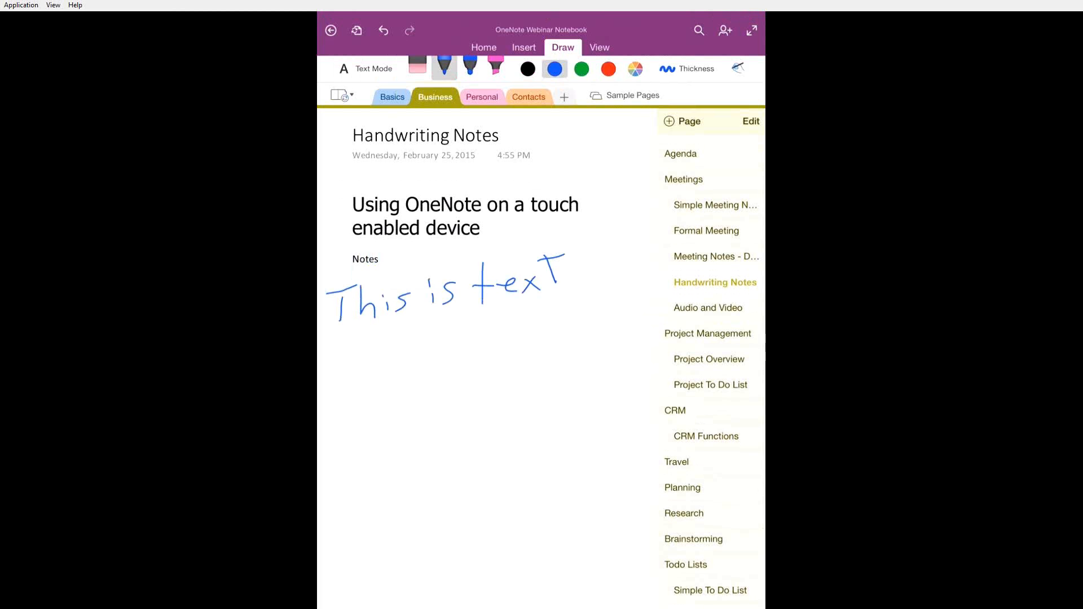
Sketch a blue house with a pitched roof, two windows, a door and a chimney below the handwritten sentence.
mouse_move(420, 376)
mouse_down()
mouse_move(424, 426)
mouse_move(492, 361)
mouse_move(450, 423)
mouse_move(424, 426)
mouse_move(442, 327)
mouse_move(502, 358)
mouse_up()
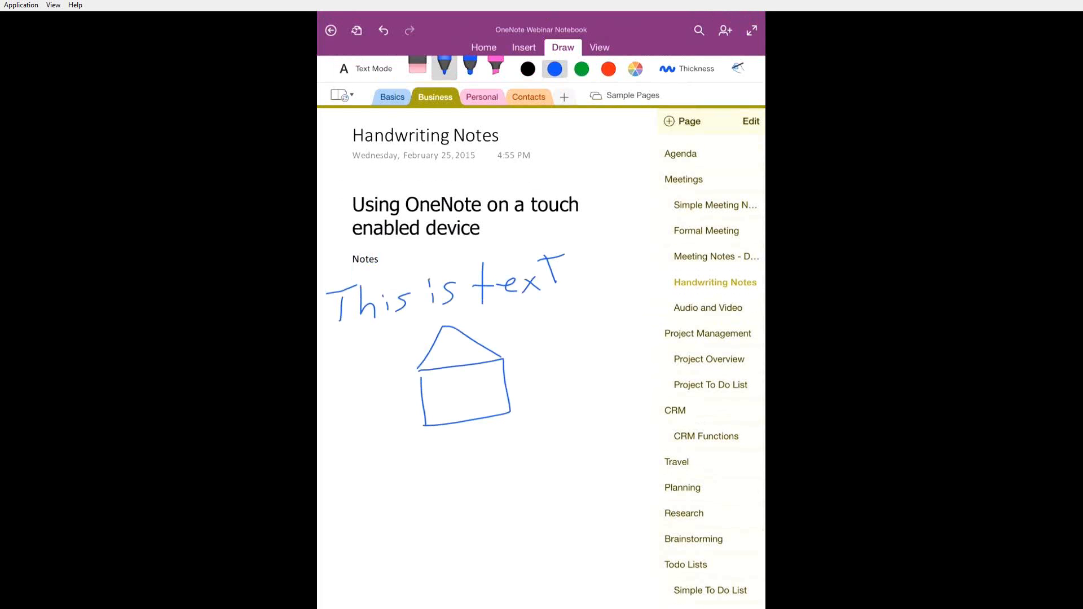
mouse_move(428, 378)
mouse_down()
mouse_move(430, 392)
mouse_move(479, 384)
mouse_move(460, 400)
mouse_move(465, 413)
mouse_up()
mouse_move(477, 344)
mouse_down()
mouse_move(477, 328)
mouse_move(484, 350)
mouse_up()
Handwrite "Text" in green below the house sketch.
click(582, 69)
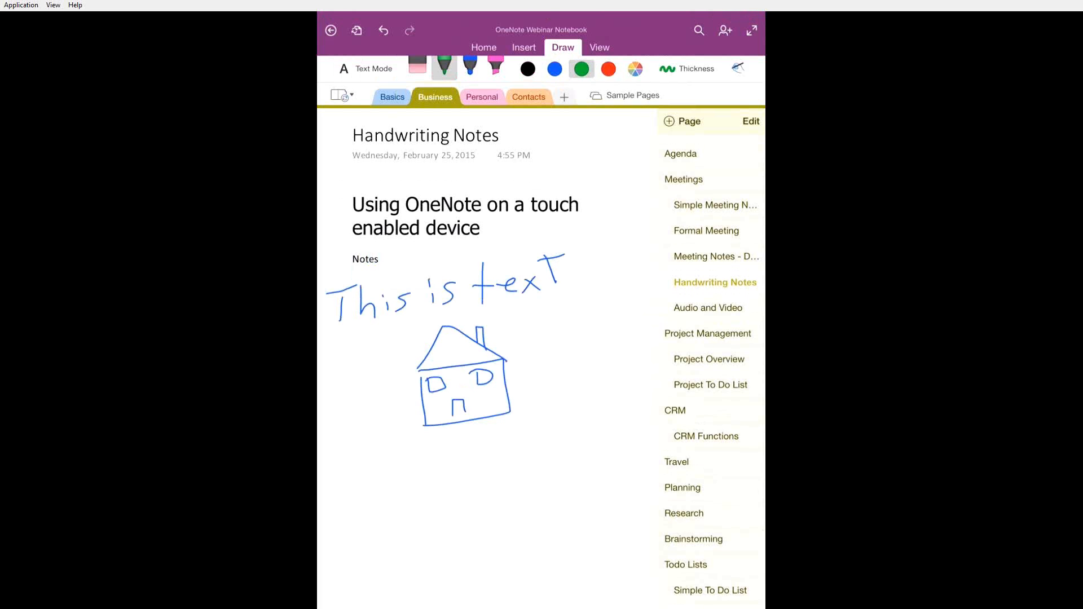
drag(382, 463, 384, 503)
mouse_move(364, 463)
mouse_down()
mouse_move(407, 452)
mouse_move(422, 487)
mouse_move(441, 485)
mouse_up()
mouse_move(464, 455)
mouse_down()
mouse_move(444, 490)
mouse_move(471, 478)
mouse_up()
mouse_move(483, 426)
mouse_down()
mouse_move(490, 482)
mouse_move(509, 432)
mouse_up()
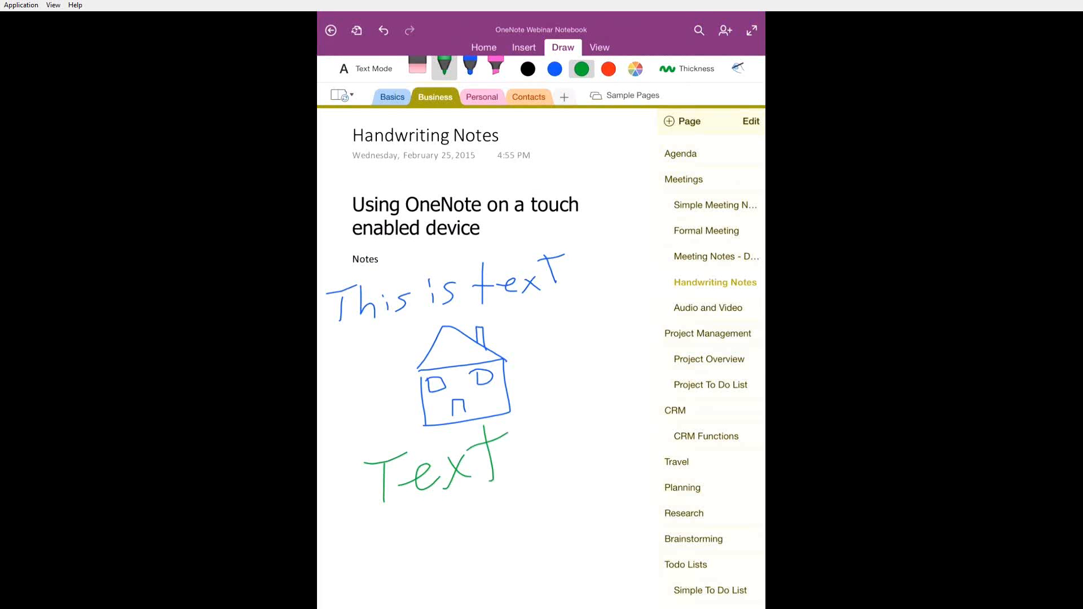
Handwrite "words" with the thicker blue marker below the green text, and erase that word.
click(470, 67)
mouse_move(438, 525)
mouse_down()
mouse_move(440, 546)
mouse_move(548, 510)
mouse_move(557, 530)
mouse_move(574, 516)
mouse_up()
drag(566, 474, 569, 539)
drag(600, 504, 584, 538)
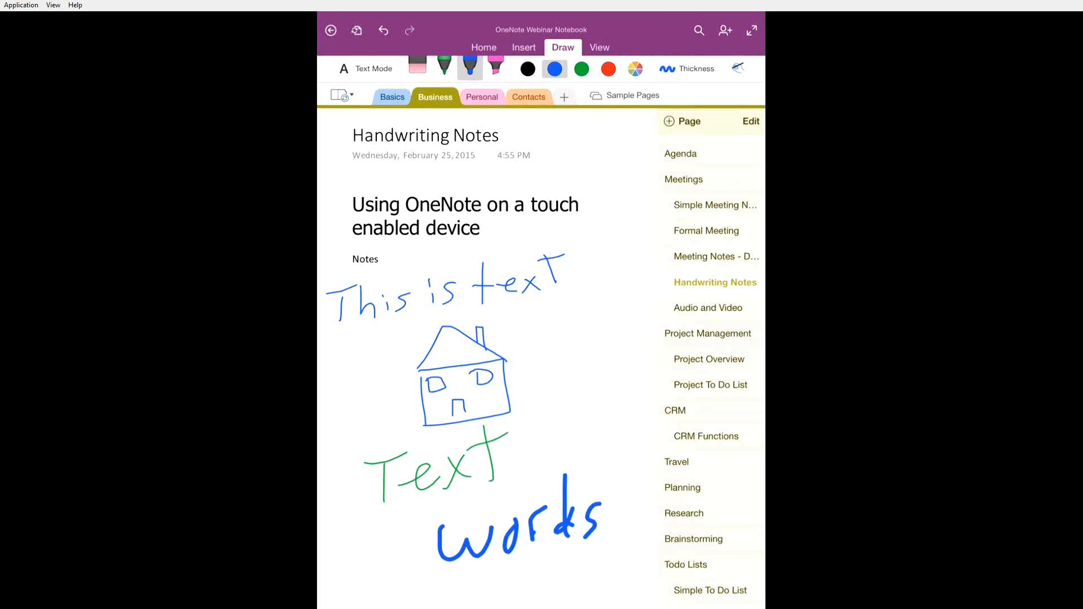
click(418, 66)
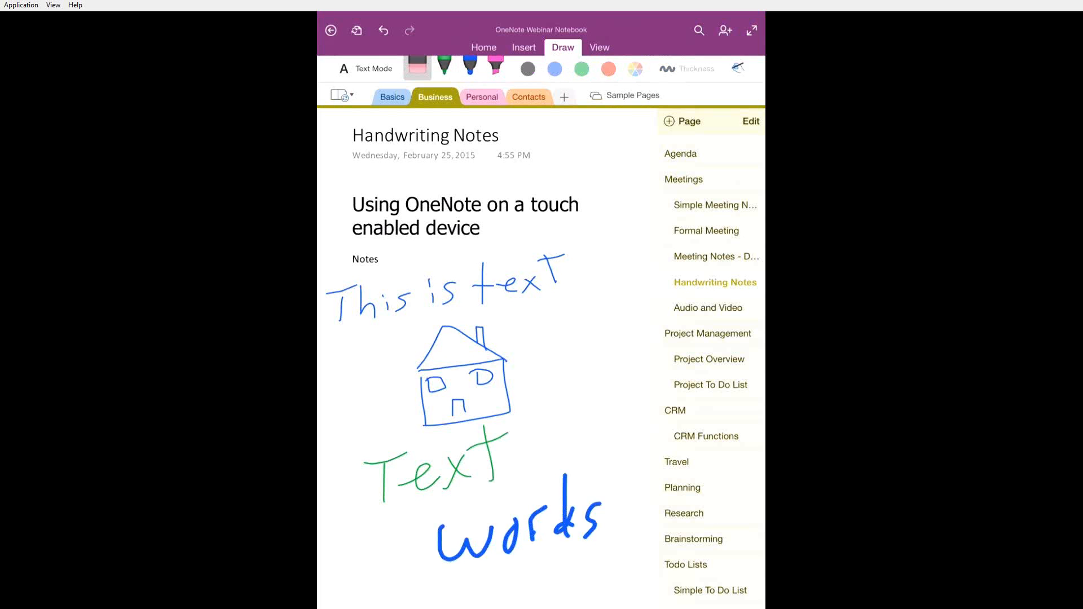
drag(445, 542, 576, 483)
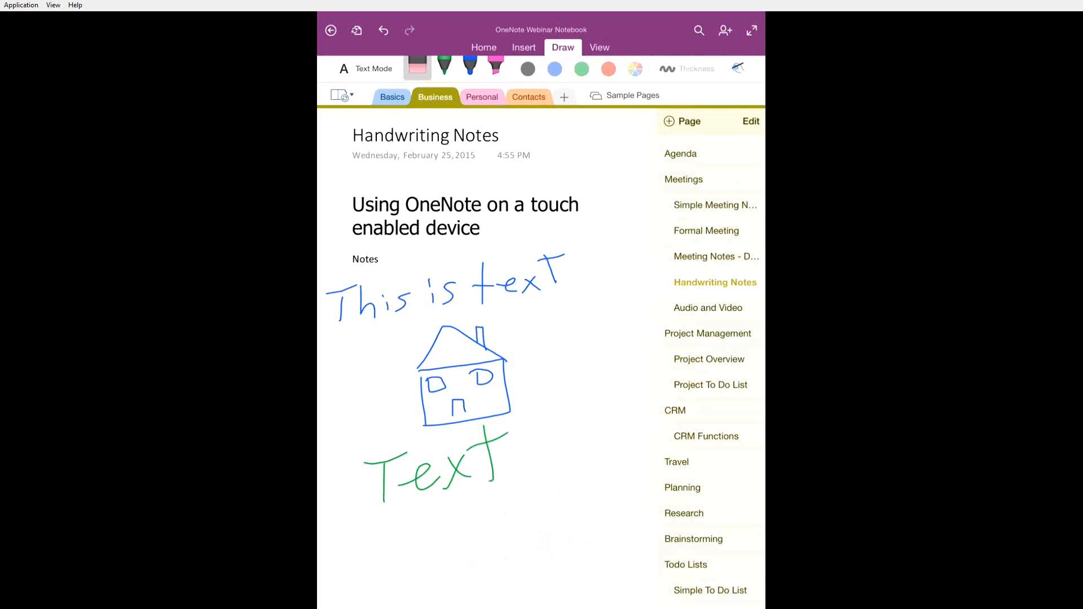
Compare how the Simple Meeting Notes and Formal Meeting pages appear on the iPad, returning to Simple Meeting Notes.
click(716, 205)
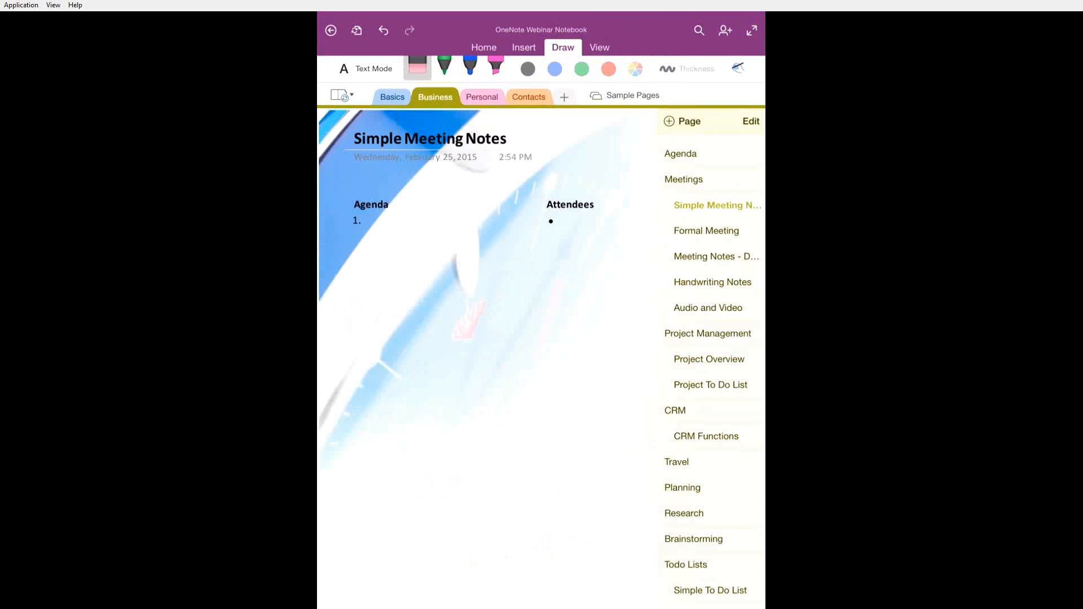
drag(456, 396, 427, 403)
click(707, 231)
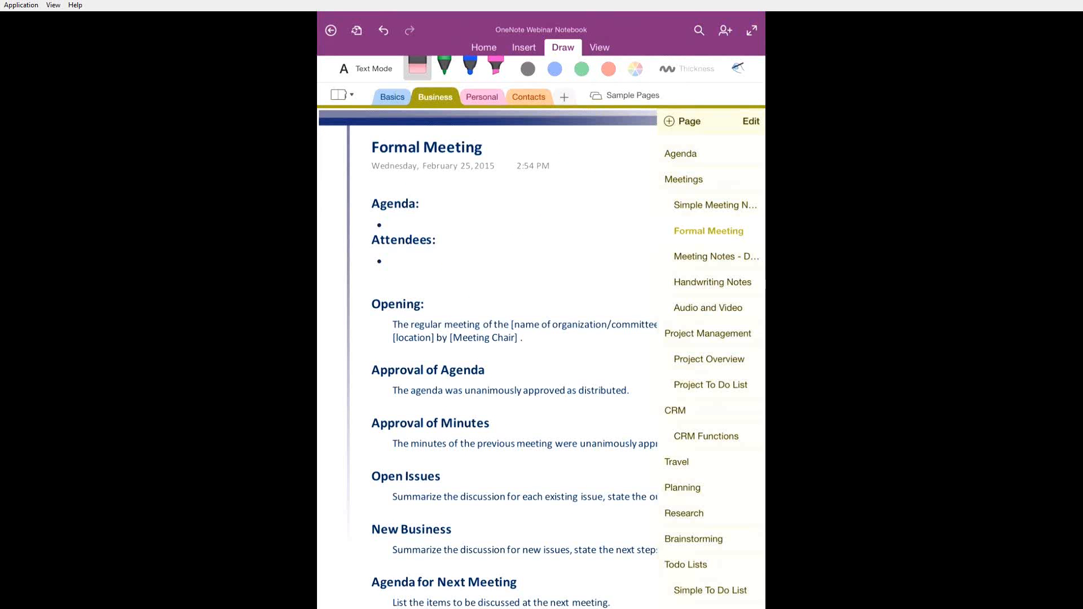
click(716, 205)
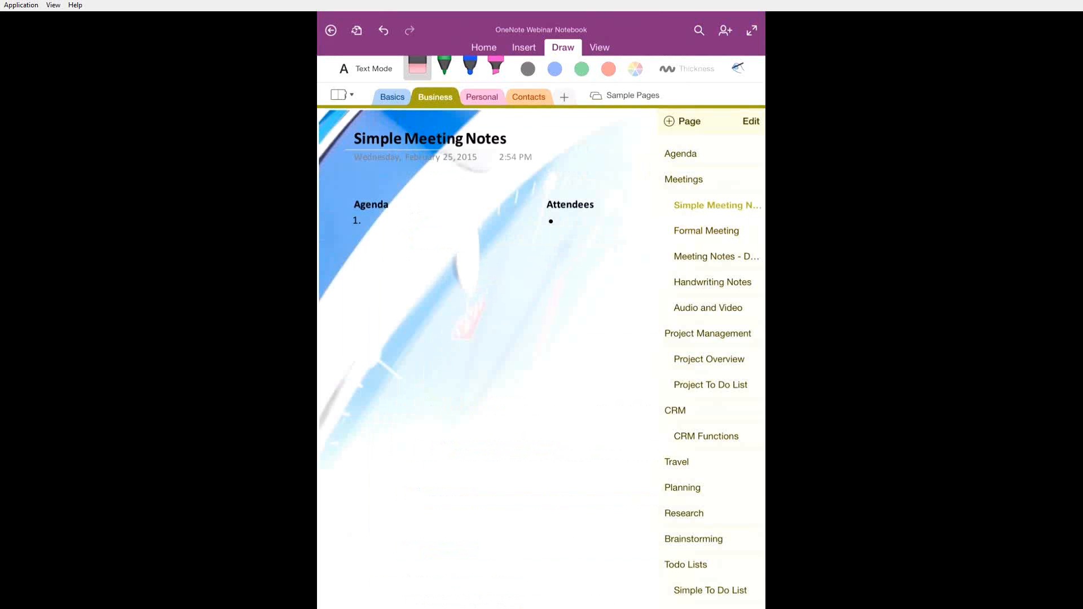
Switch from the iPad mirror to OneNote on the desktop, with the Handwriting Notes page open.
key(alt+Tab)
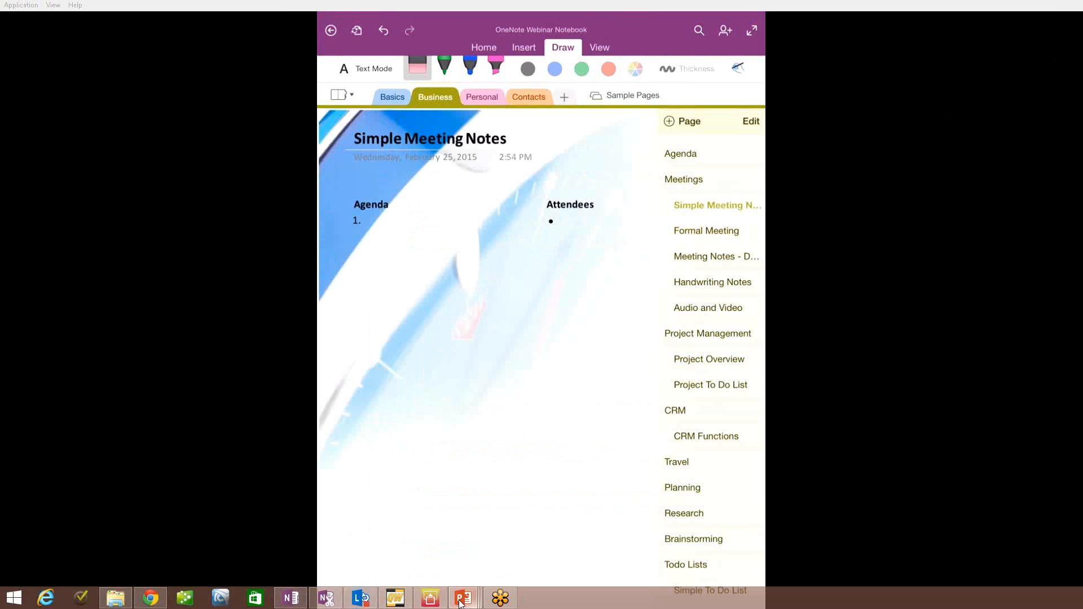
click(435, 600)
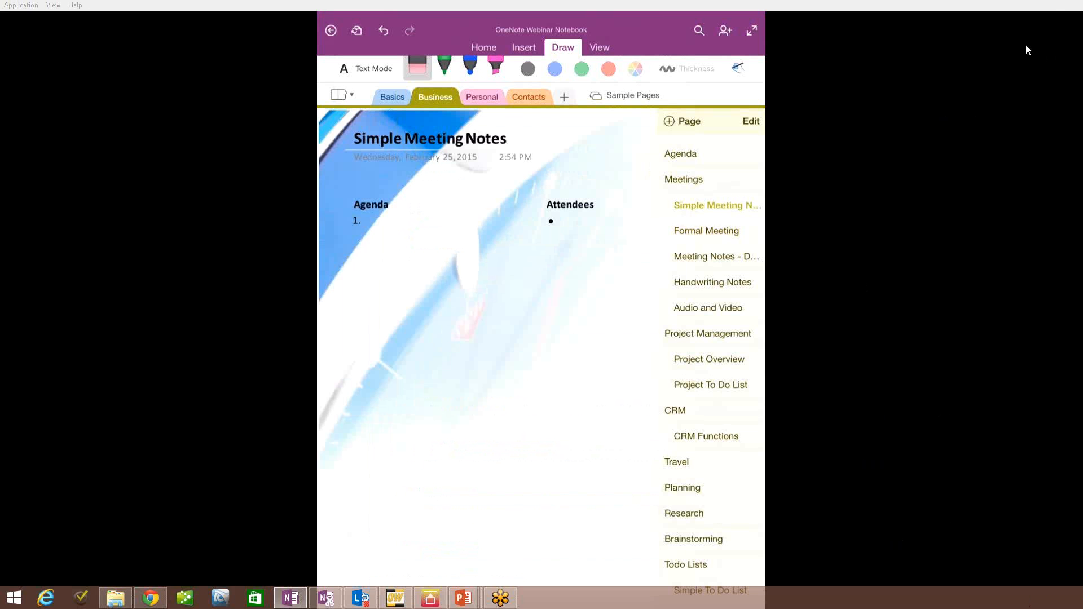
click(1052, 7)
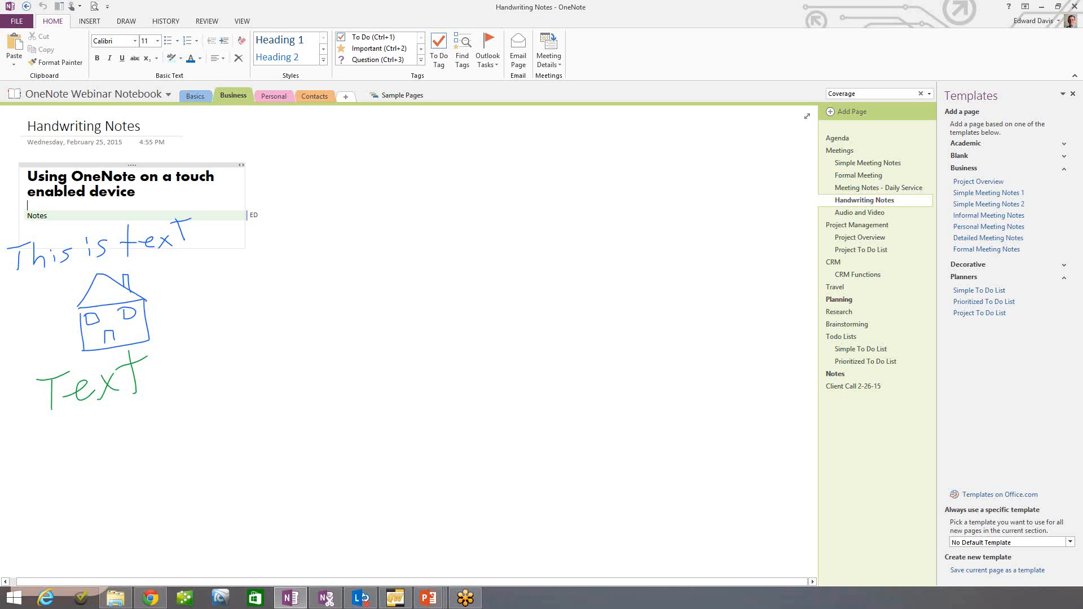
key(alt+Tab)
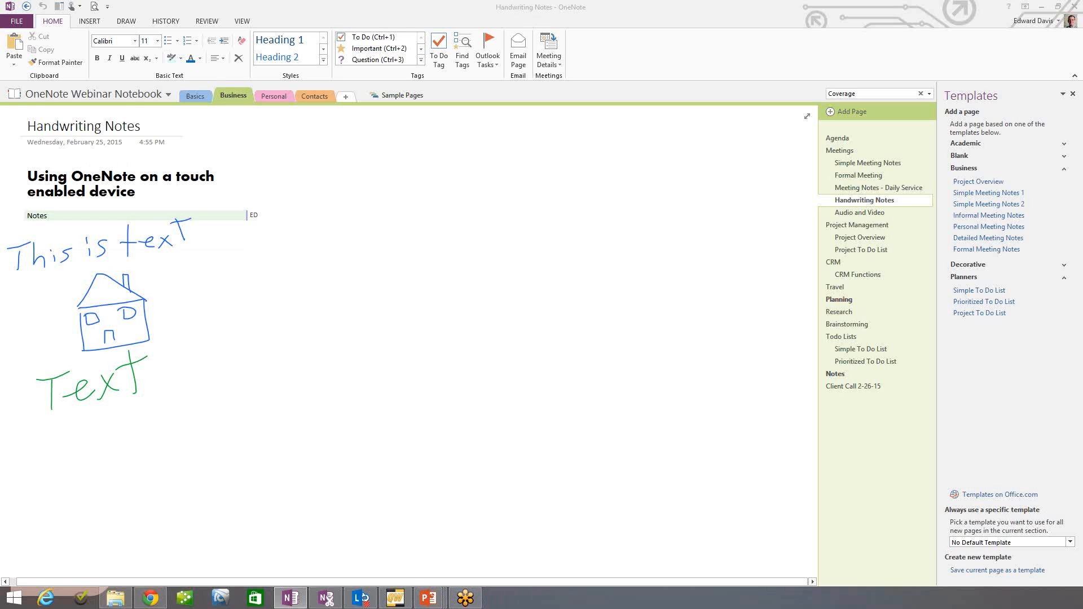
key(alt+Tab)
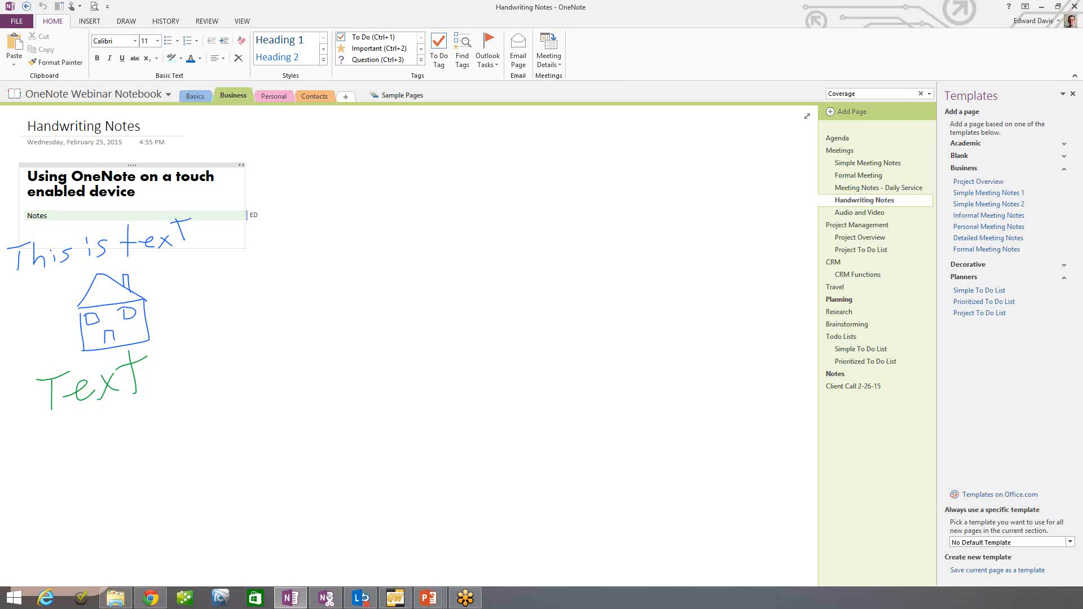
Try to lasso-select the handwritten "This is text" on the Handwriting Notes page.
click(188, 243)
click(126, 21)
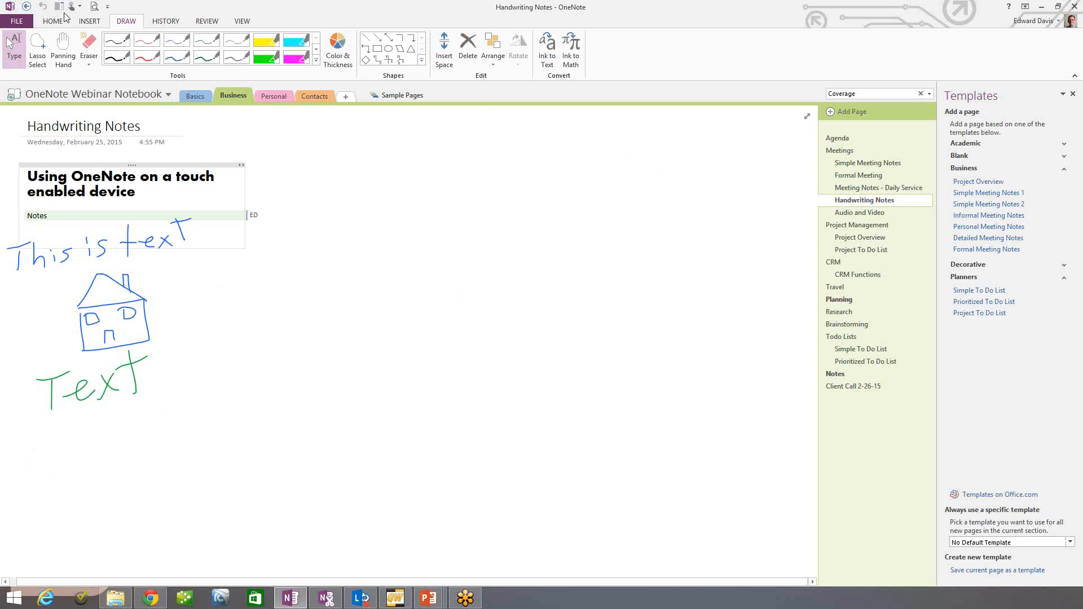
click(40, 46)
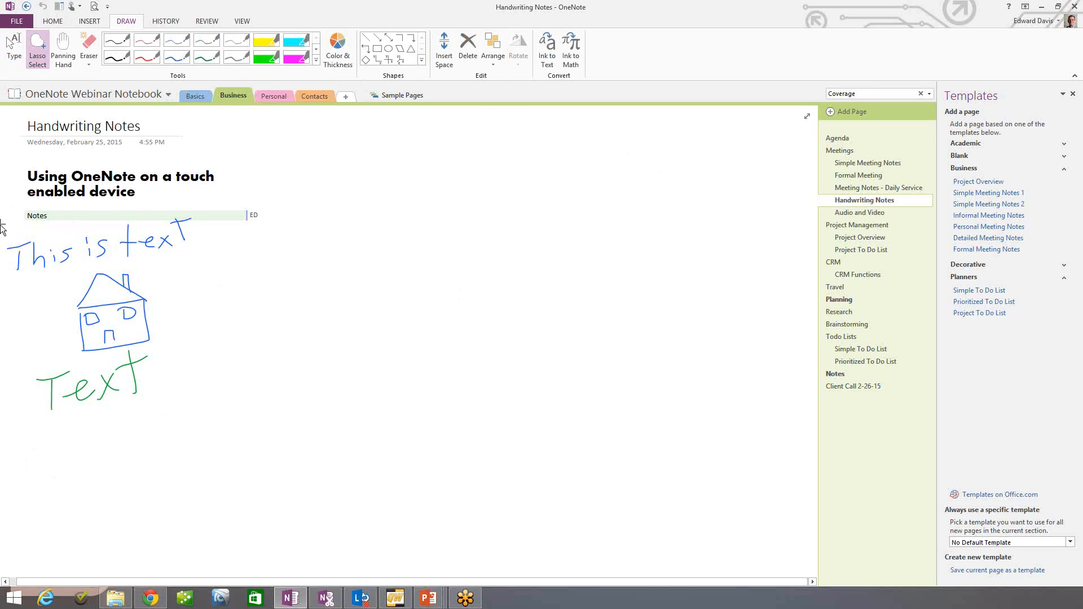
mouse_move(1, 226)
mouse_down()
mouse_move(192, 219)
mouse_move(212, 267)
mouse_move(21, 291)
mouse_move(5, 290)
mouse_move(3, 270)
mouse_move(5, 282)
mouse_up()
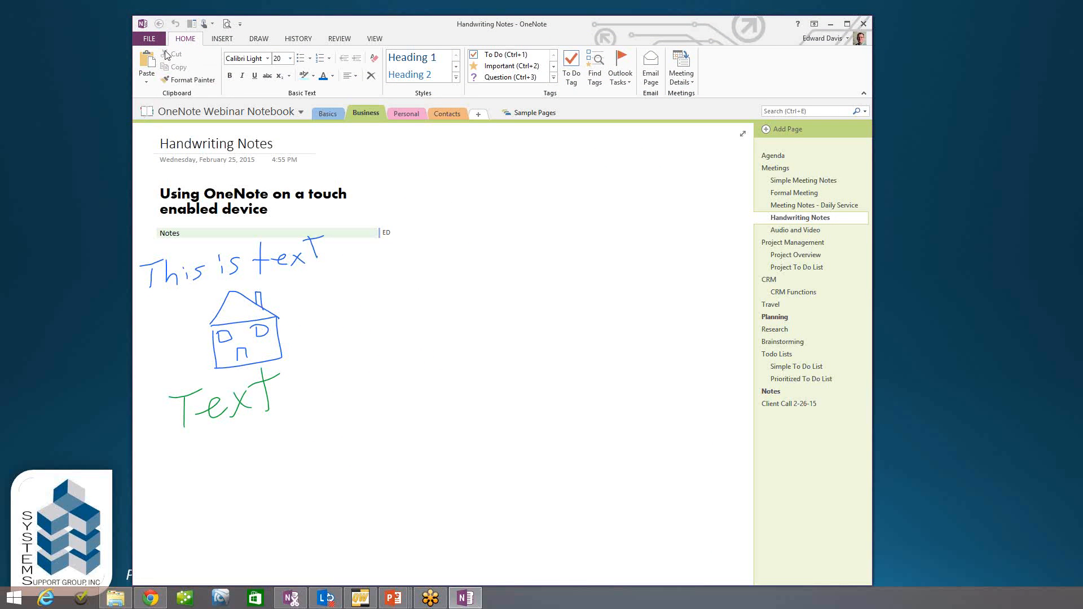
Maximize the OneNote window, lasso-select the whole handwritten "This is text" and convert the ink to typed text.
click(848, 26)
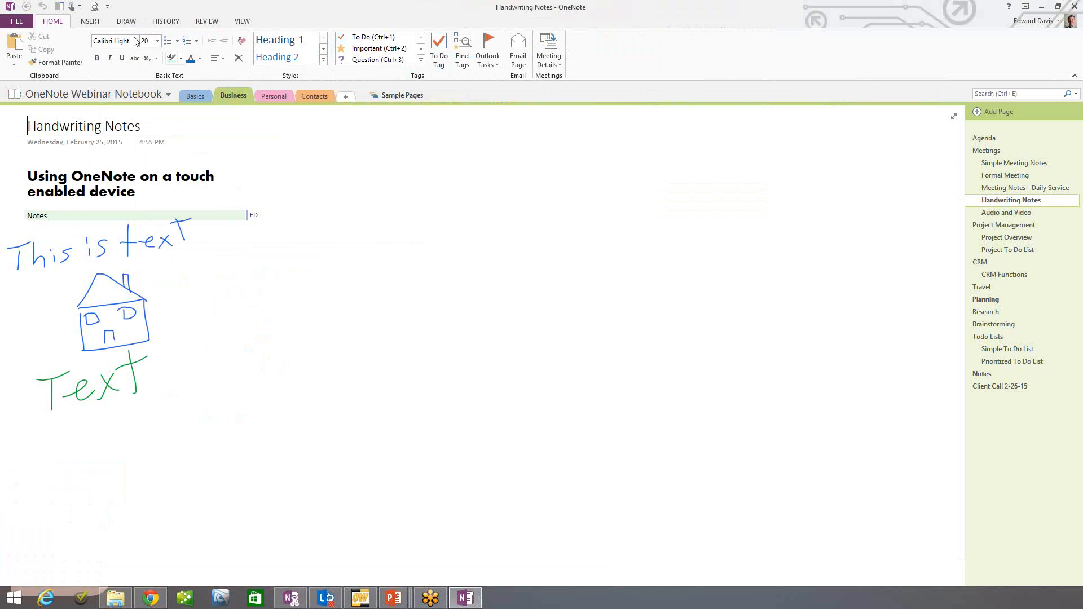
click(126, 21)
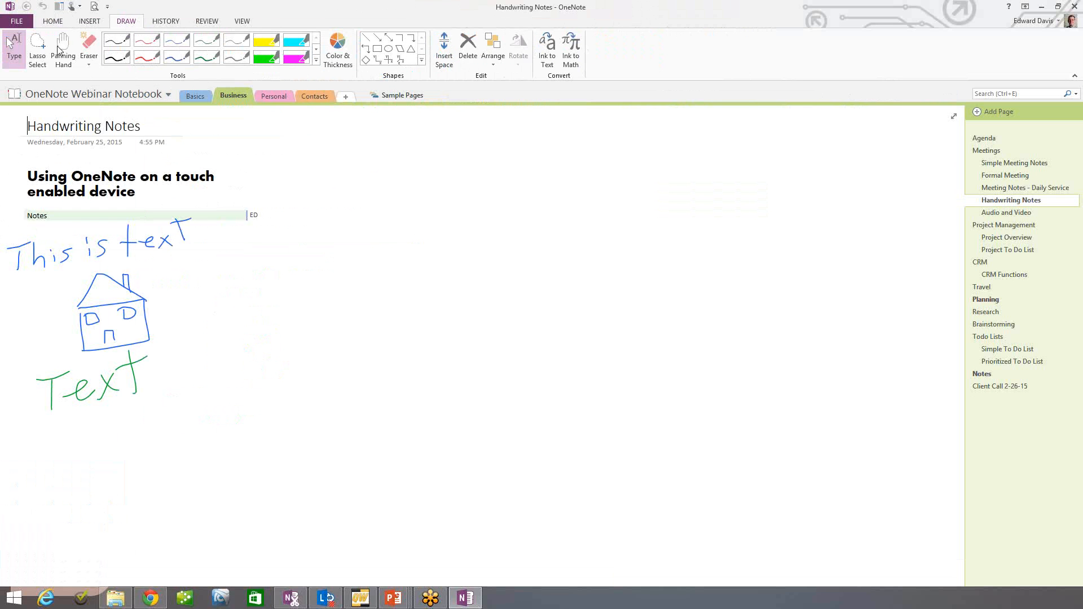
click(37, 49)
mouse_move(5, 221)
mouse_down()
mouse_move(211, 241)
mouse_move(149, 271)
mouse_up()
mouse_move(79, 282)
mouse_down()
mouse_move(3, 278)
mouse_move(3, 237)
mouse_up()
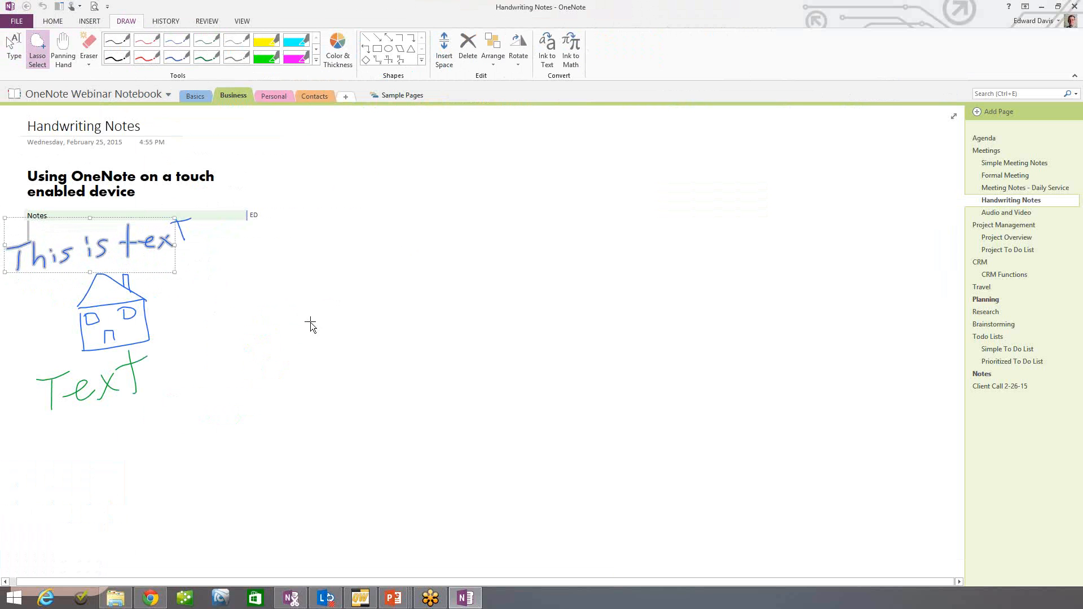
click(70, 230)
mouse_move(5, 223)
mouse_down()
mouse_move(22, 212)
mouse_move(174, 215)
mouse_move(203, 270)
mouse_move(5, 285)
mouse_move(17, 281)
mouse_up()
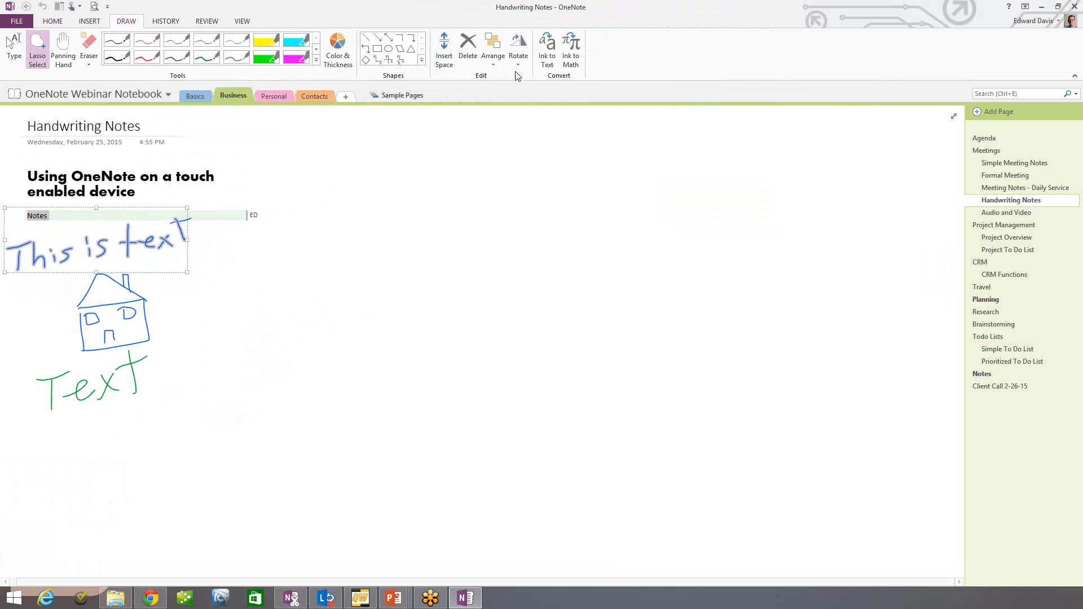
click(547, 52)
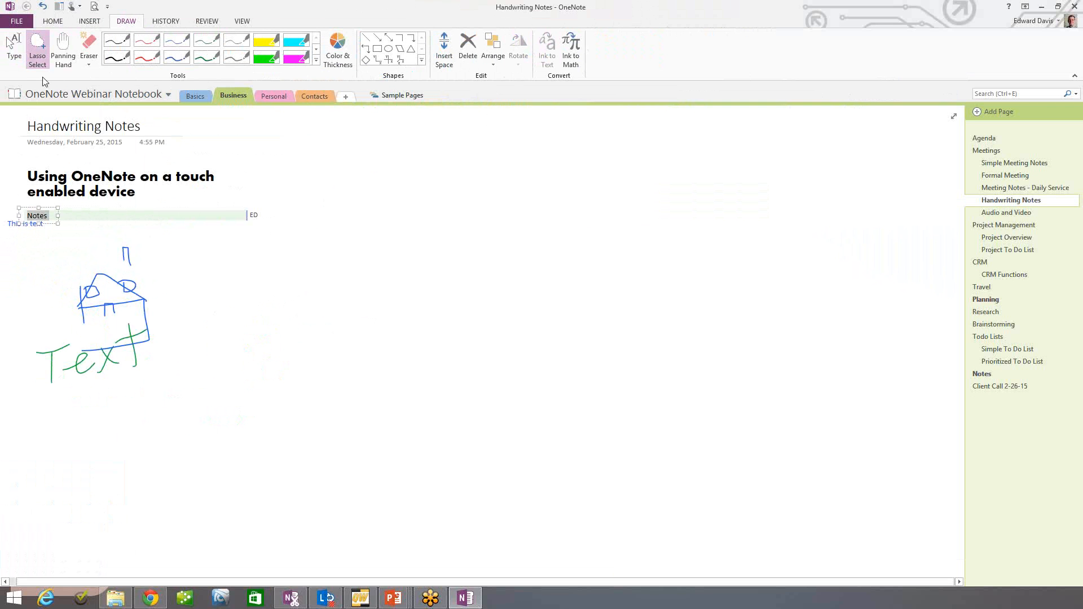
Return to typing mode and move the container with the converted "This is text" clear below the Notes line.
click(23, 61)
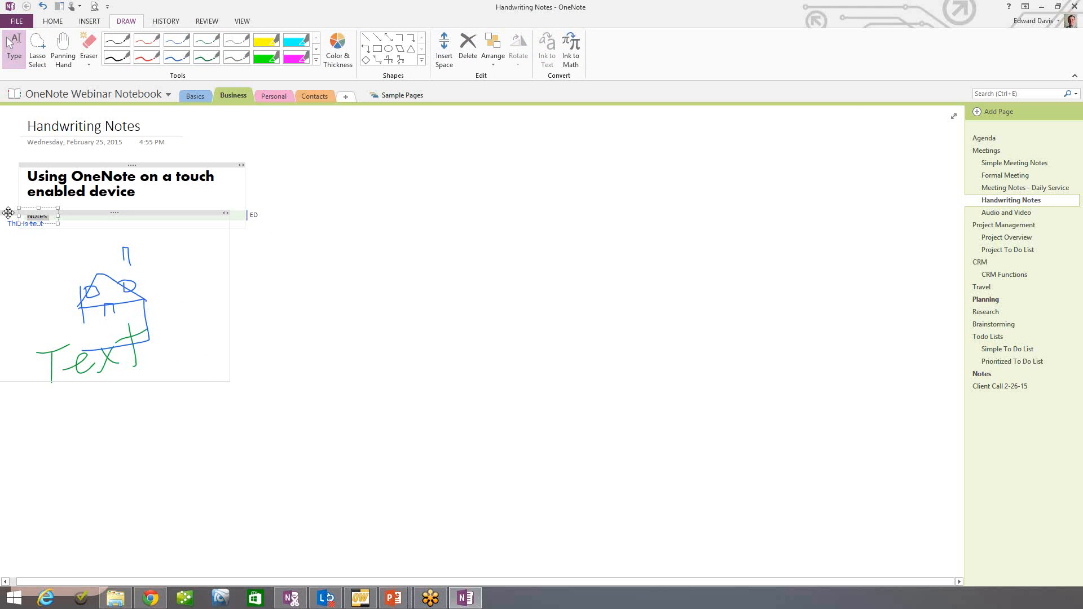
drag(7, 213, 29, 247)
click(40, 272)
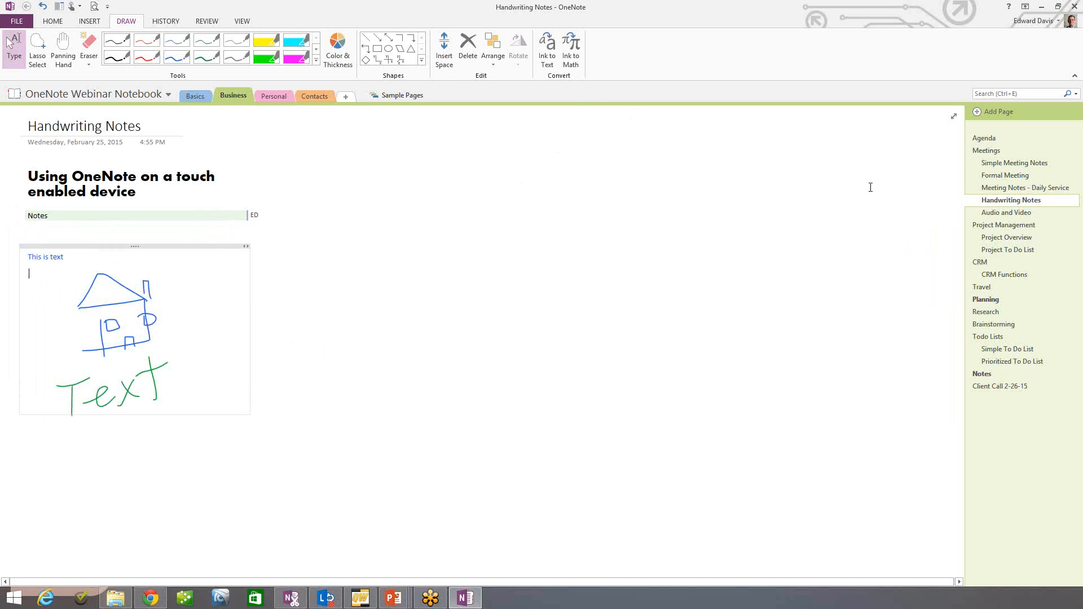
On the Audio and Video page, play the audio recording from the point linked to "Tasks notes", and stop it.
click(1001, 214)
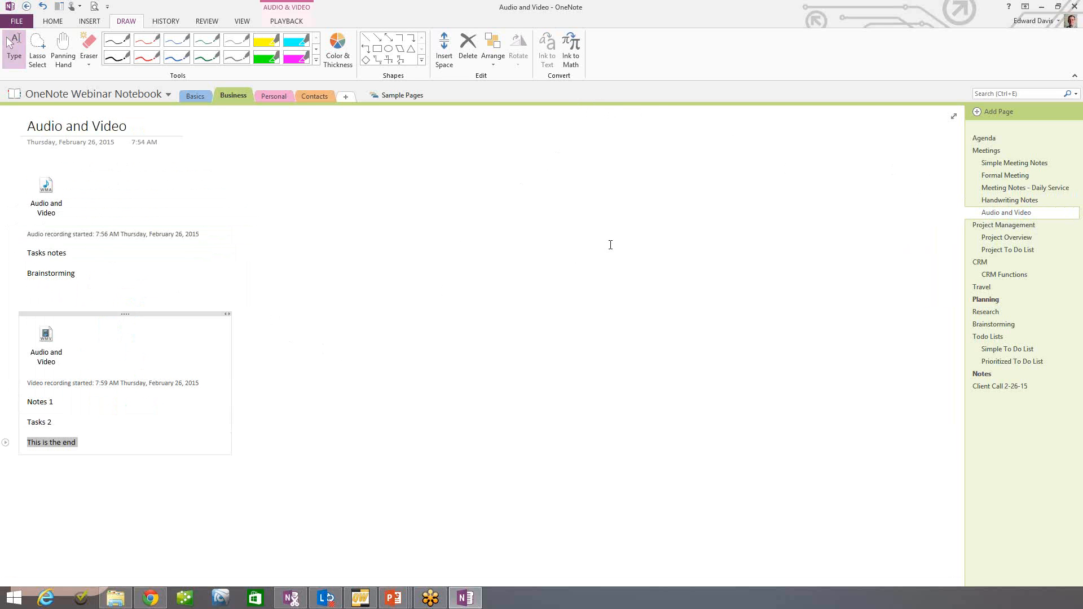
double_click(46, 188)
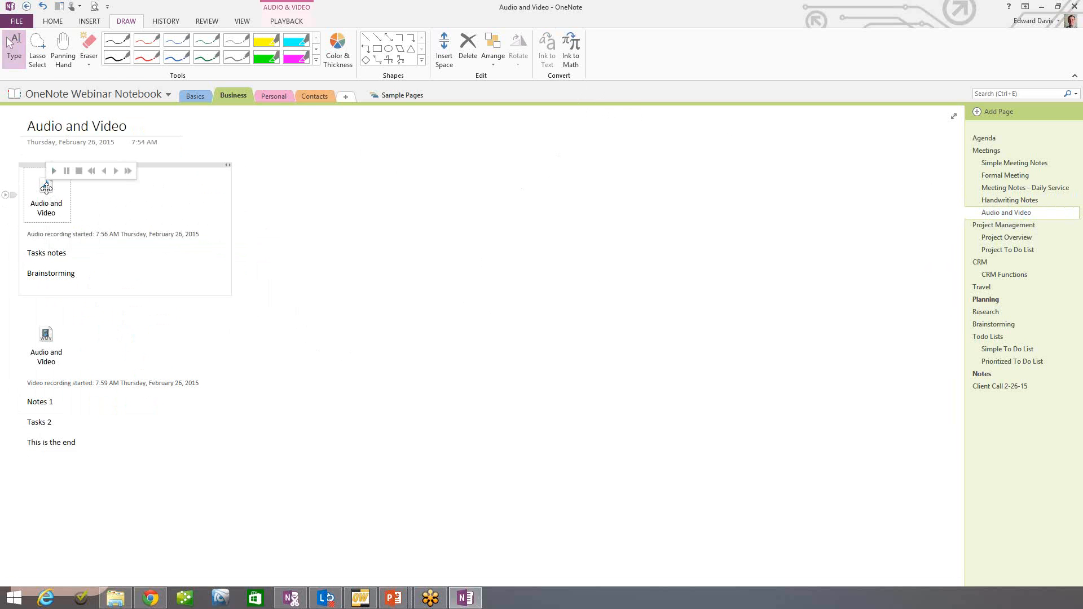
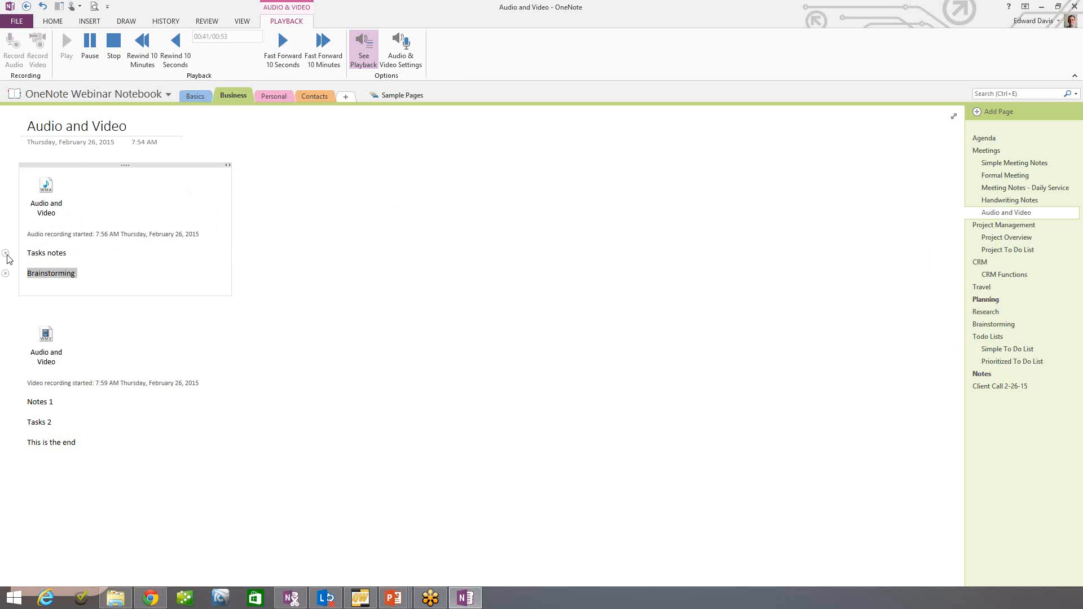
click(6, 254)
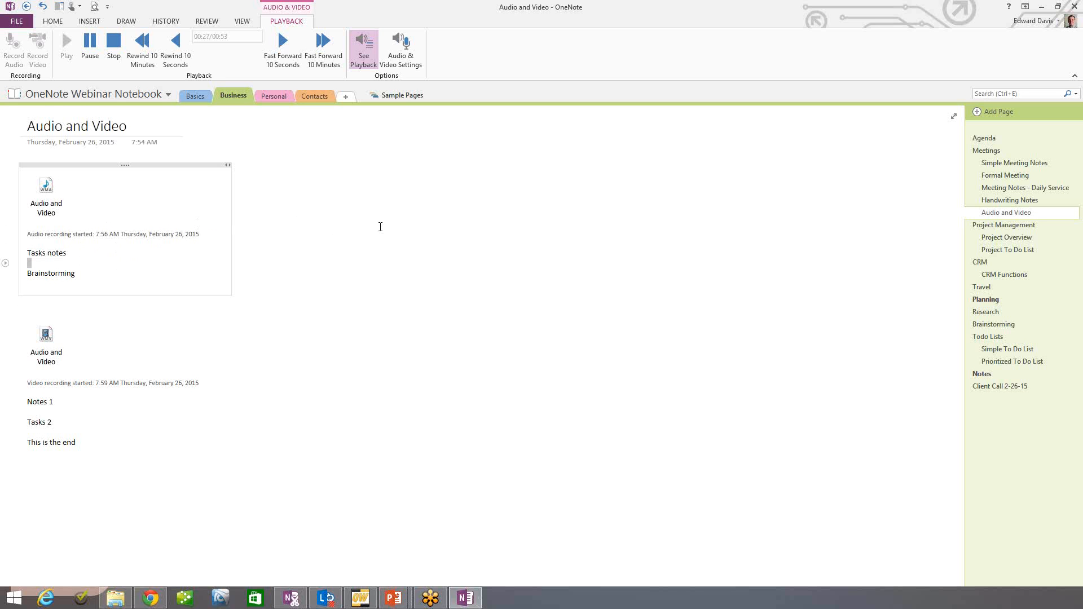
click(118, 51)
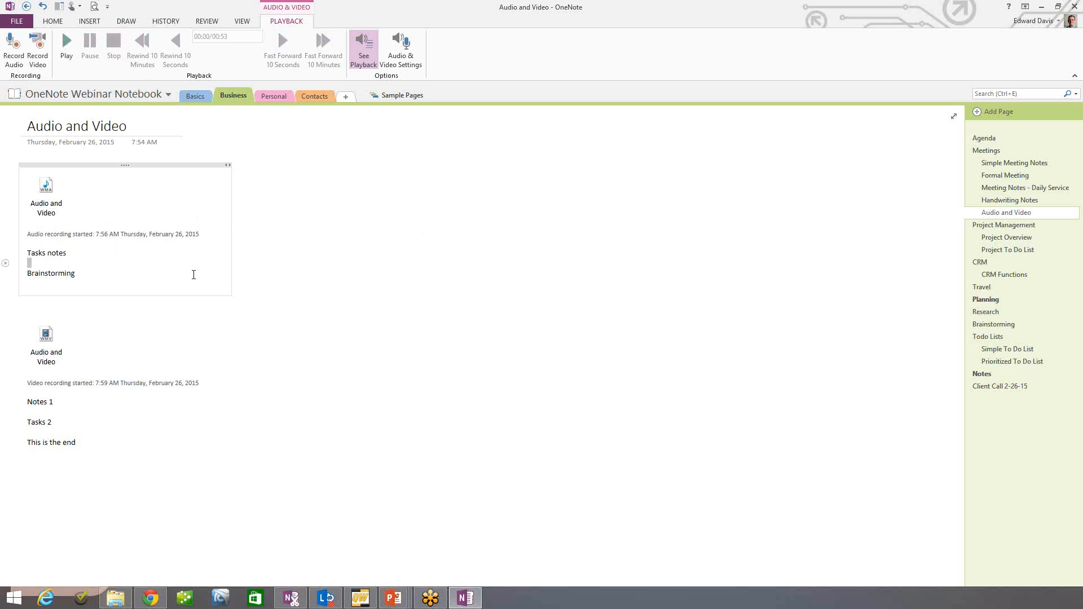
Play the video recording, jump to the point linked to "Tasks 2", and close the video window.
double_click(48, 339)
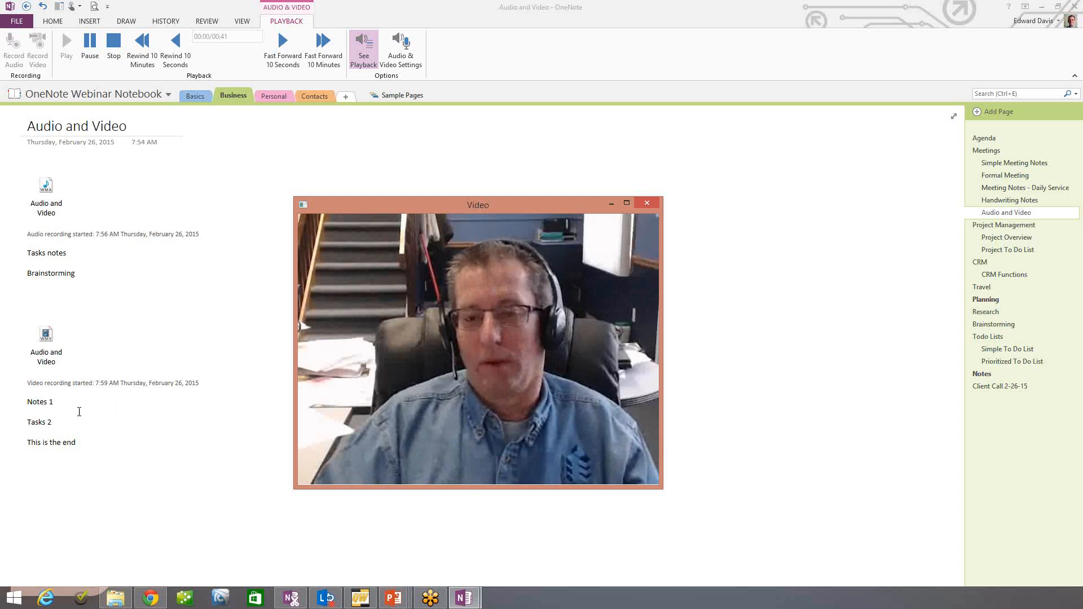
click(46, 402)
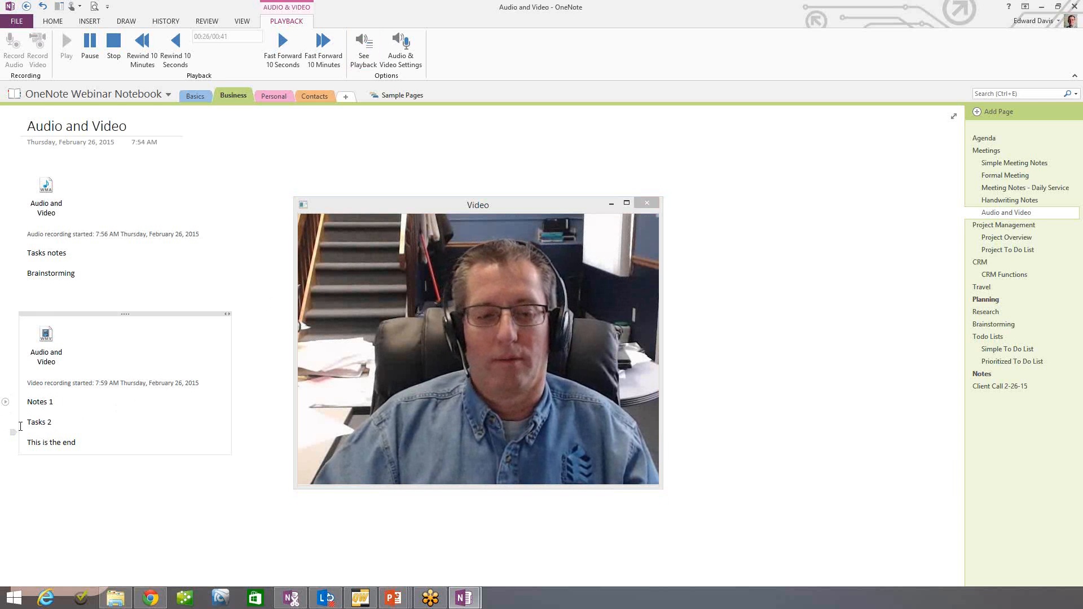
click(28, 422)
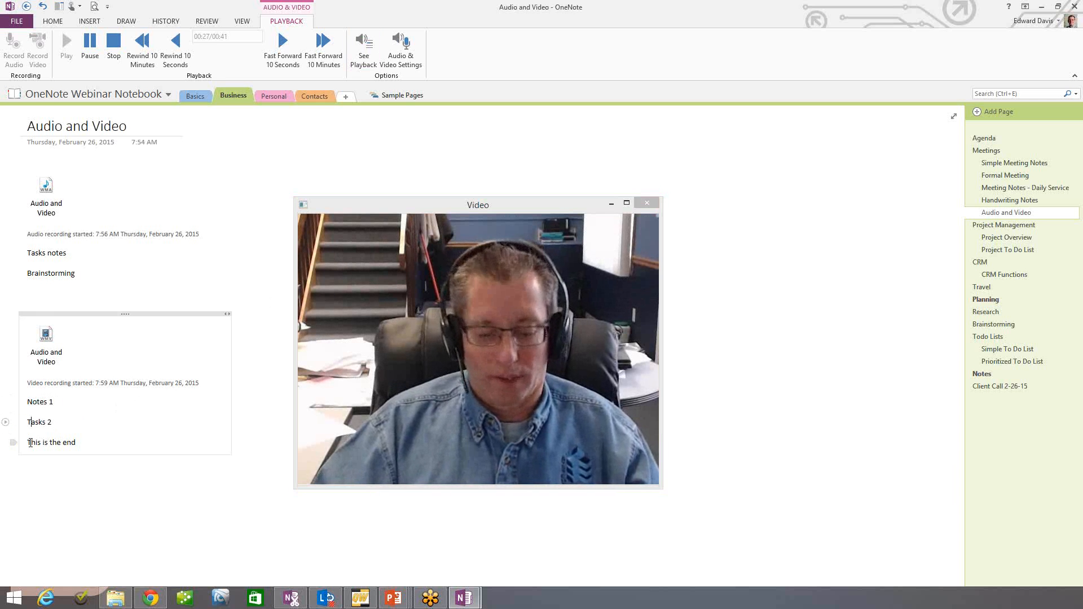
click(5, 423)
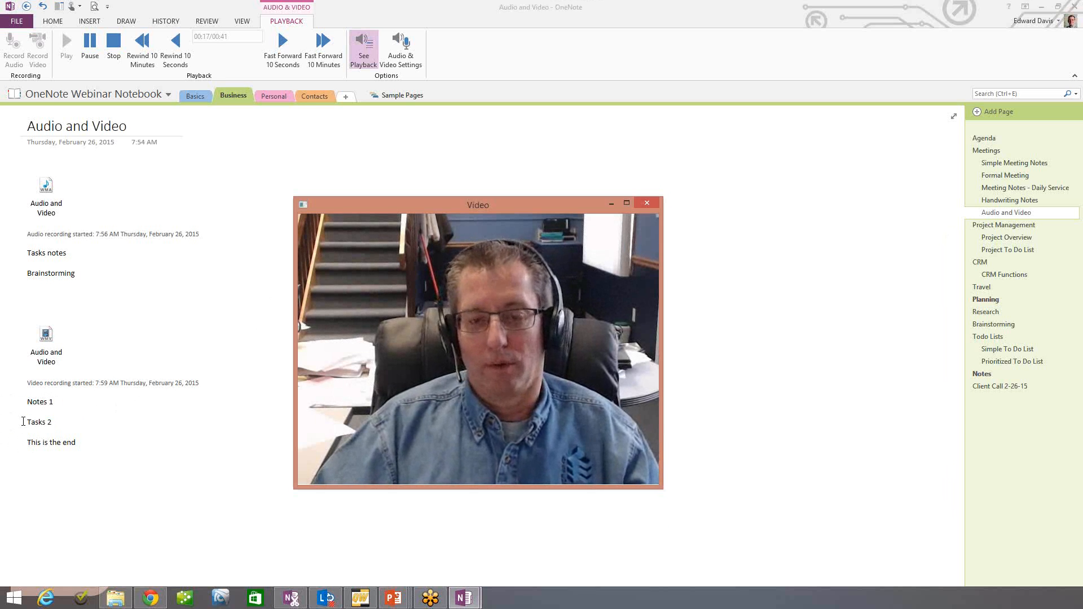
click(648, 204)
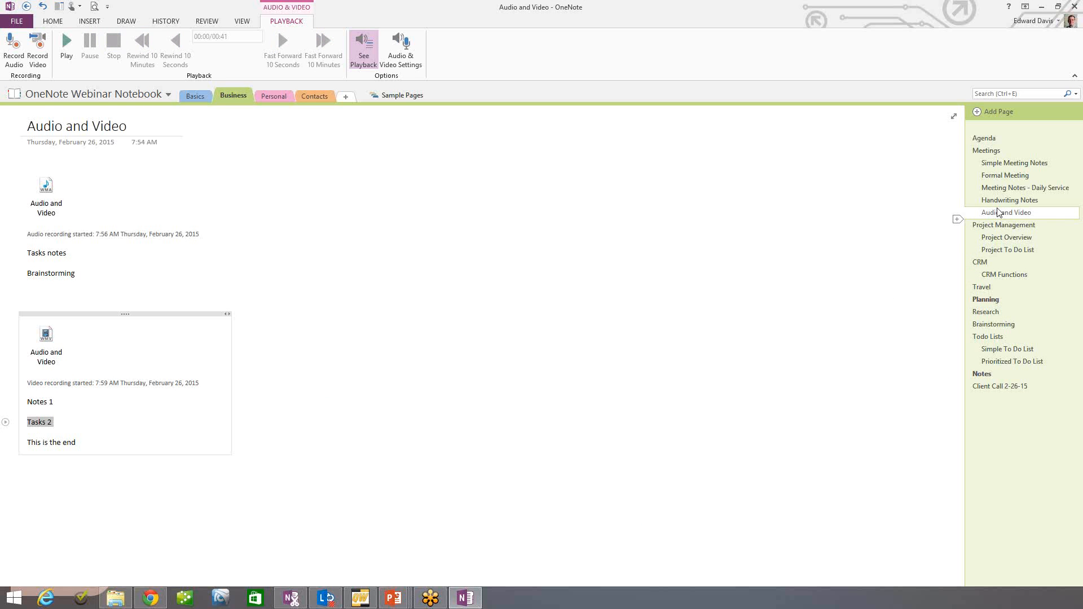
Review the Project Overview and Project To Do List template pages under Project Management.
click(1001, 226)
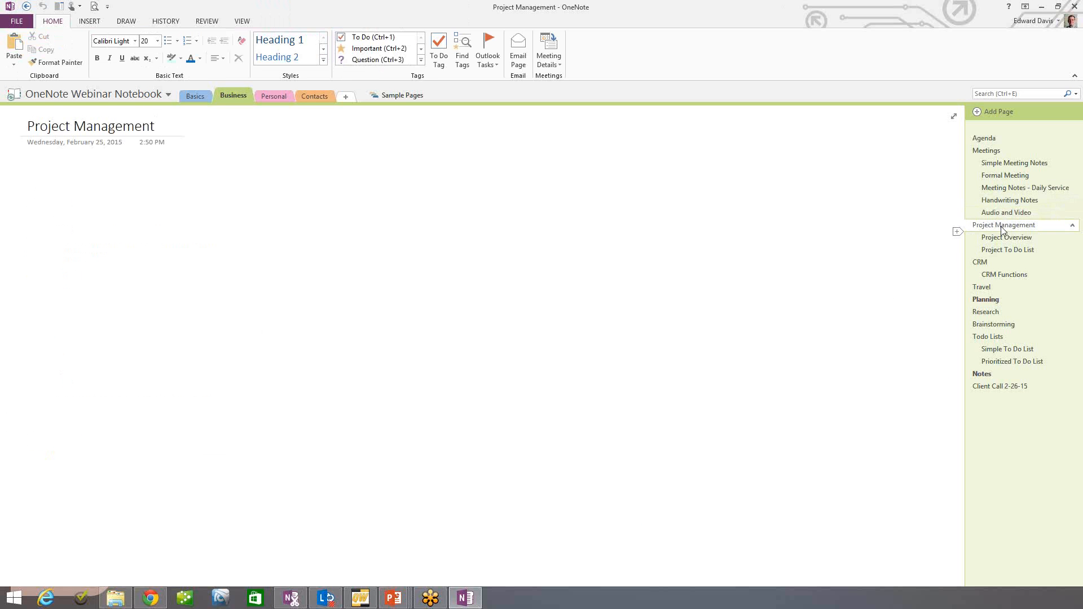
click(1014, 238)
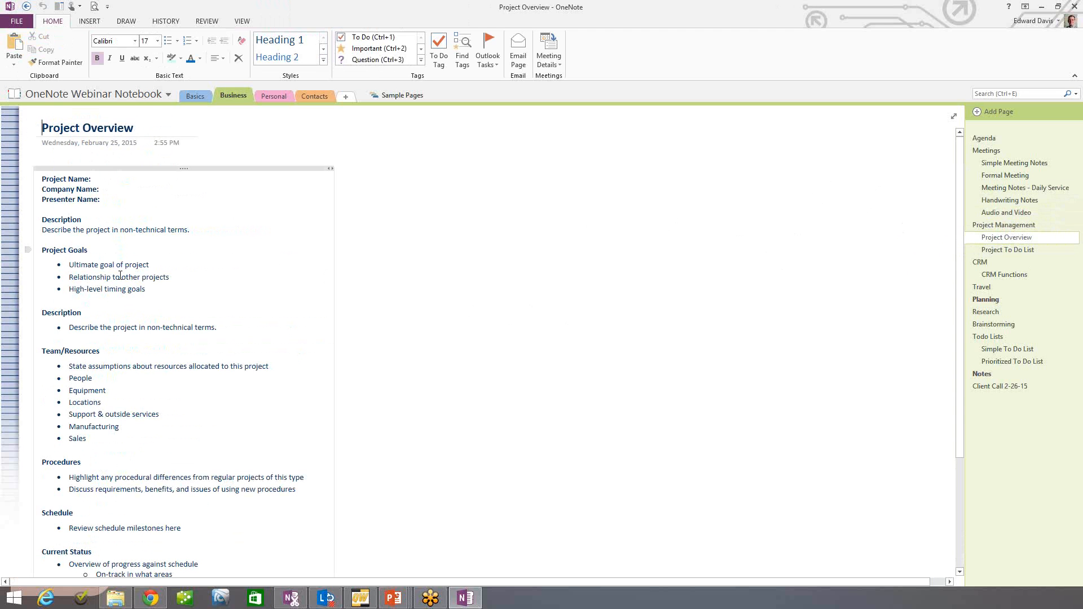
scroll(189, 296, down, 5)
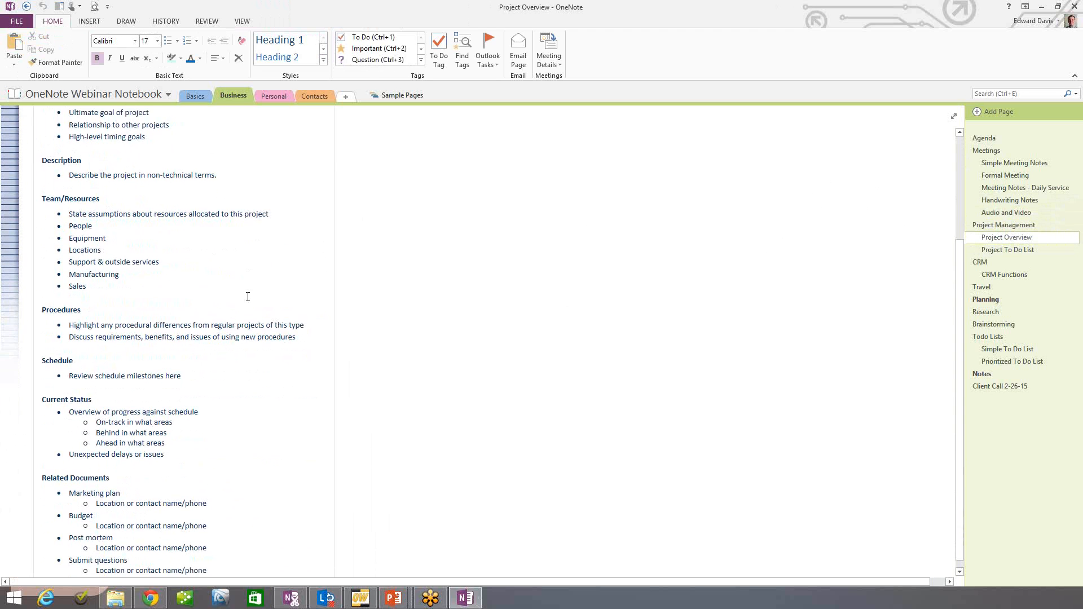
scroll(376, 303, up, 5)
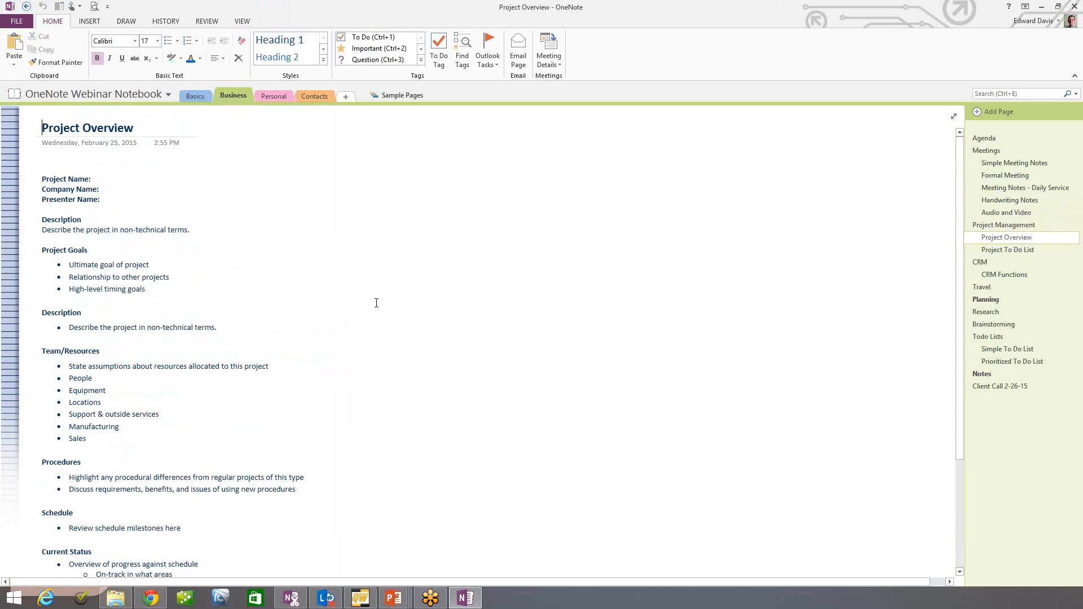
click(1014, 250)
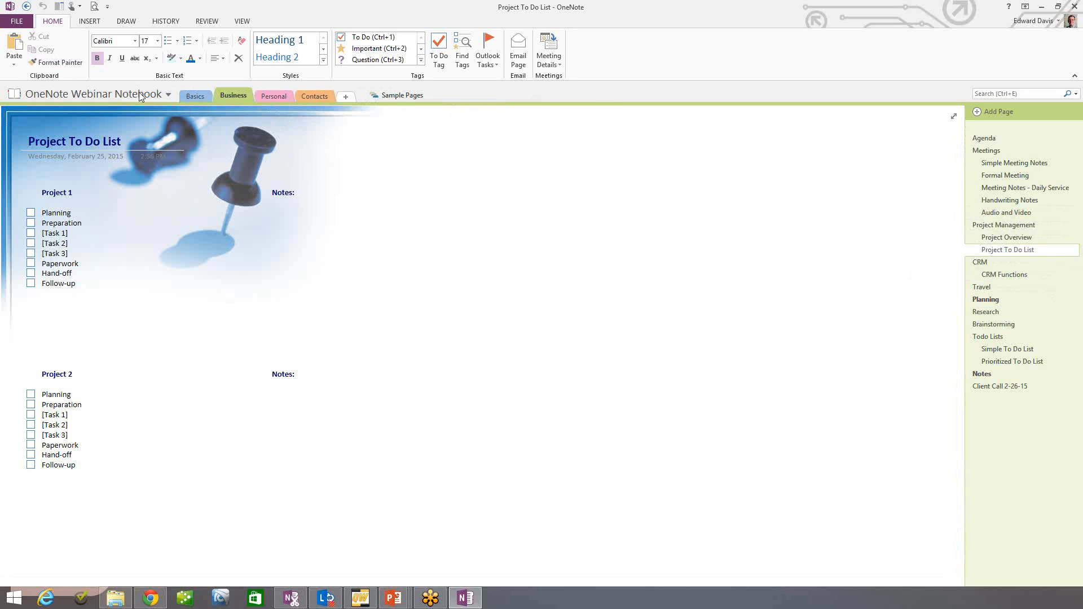
click(237, 93)
From the CRM Functions page, follow the example link to a section and open the Client 2 page there.
click(1007, 277)
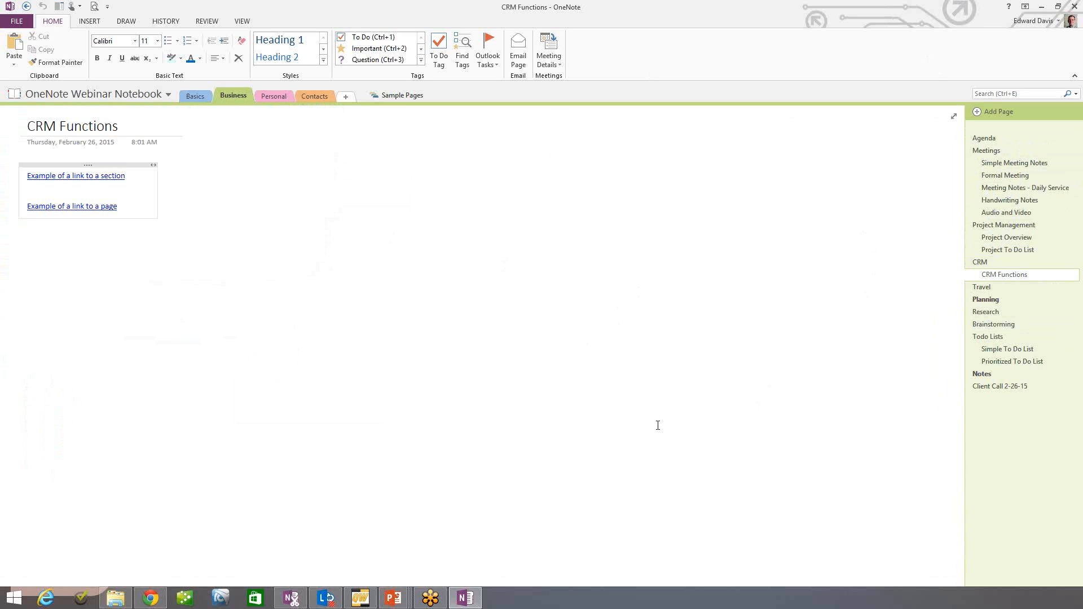
click(980, 263)
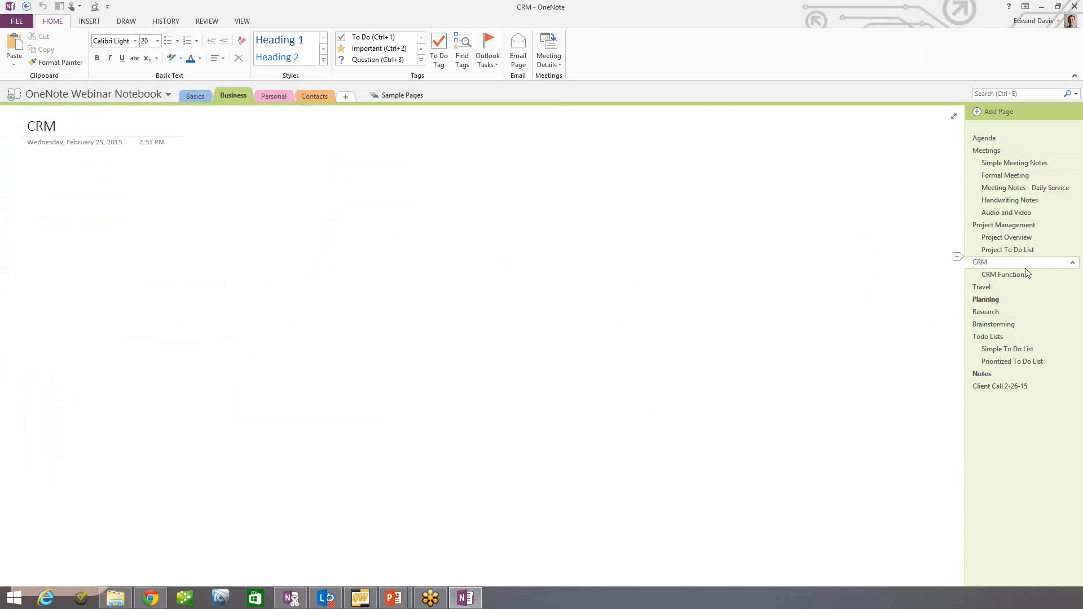
click(1009, 276)
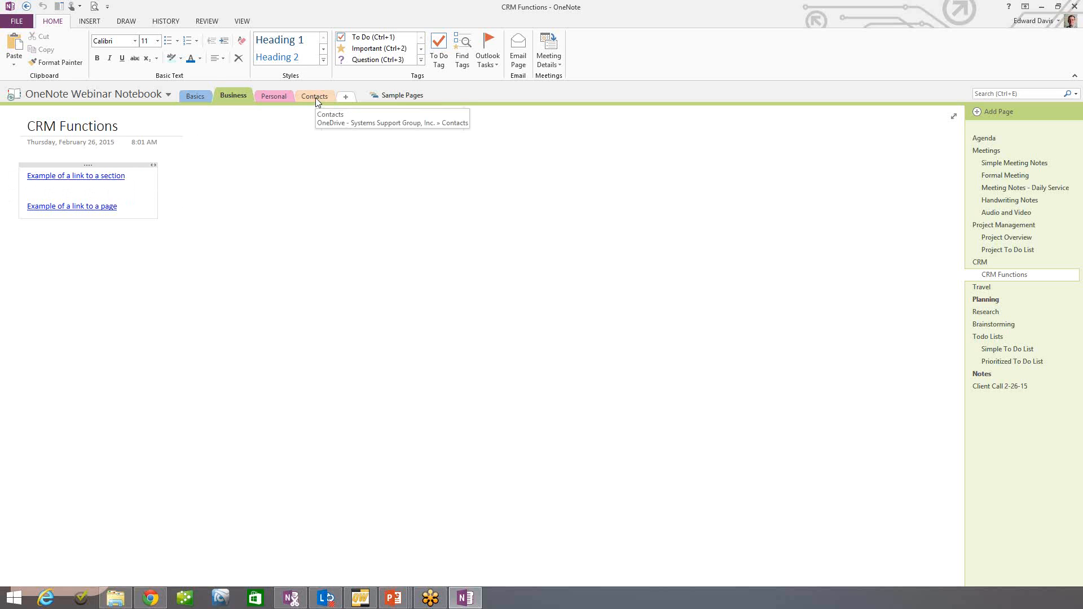
click(89, 176)
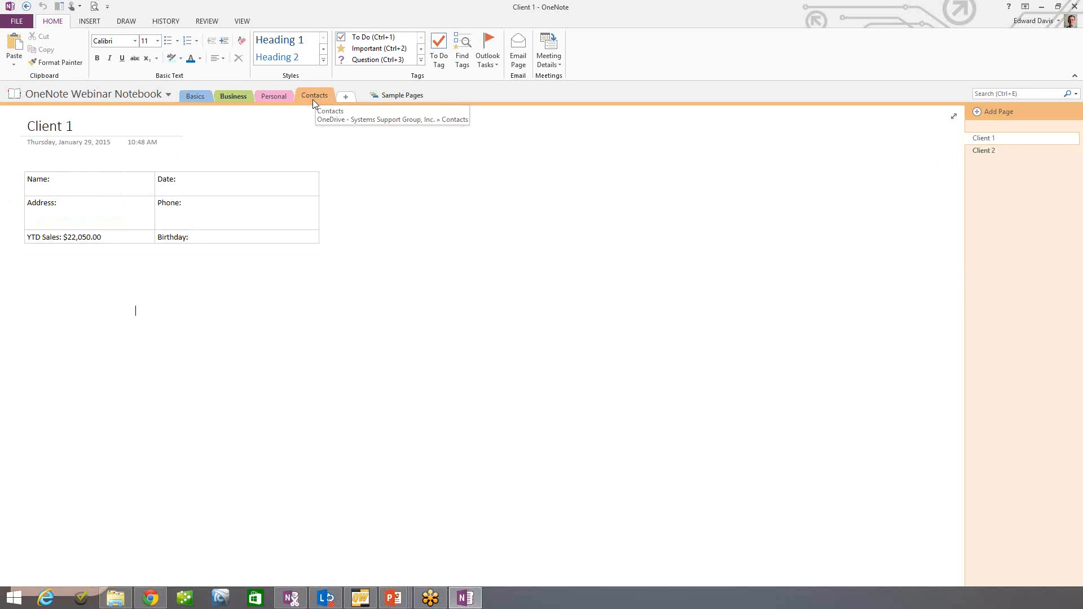
click(986, 151)
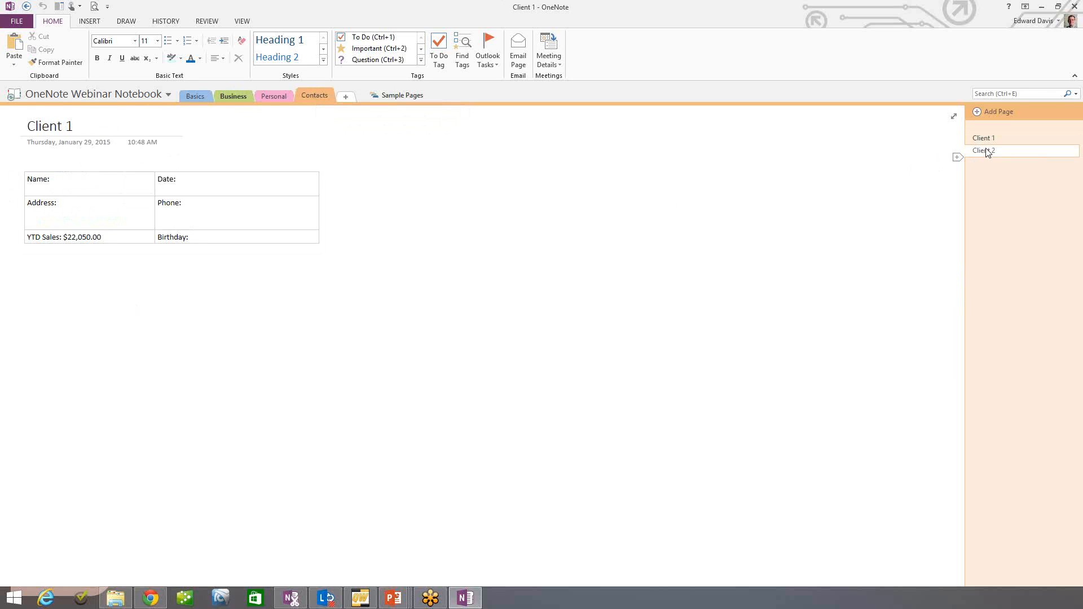
Copy the contact information table from the Client 1 page and paste it onto the Client 2 page.
click(988, 141)
click(989, 150)
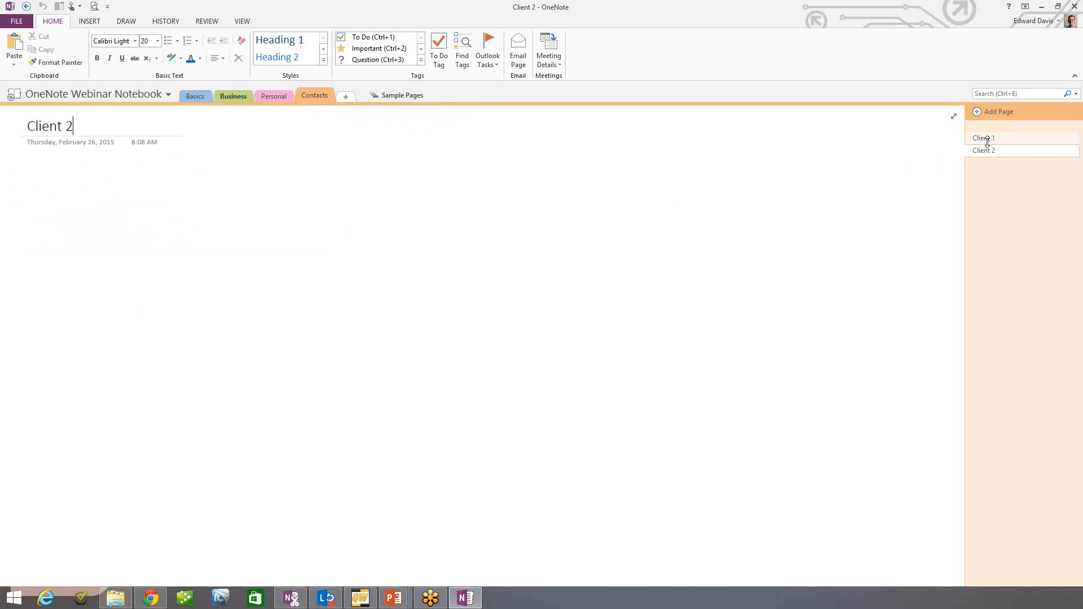
click(989, 142)
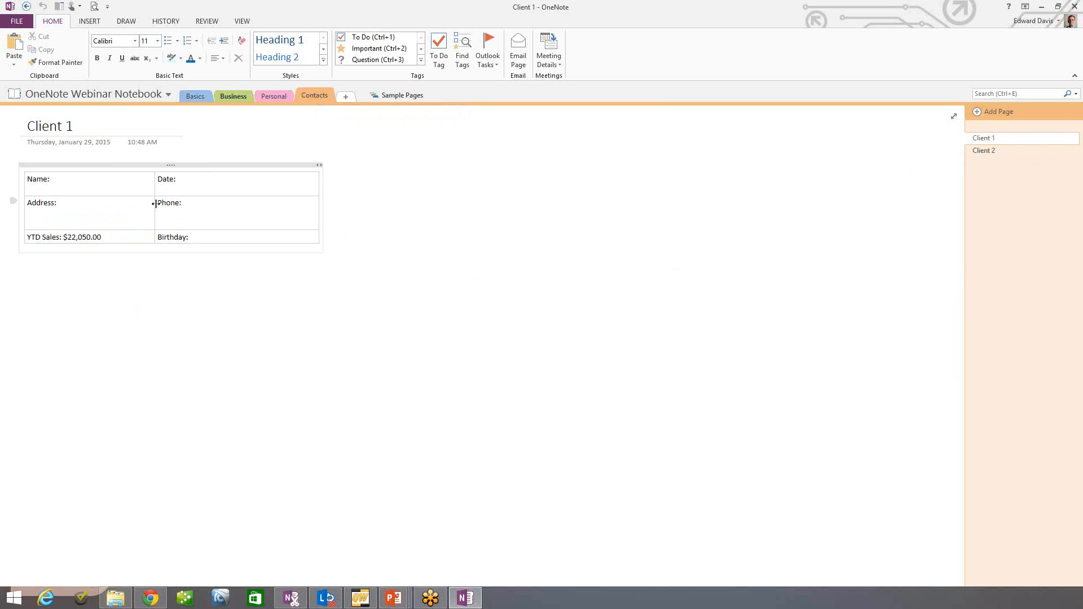
right_click(147, 164)
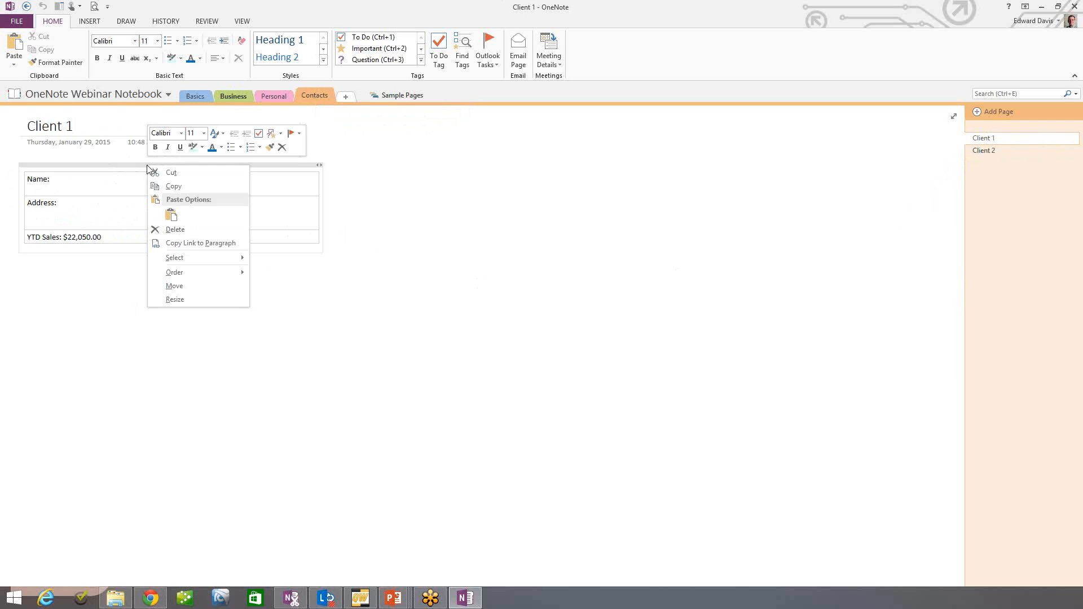
click(174, 187)
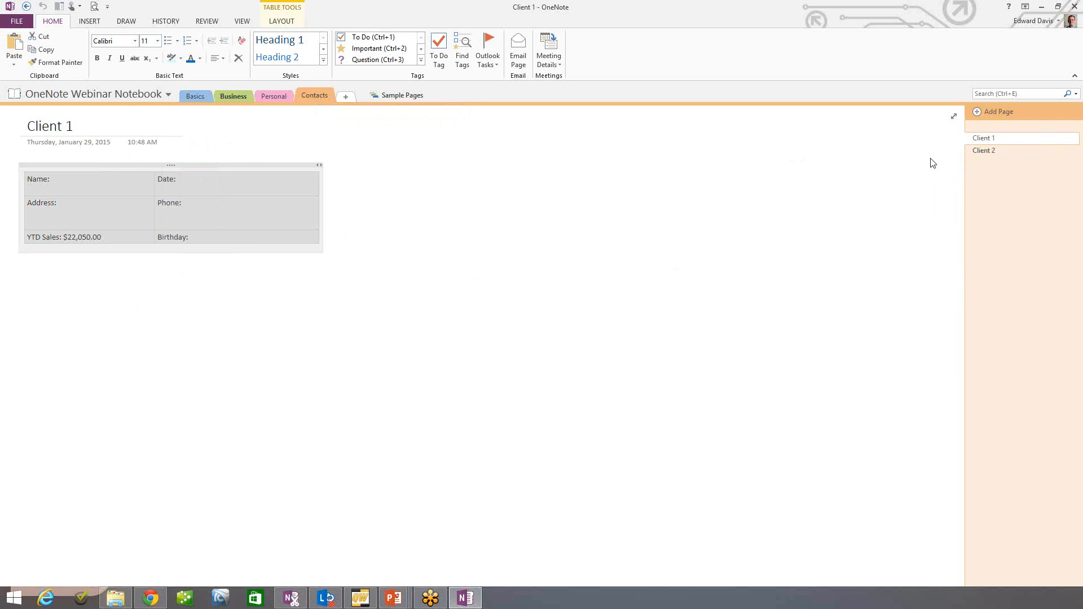
click(988, 151)
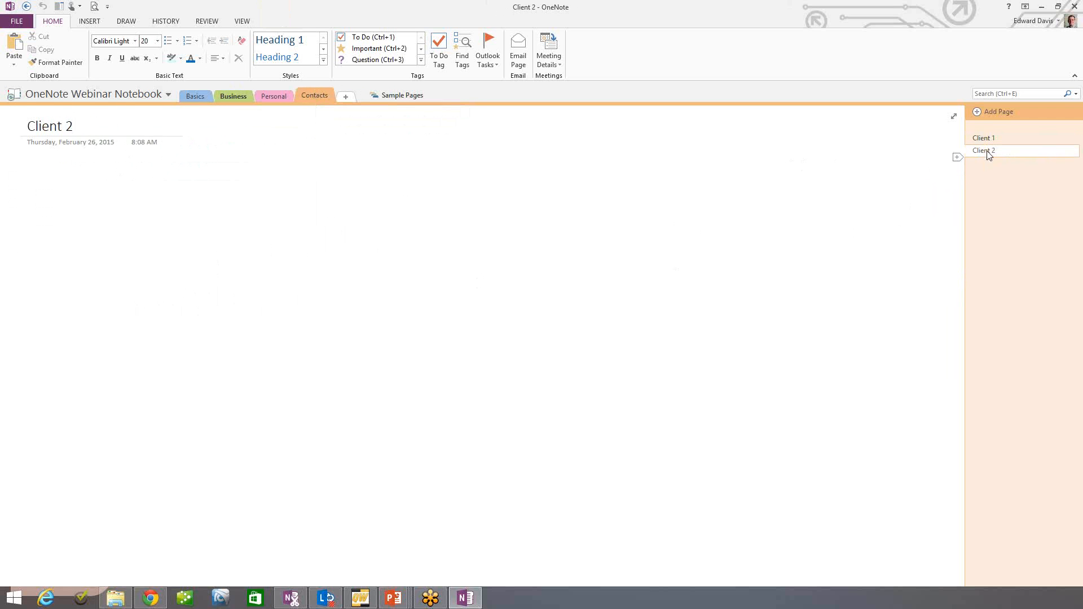
right_click(63, 197)
click(85, 246)
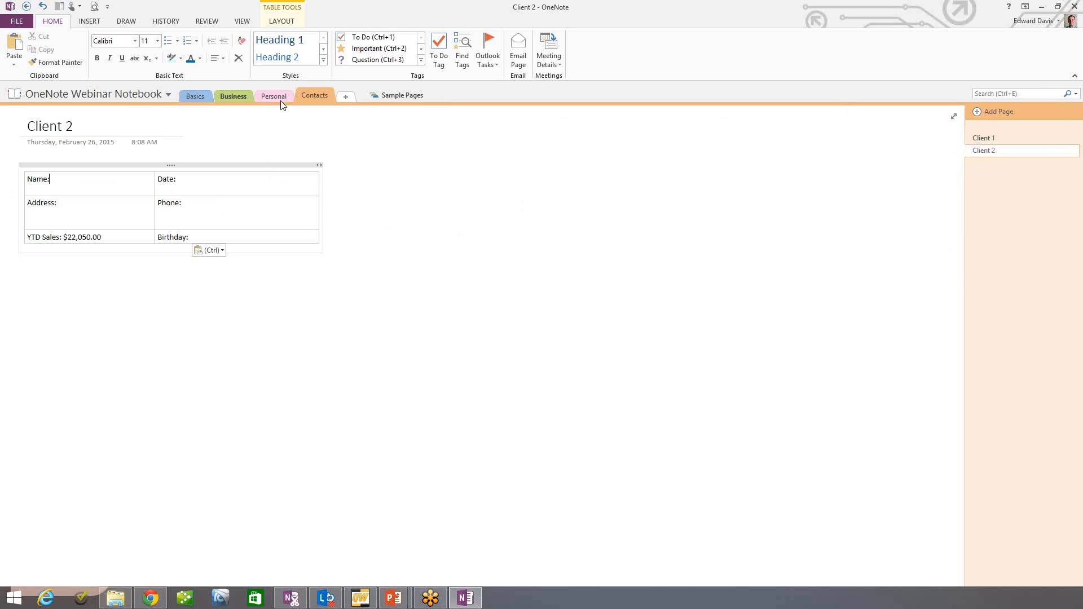
From the Business section's CRM Functions page, follow the example link to a page, and return to CRM Functions.
click(236, 95)
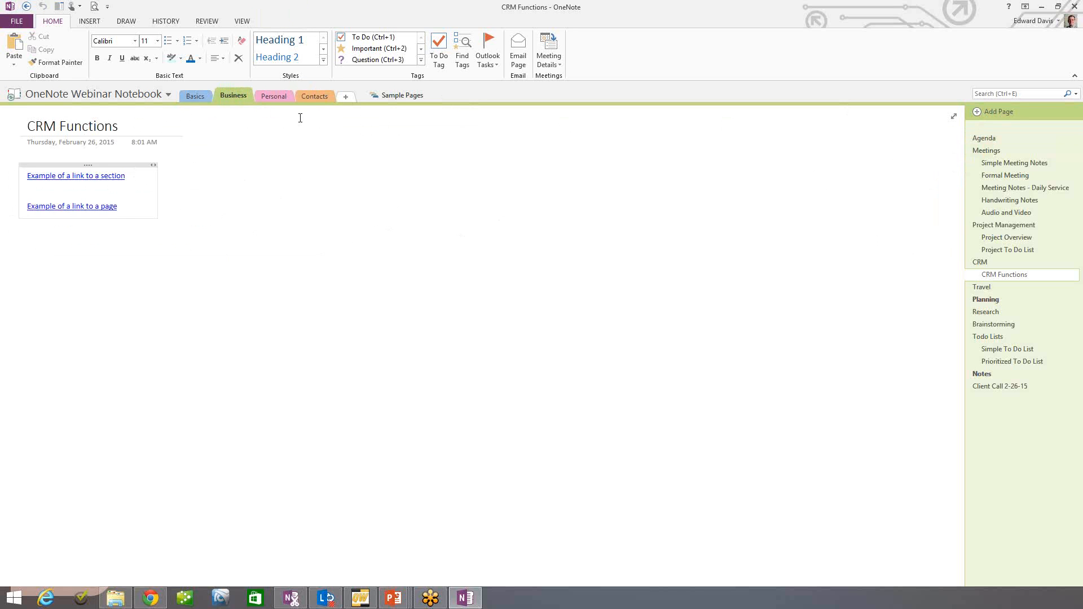
click(103, 207)
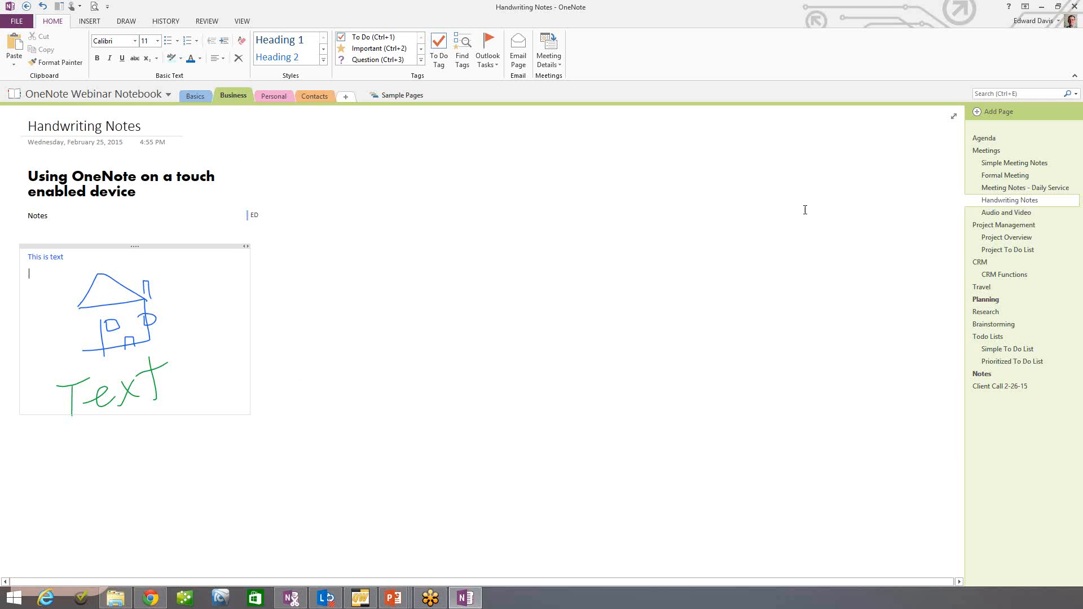
click(1020, 276)
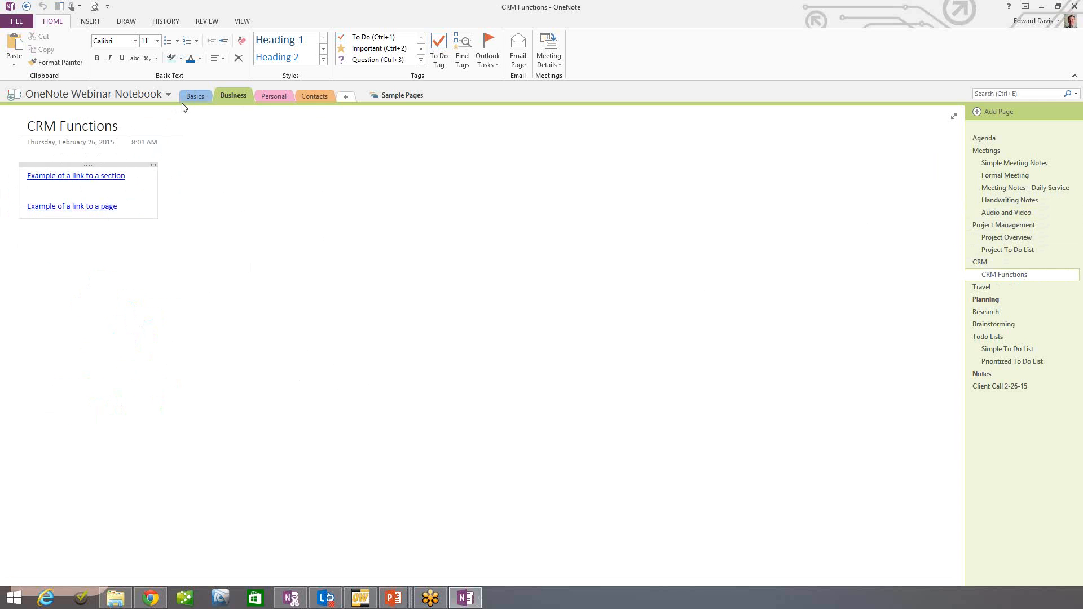
Create a new section named "Index" in the notebook and move it ahead of the Basics section.
click(345, 96)
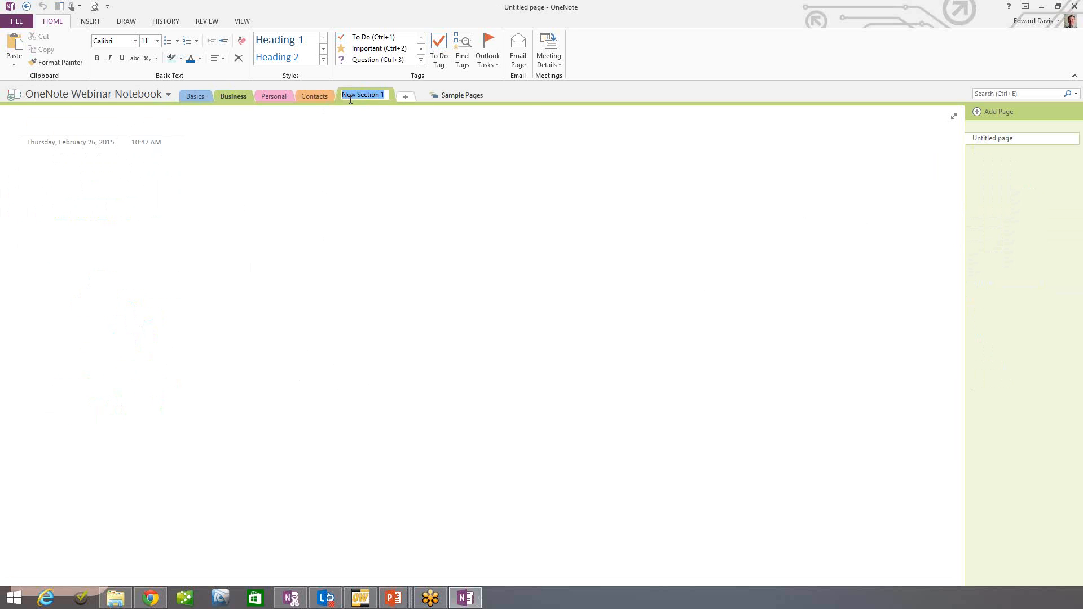
key(Return)
drag(385, 93, 330, 96)
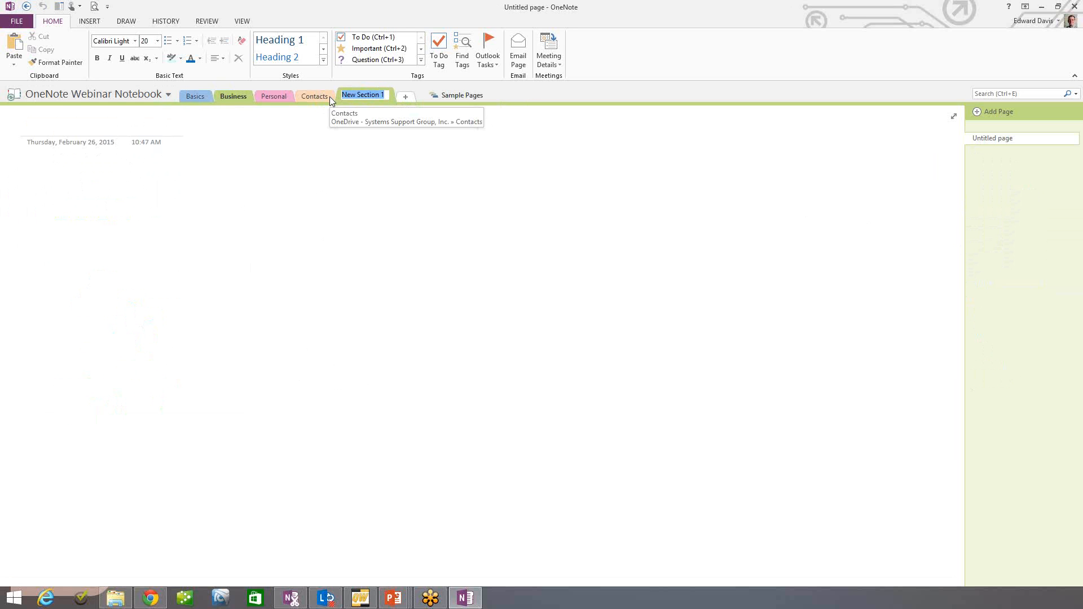
text(Index)
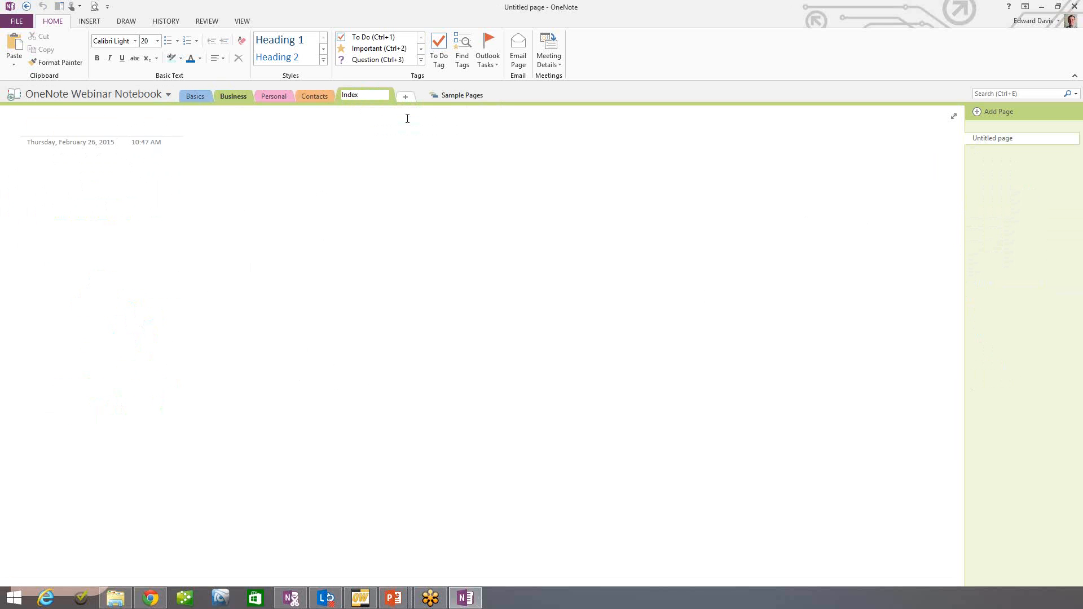
key(Return)
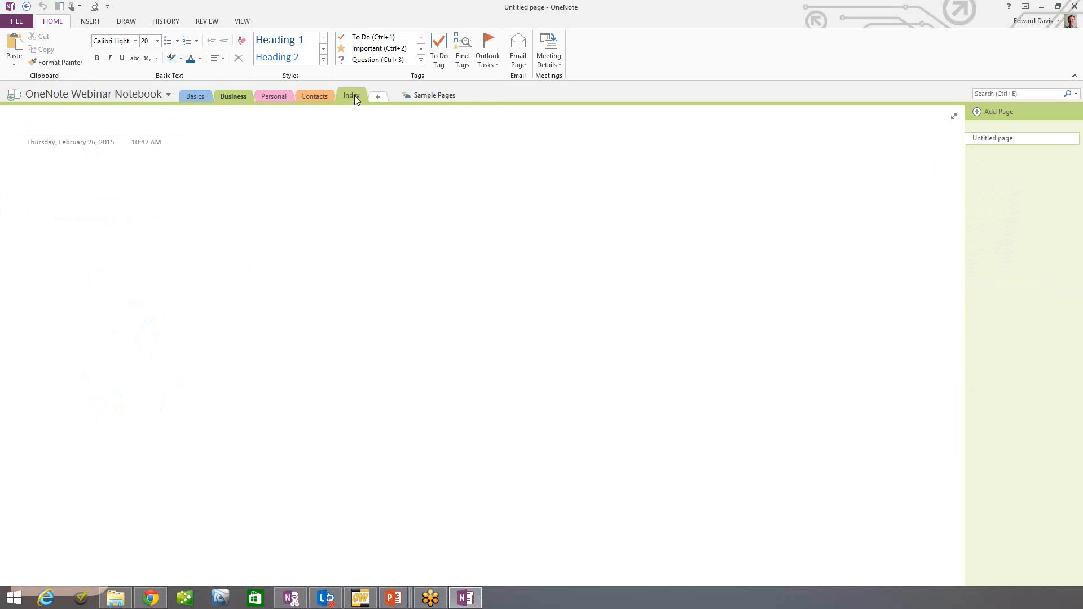
drag(355, 96, 182, 99)
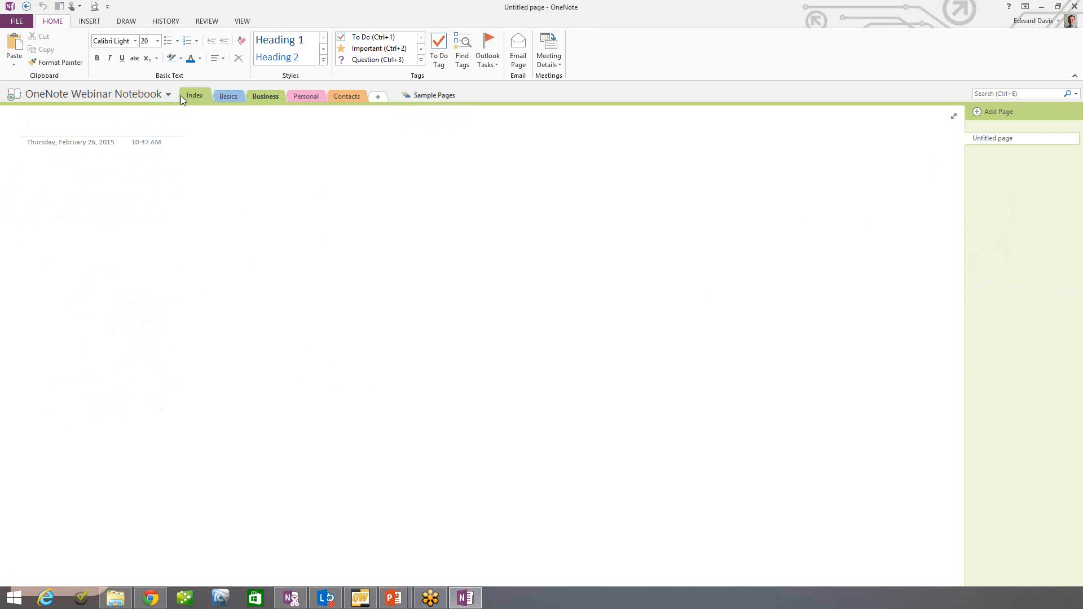
Title the untitled page in the Index section "Index" and place the cursor in the page body.
click(99, 123)
text(Index)
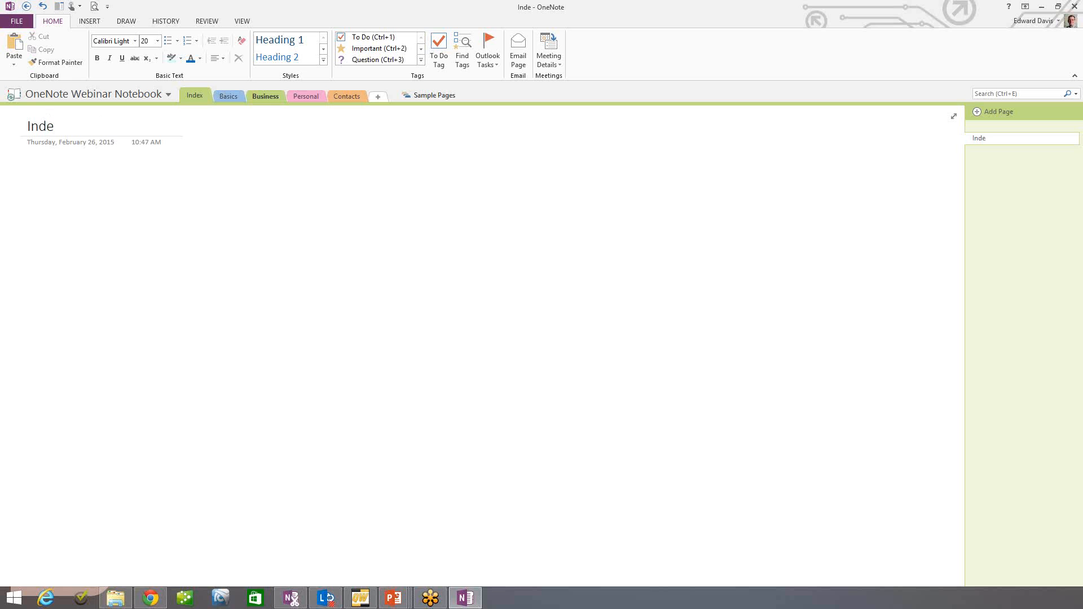
click(44, 182)
Return to the Business section, view the Travel page, and open the Planning page.
click(267, 97)
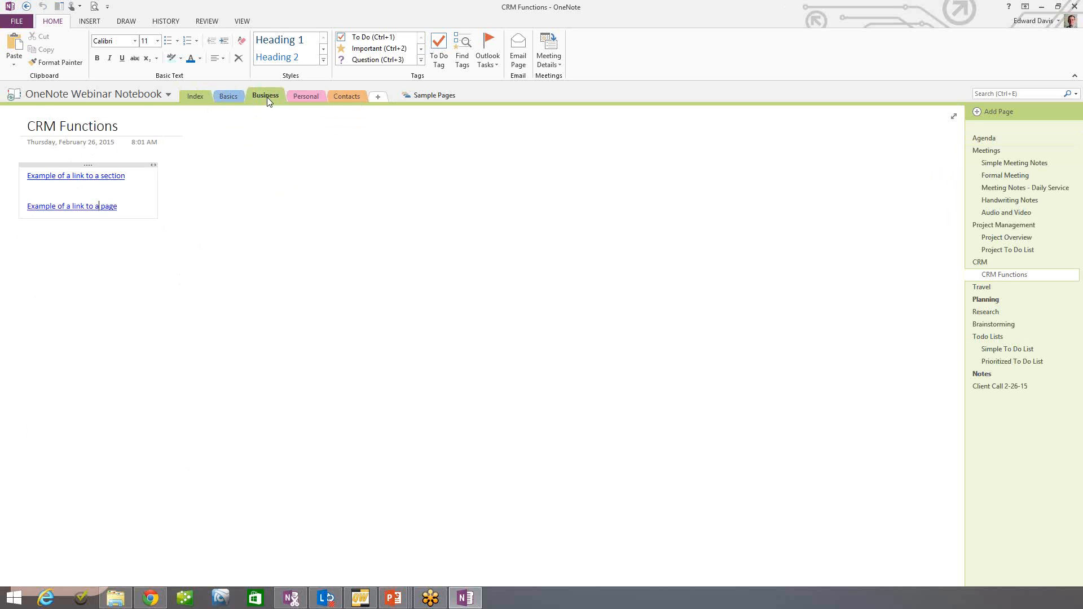
click(982, 288)
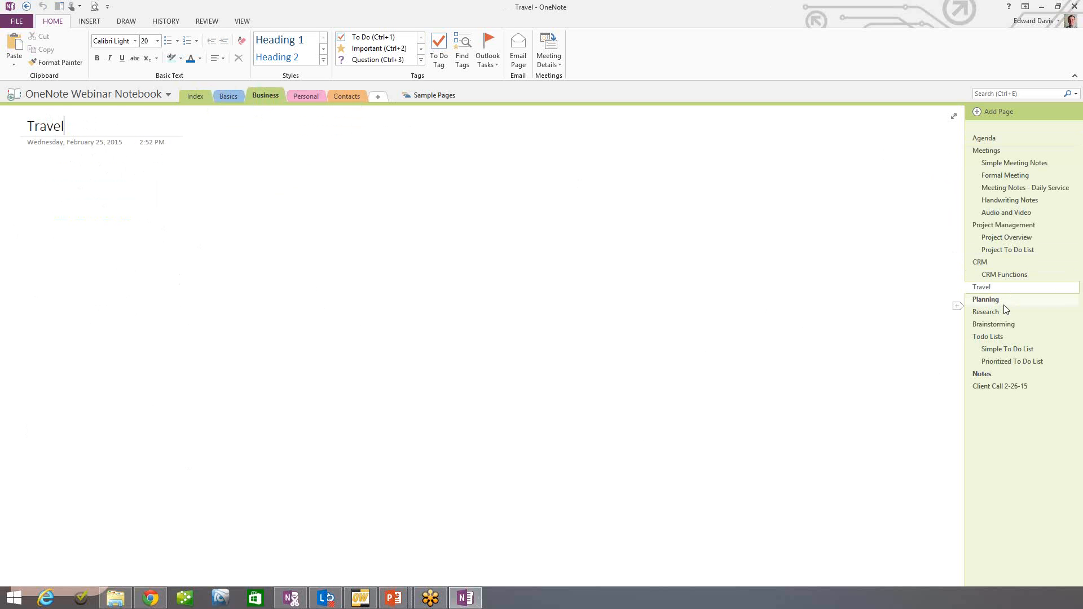
click(995, 303)
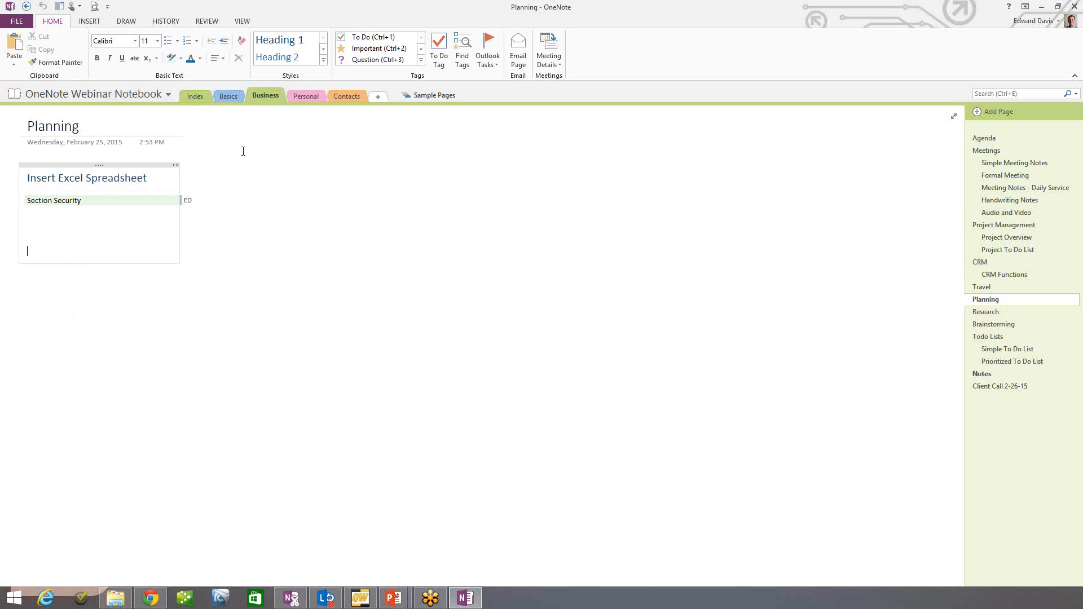
Insert a 3 by 3 table below "Section Security" on the Planning page and enter "Lkj" in its first cell.
click(92, 23)
click(39, 44)
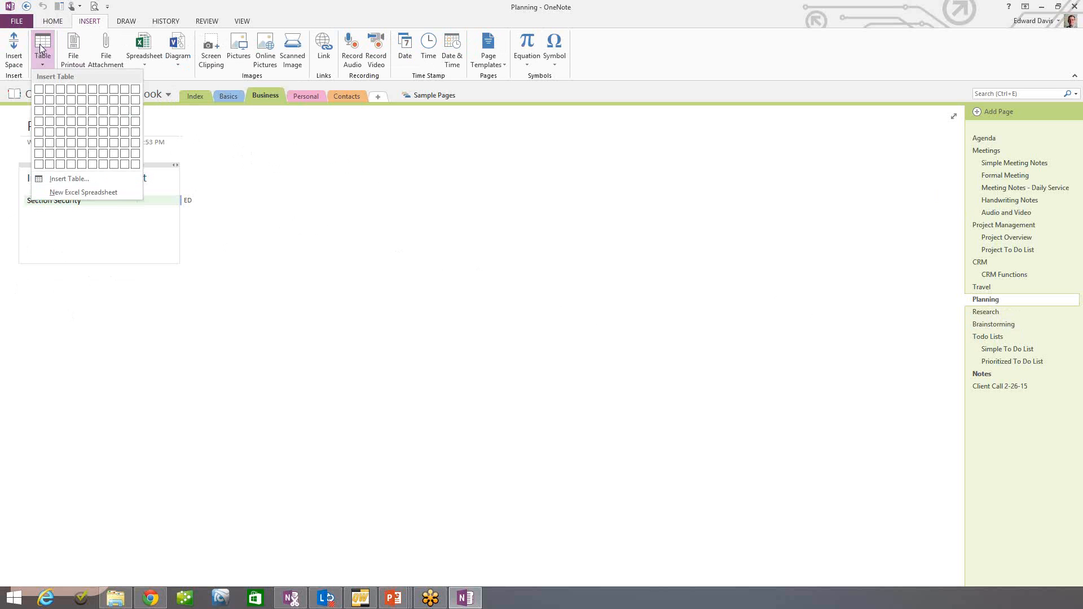
click(60, 111)
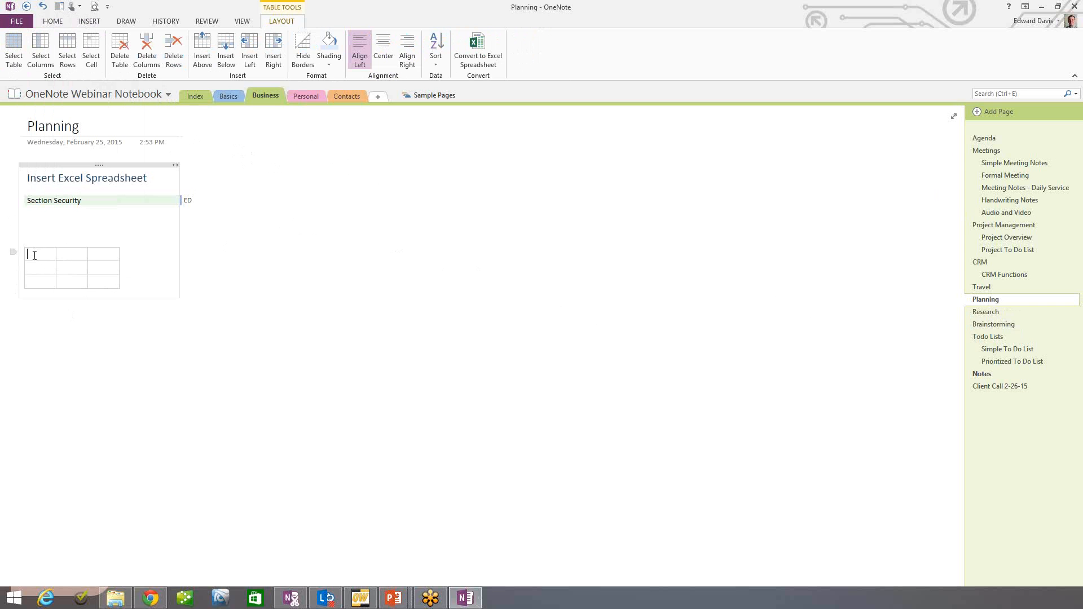
text(Lkj)
click(244, 270)
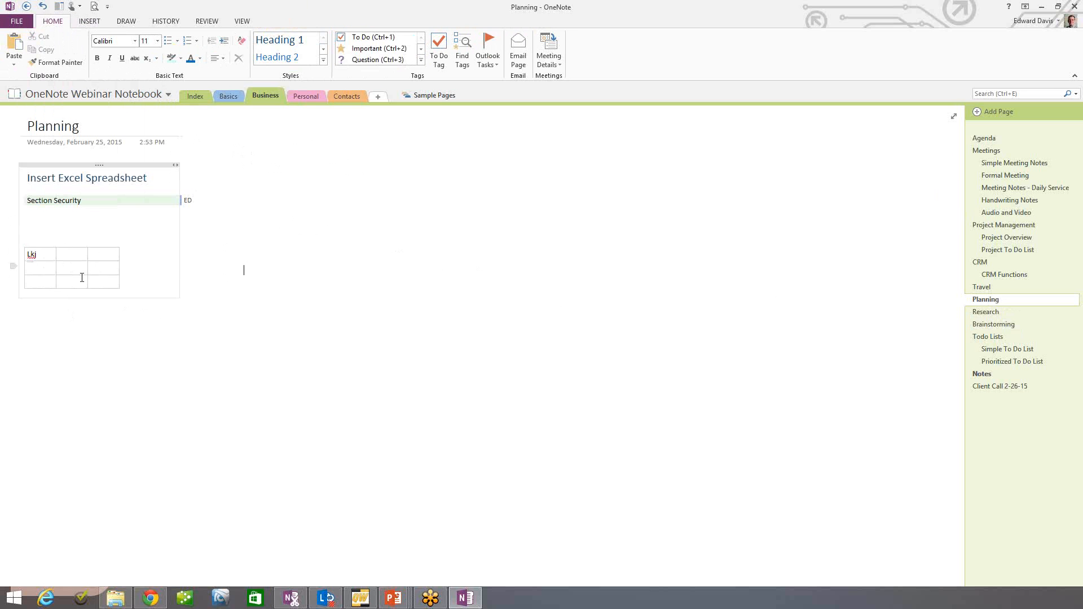
Delete the entire 3 by 3 table from the Planning page.
click(55, 250)
drag(75, 234, 131, 286)
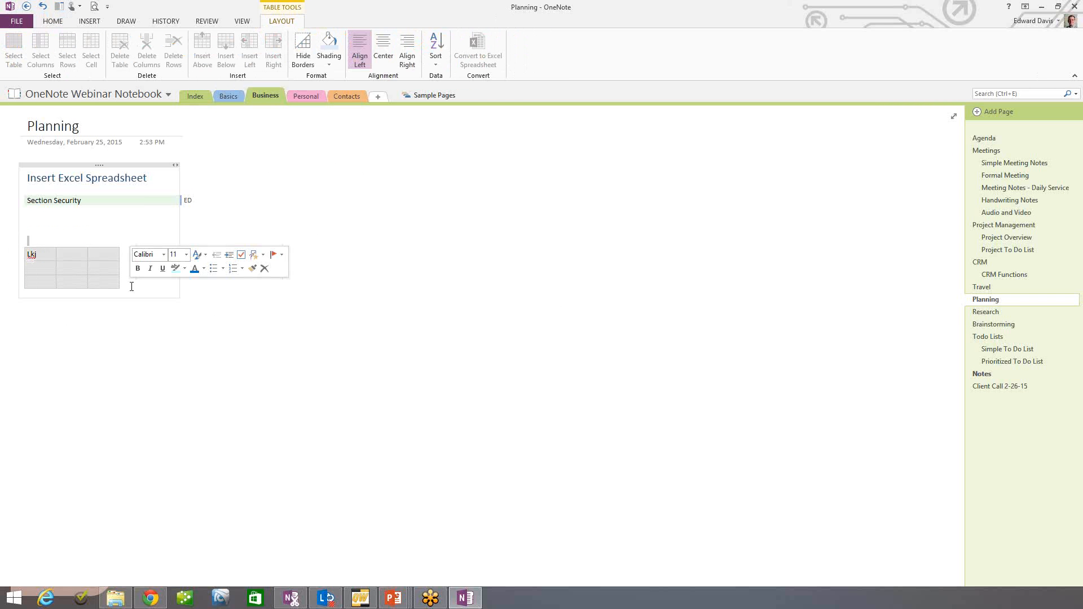
key(Delete)
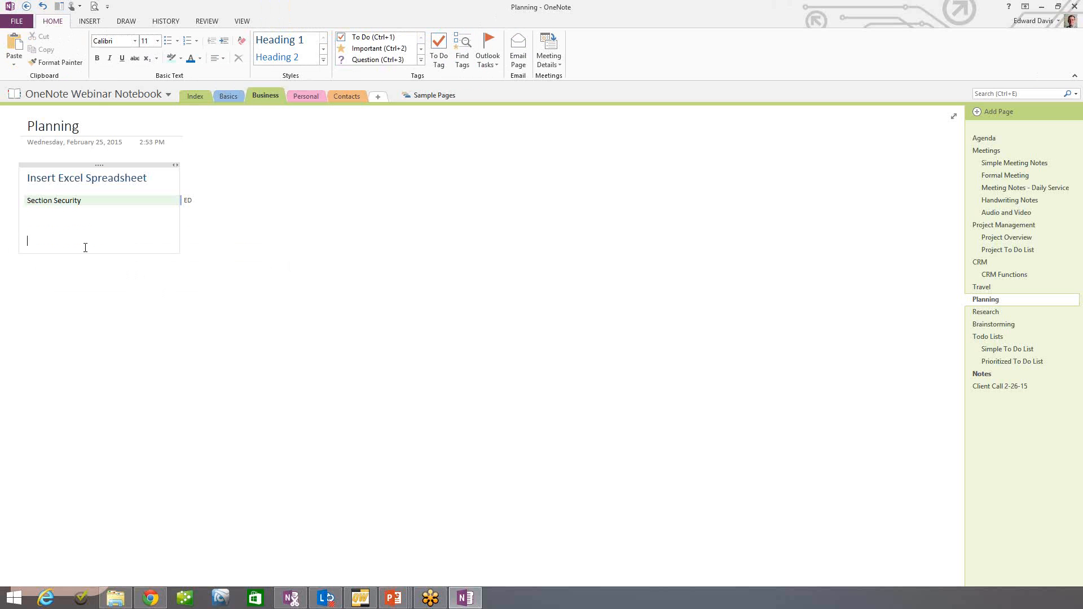
Insert a new Excel spreadsheet below "Section Security" on the Planning page.
click(96, 25)
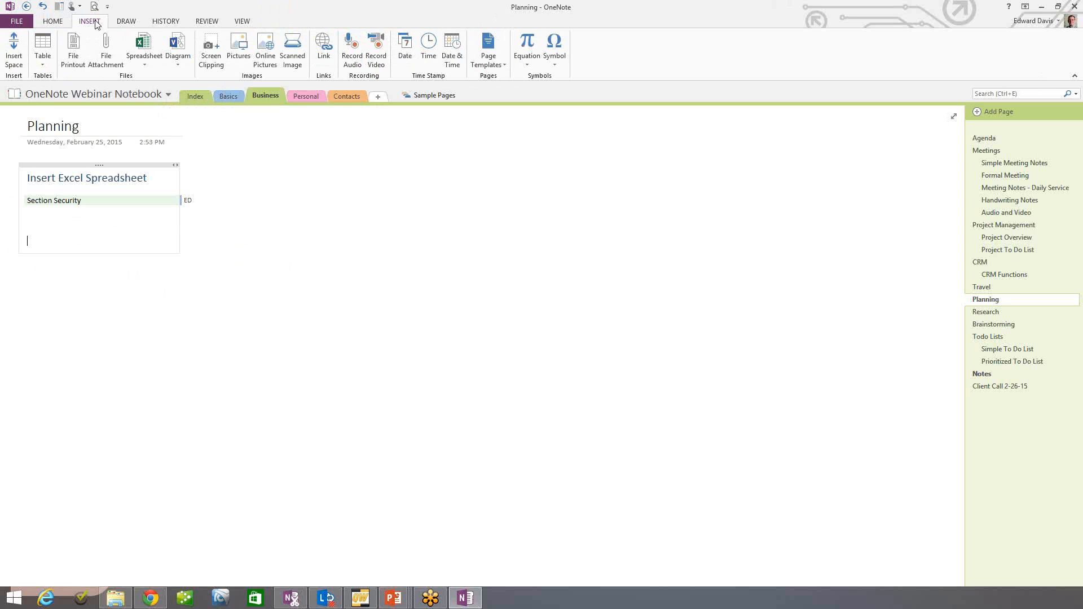
click(144, 47)
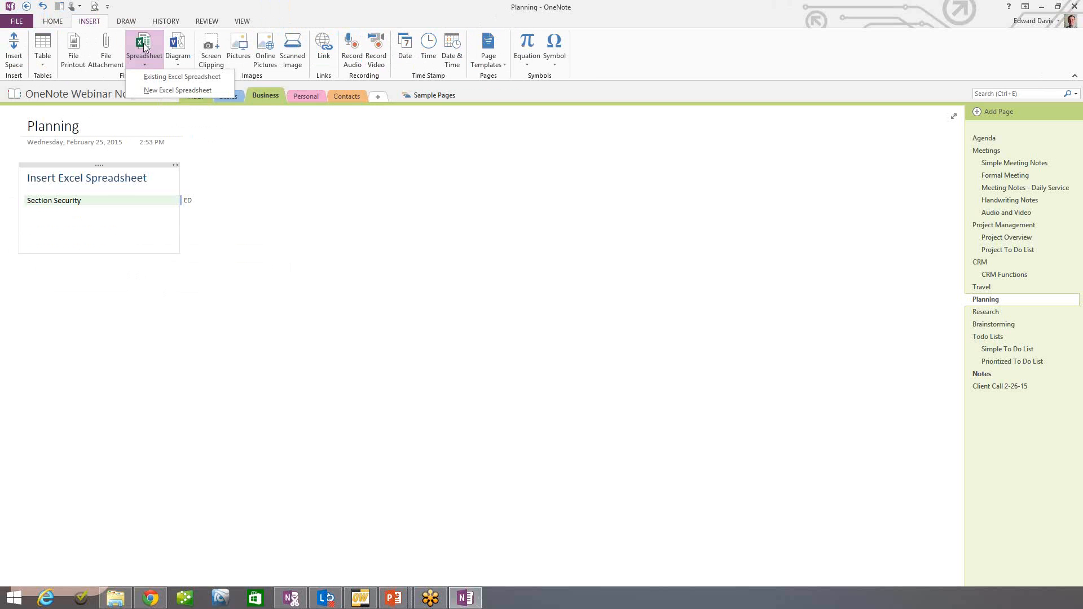
click(171, 90)
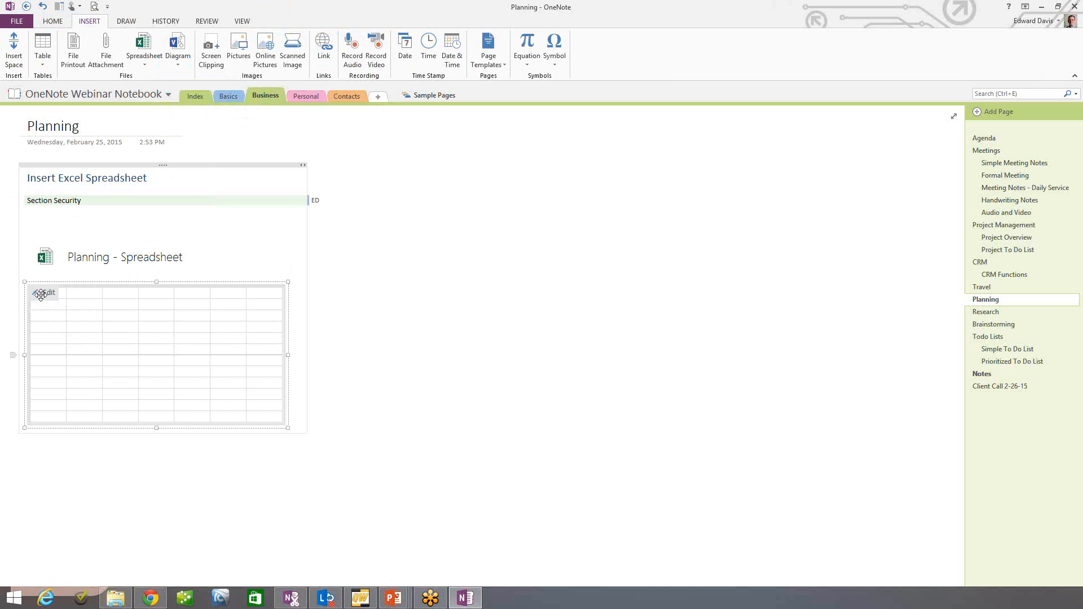
Open the embedded spreadsheet in Excel, enter 56 in D3 and 45 in D4, and close the workbook with the changes kept.
double_click(155, 335)
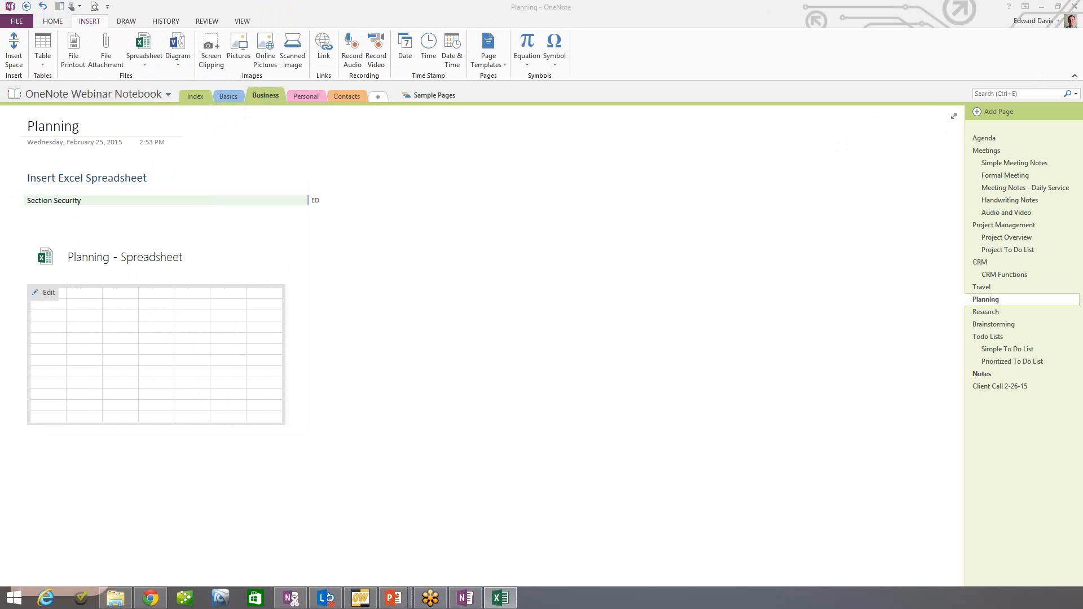
drag(1078, 203, 635, 141)
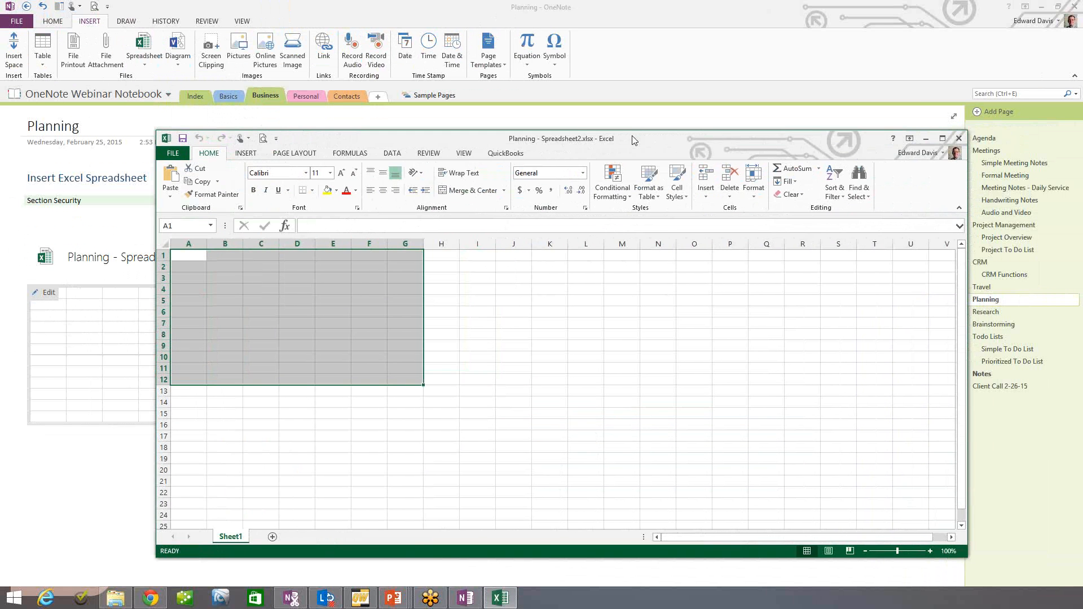
click(289, 276)
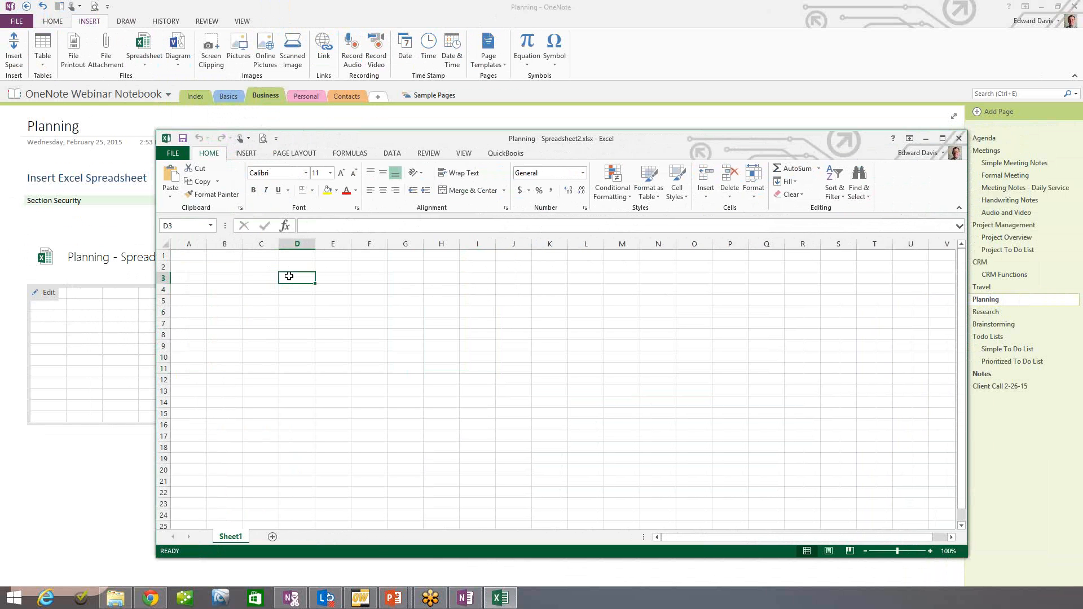
text(56)
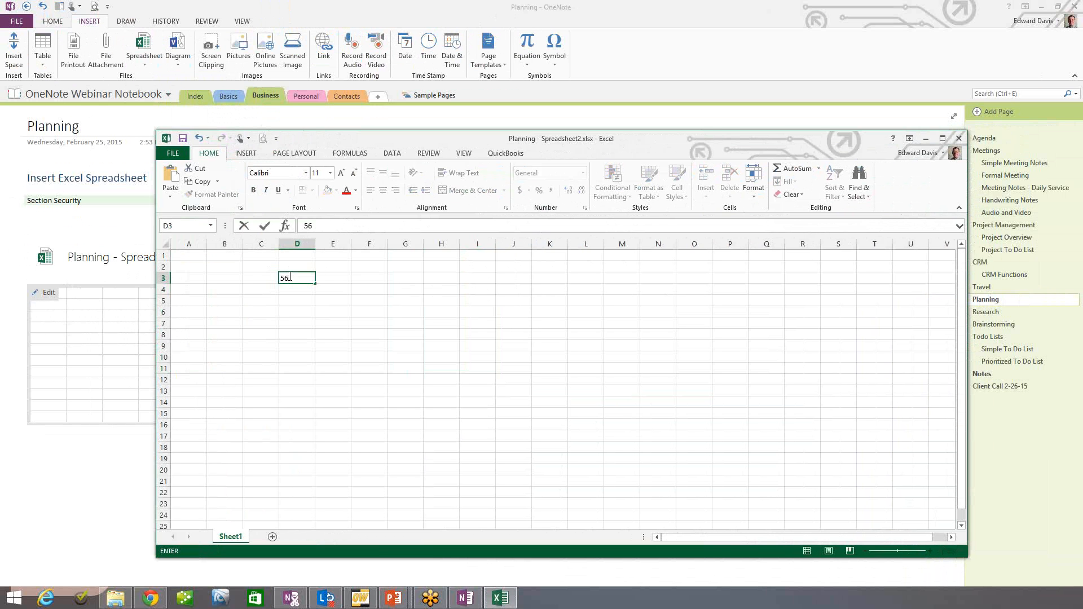
key(Return)
text(45)
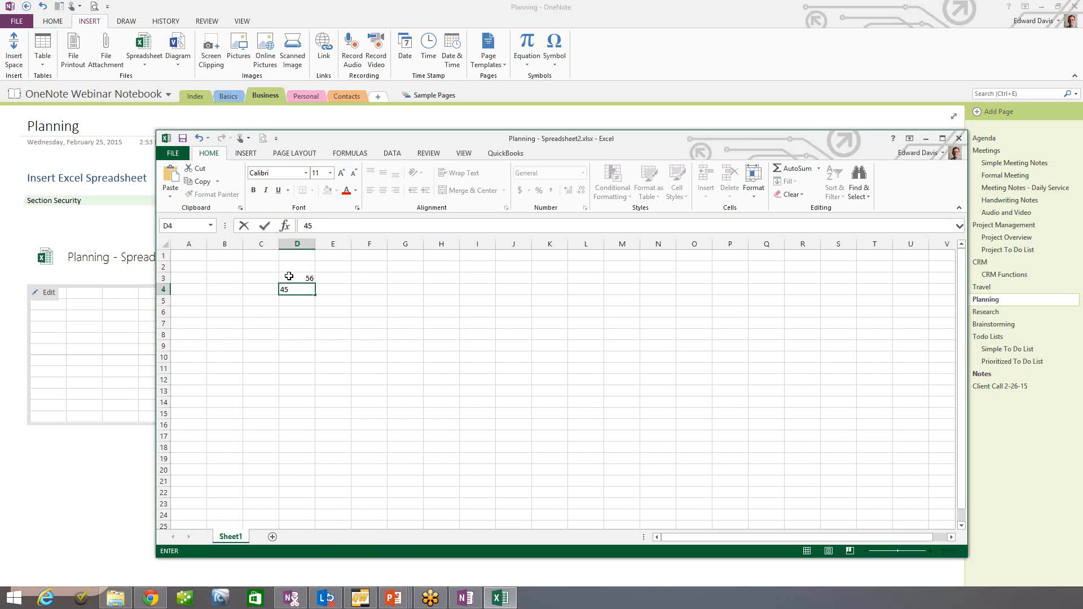
click(467, 321)
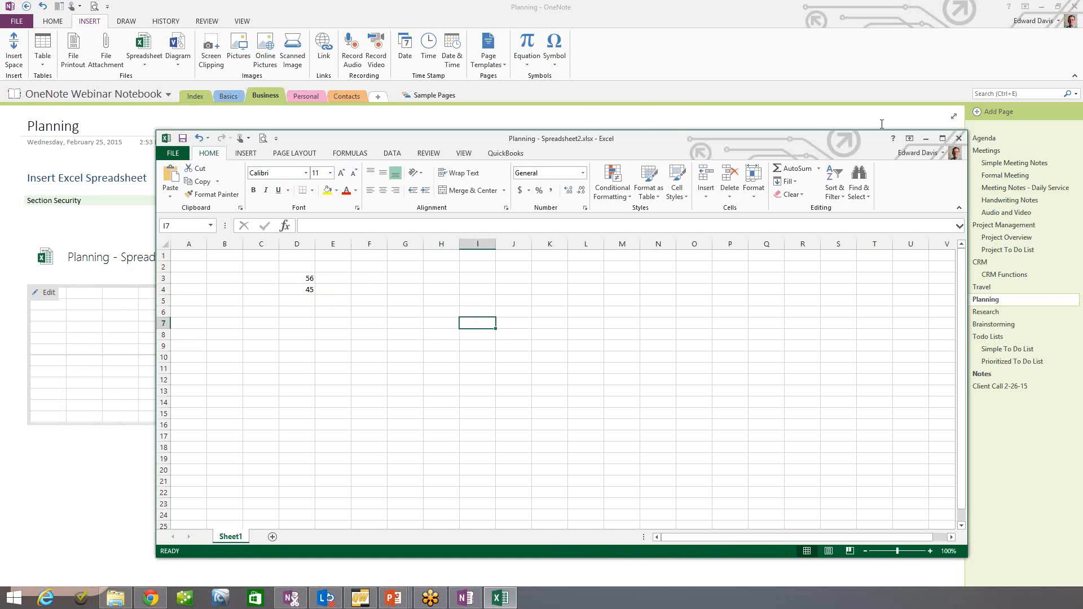
click(957, 138)
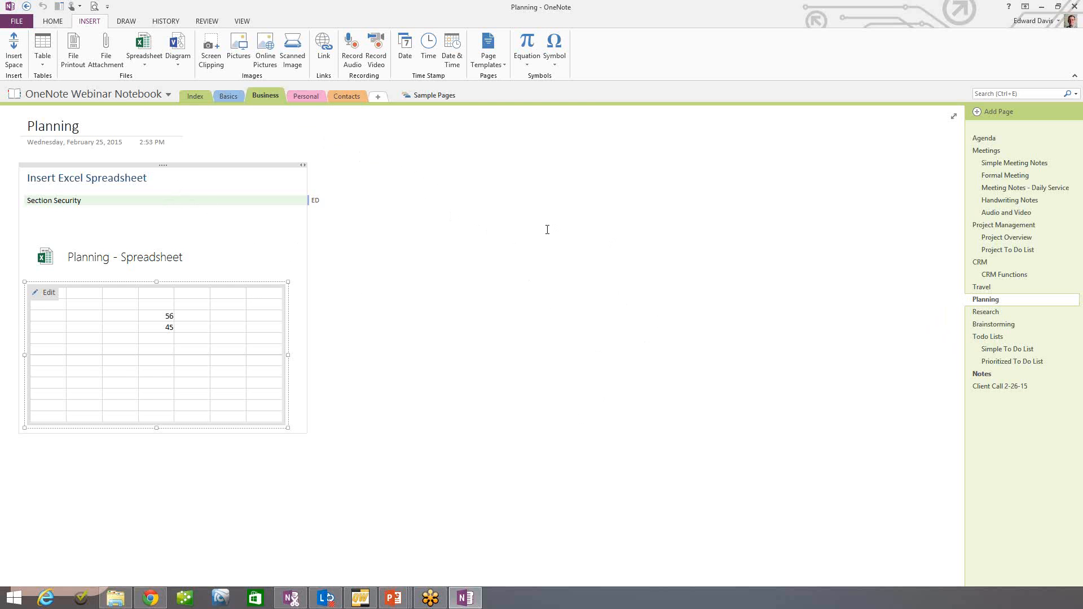
Show where password protection for the Business section is offered without applying it, and deselect the spreadsheet on the Planning page.
mouse_move(314, 201)
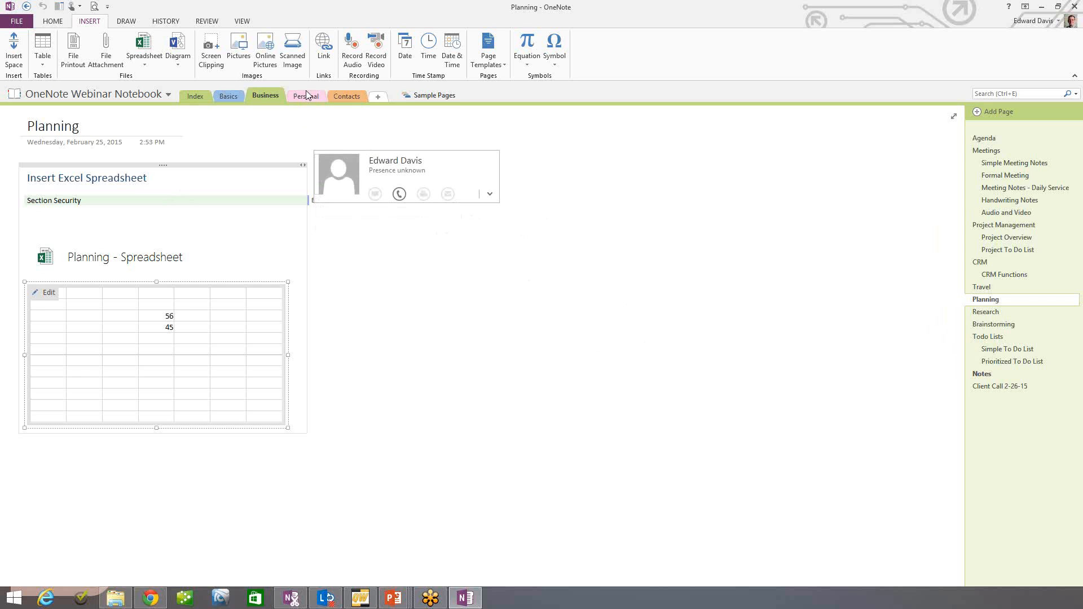
right_click(261, 95)
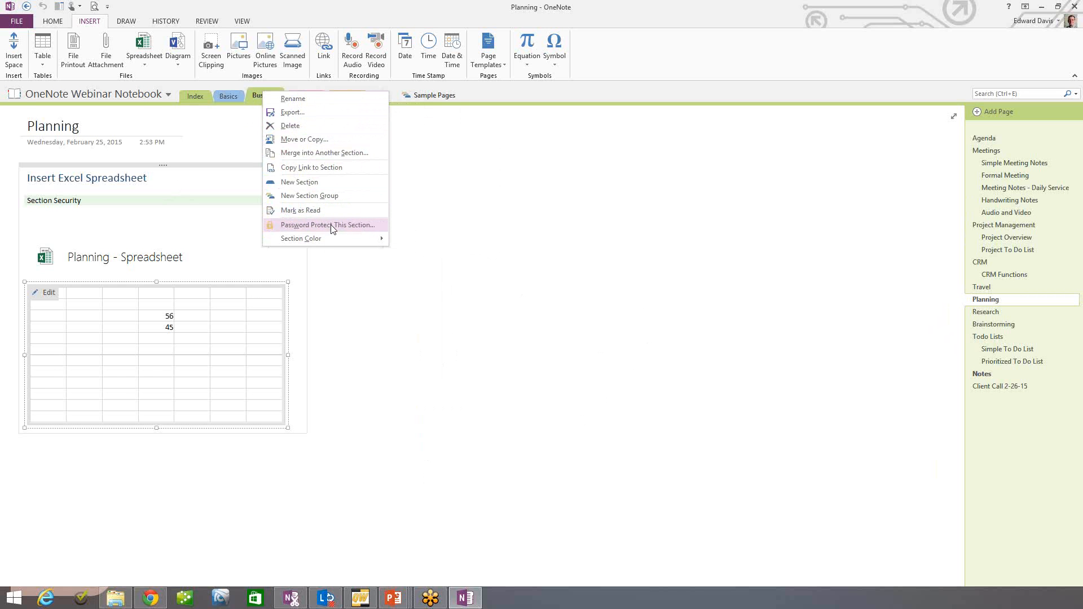
click(492, 214)
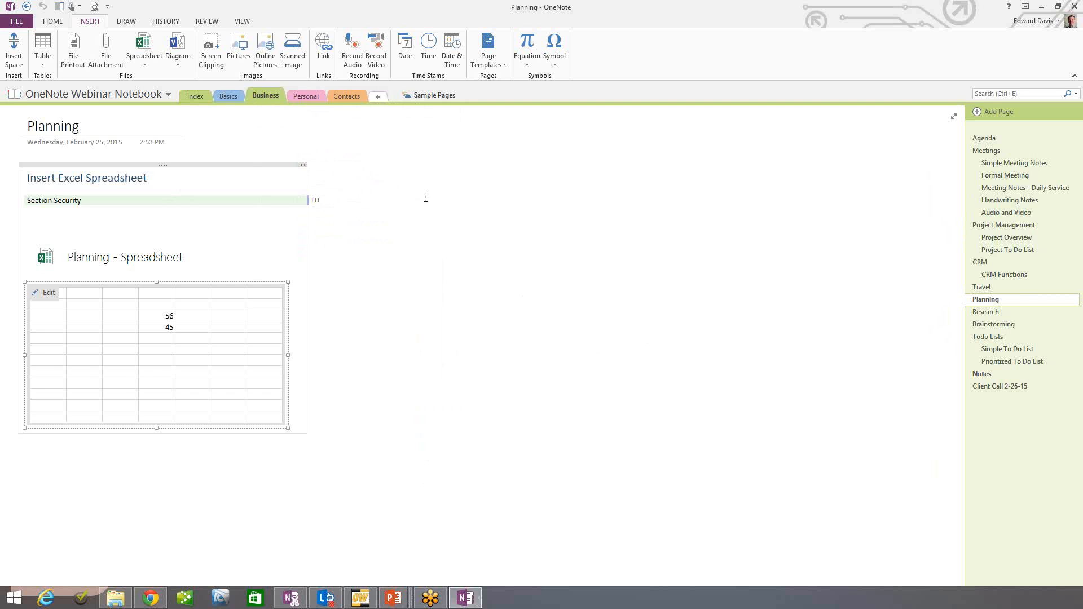
click(365, 301)
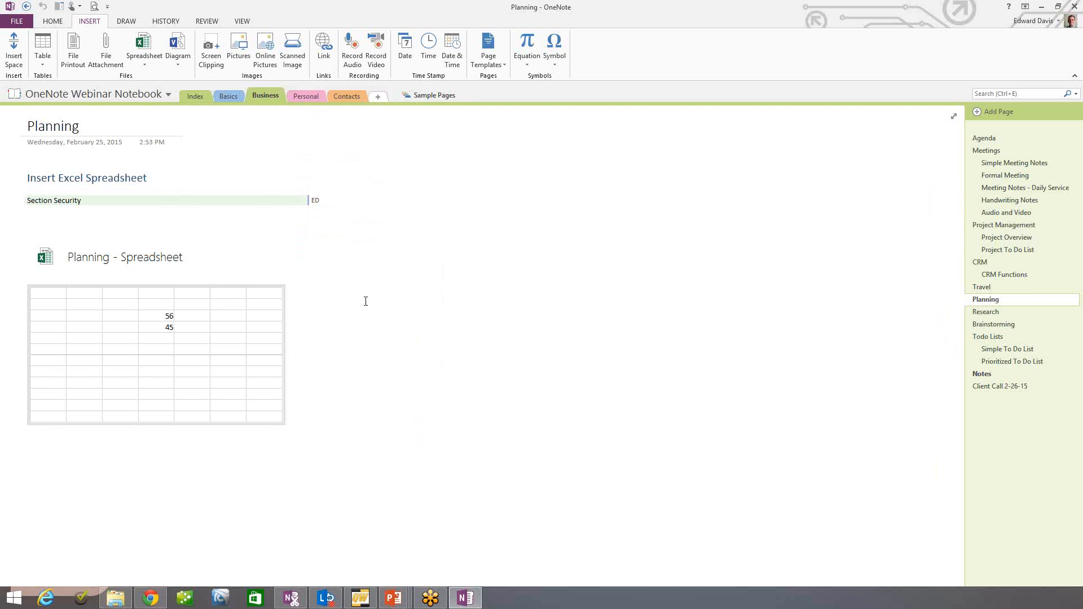
click(394, 258)
Go to the Research page, switch to Chrome and open the Own Support site in a new tab.
click(986, 316)
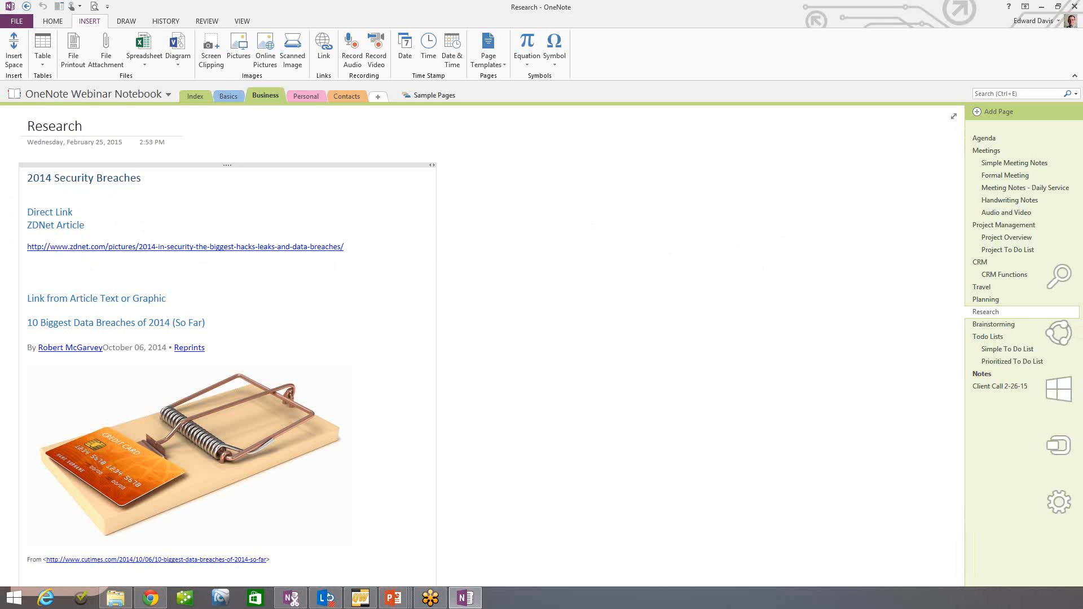
click(150, 598)
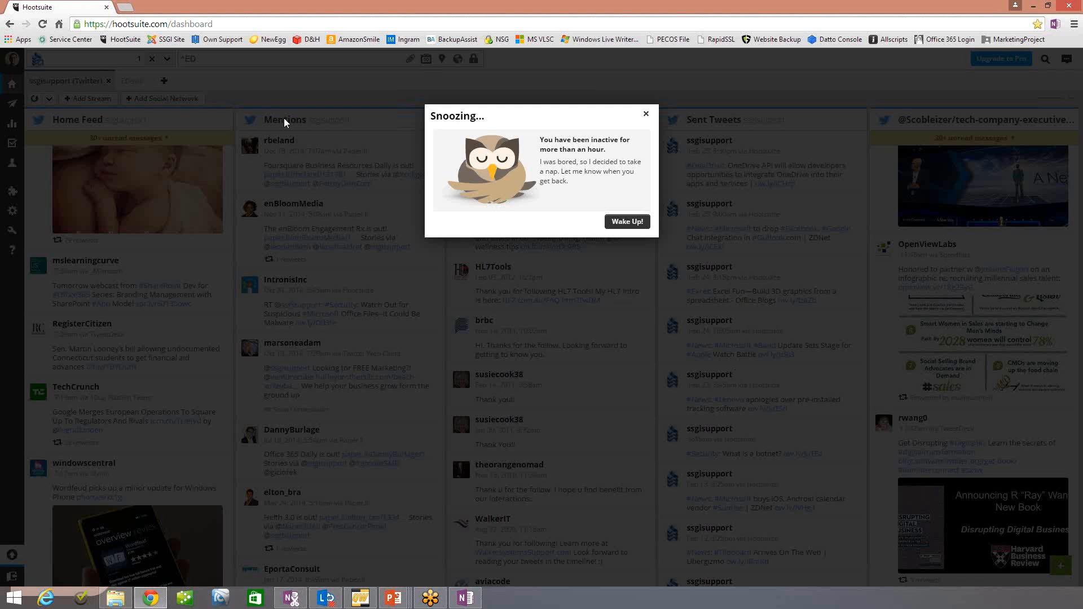
click(621, 224)
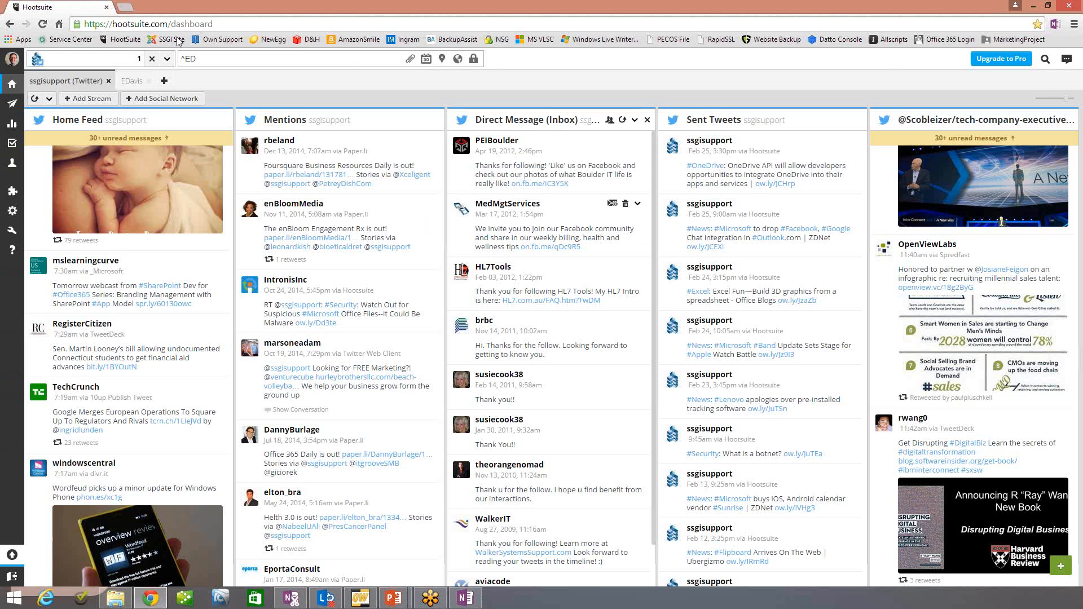
click(125, 7)
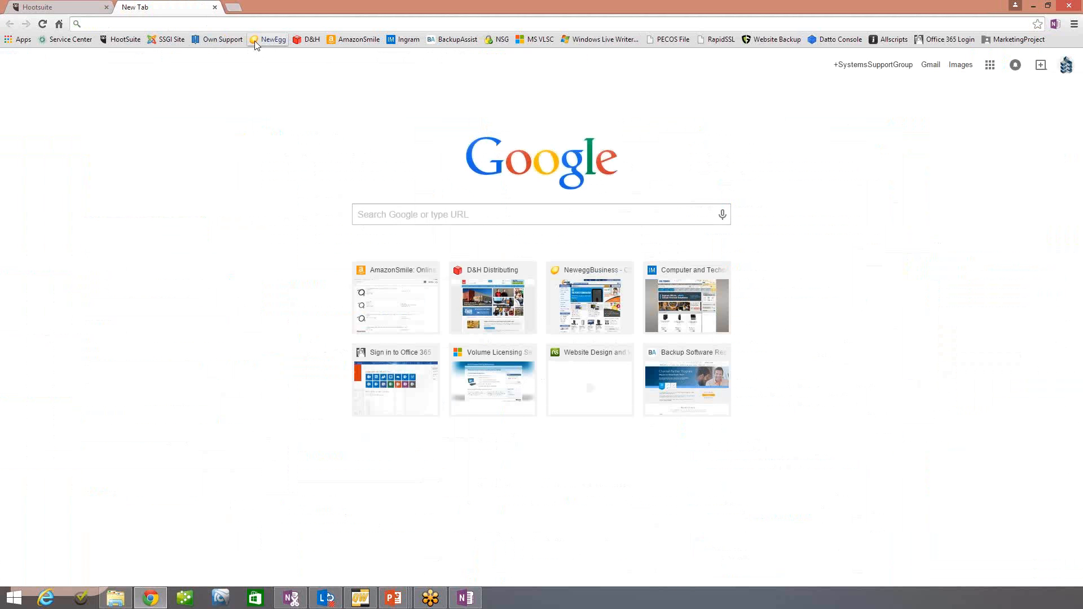
click(223, 40)
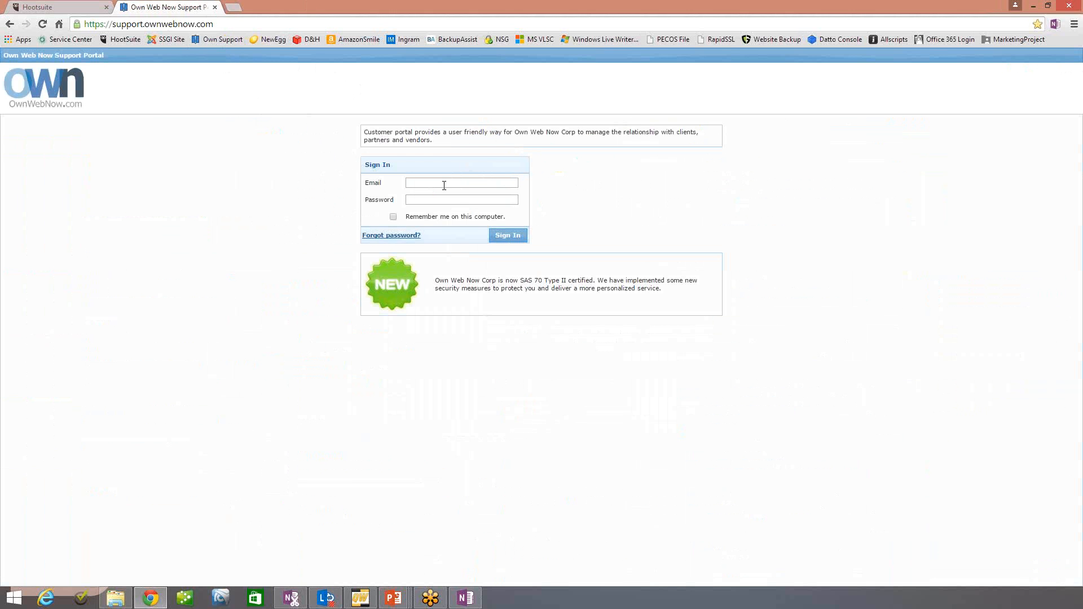
Copy the support.ownwebnow.com address and paste it below the ZDNet link on the OneNote Research page.
click(162, 23)
right_click(162, 25)
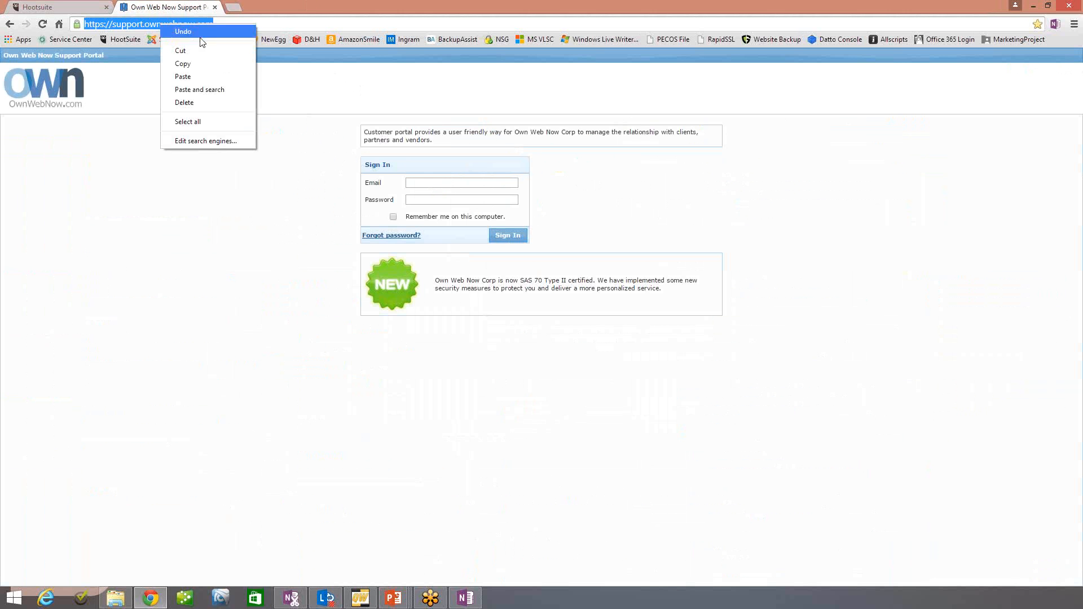
click(192, 63)
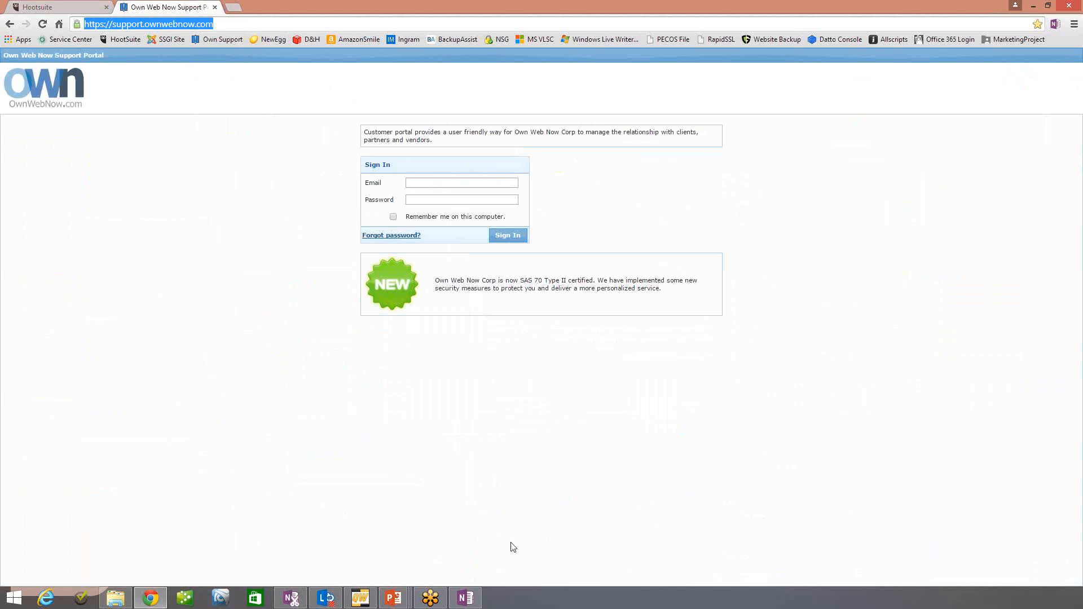
click(467, 598)
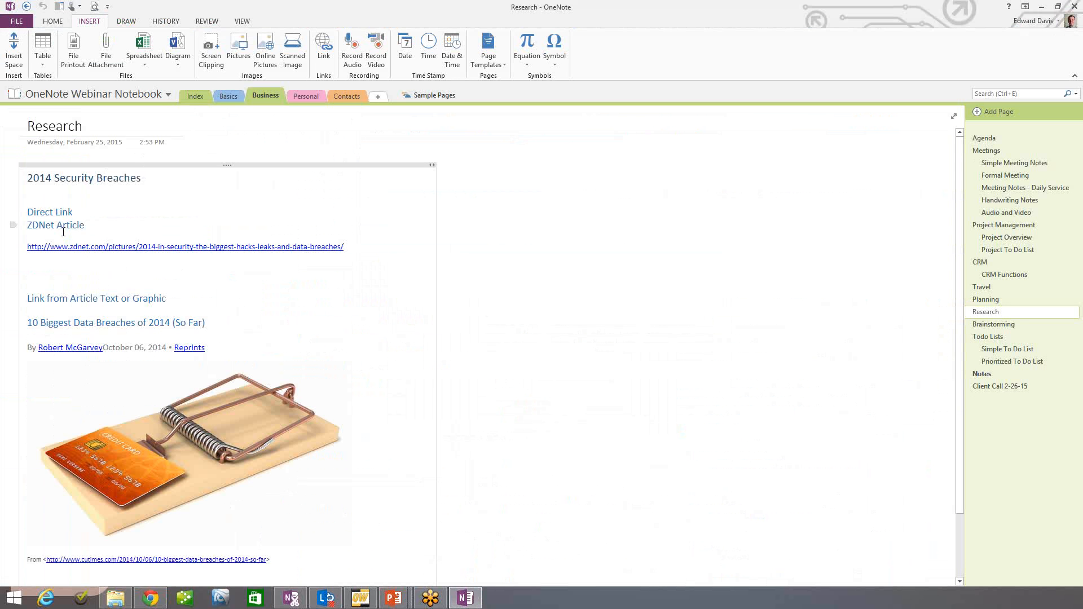
right_click(37, 269)
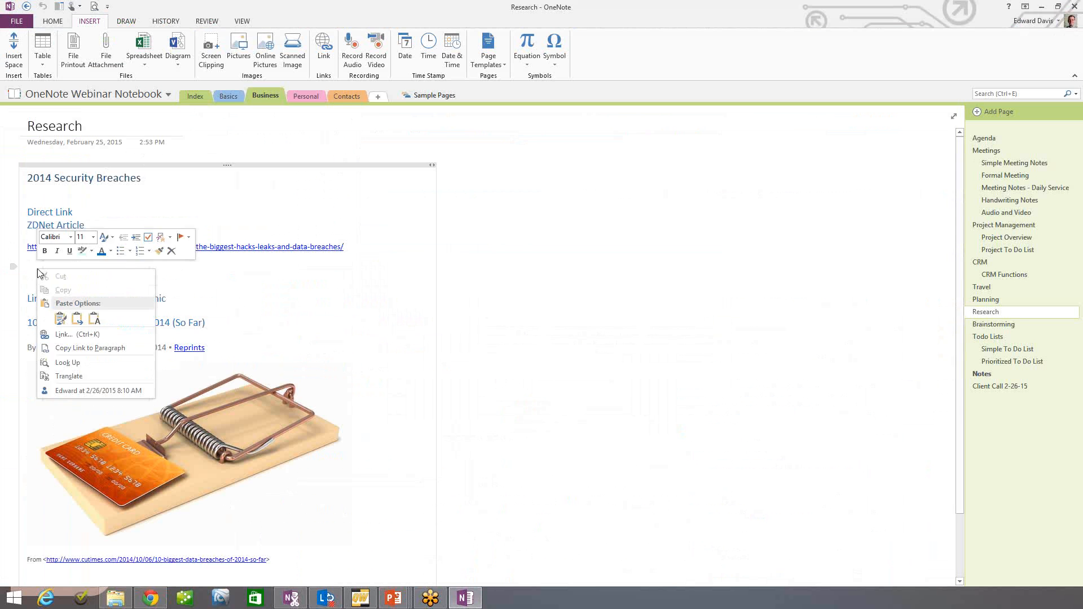
click(59, 319)
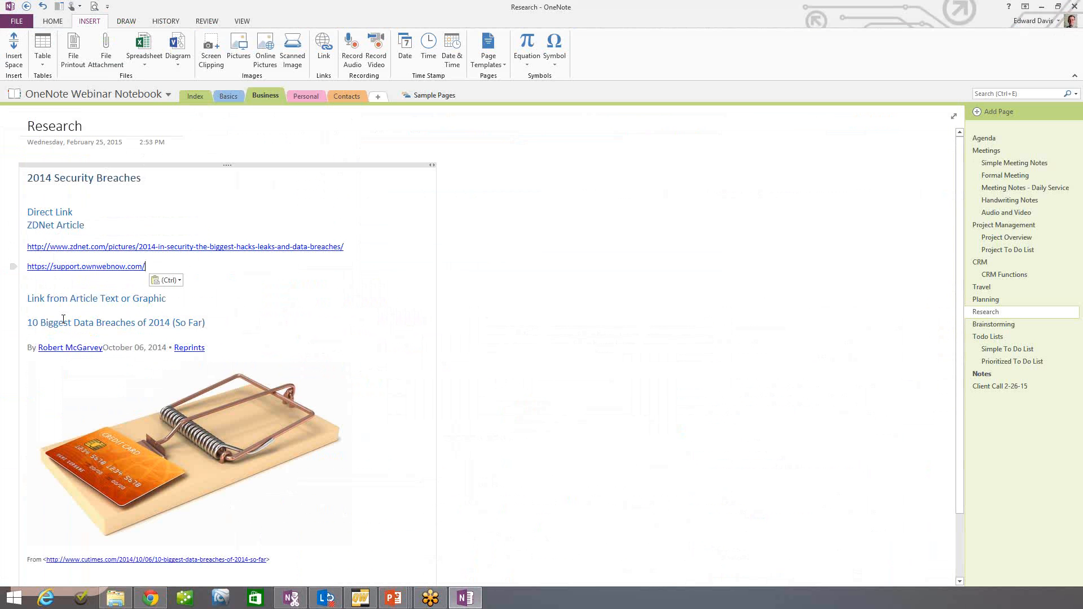
Follow the ZDNet article link on the Research page to view the article, and return to OneNote.
click(190, 248)
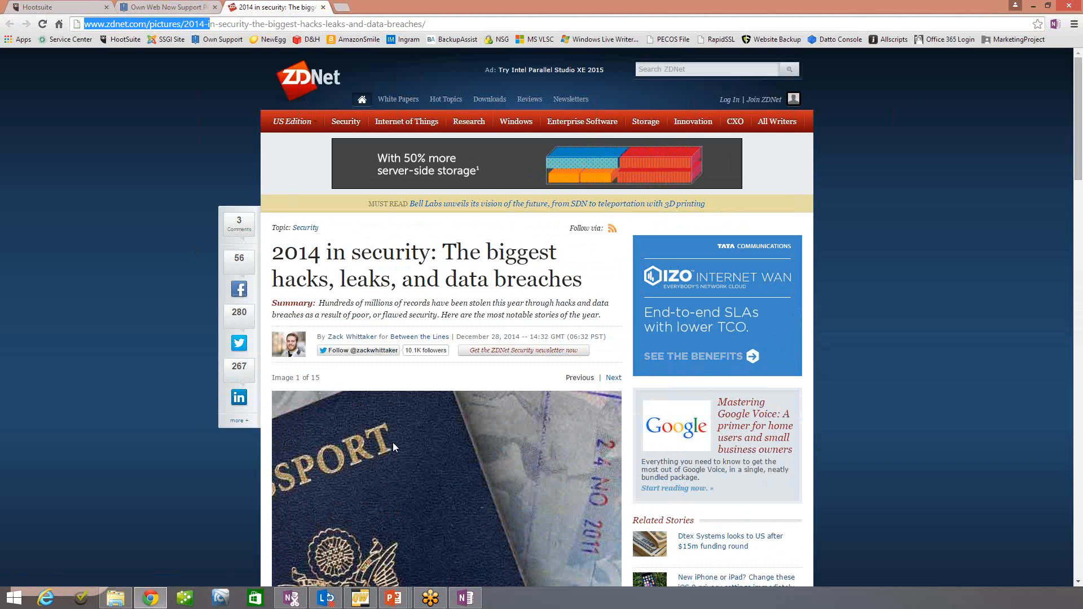
click(466, 599)
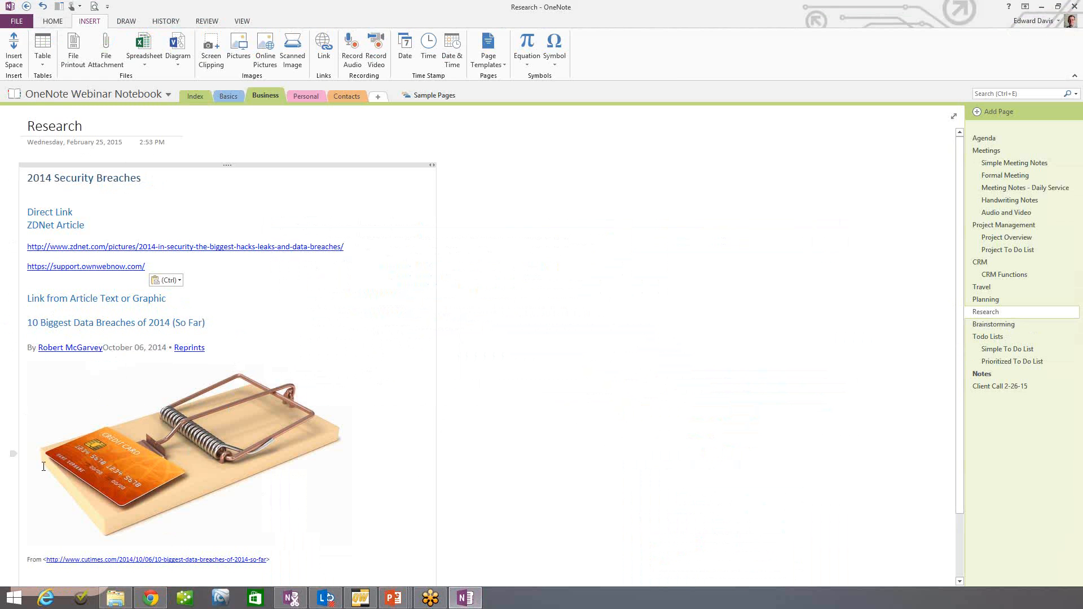
Open the linked cutimes.com article and copy its title, picture and opening text through "How does he know?".
click(215, 560)
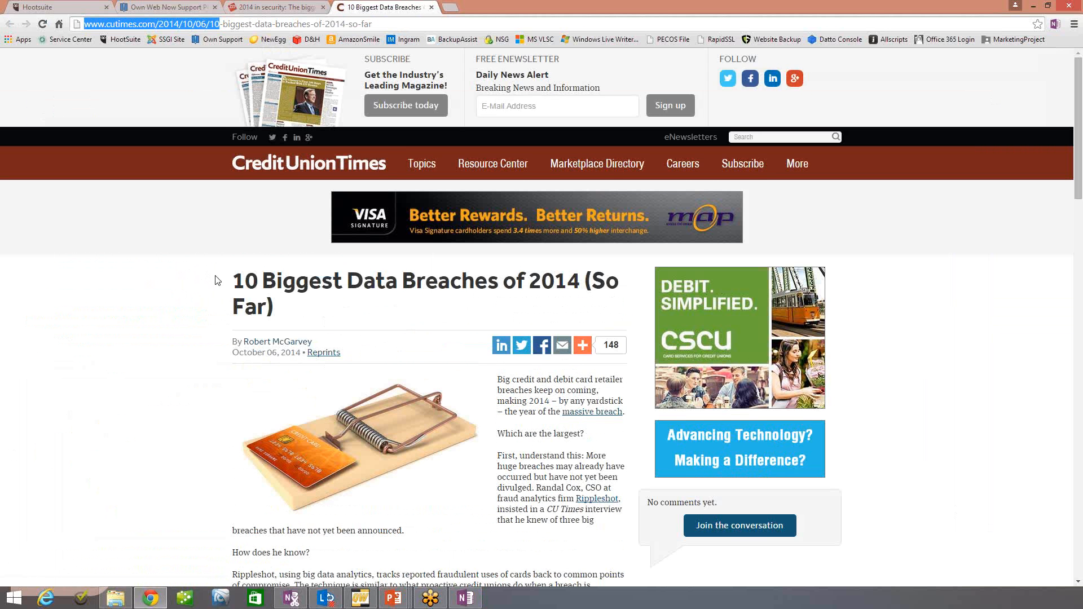
drag(217, 280, 626, 551)
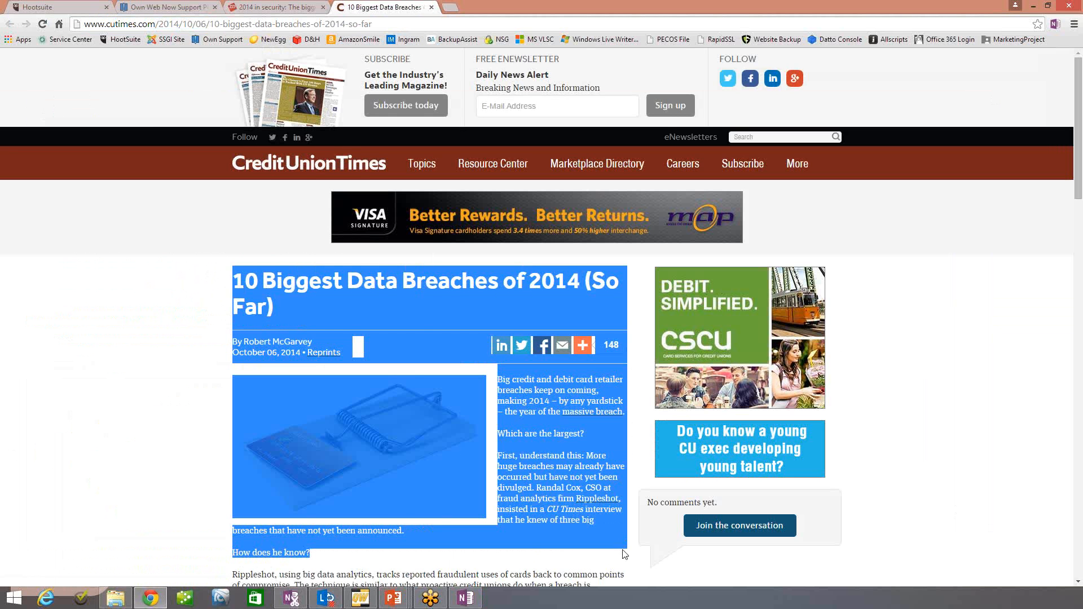
right_click(412, 315)
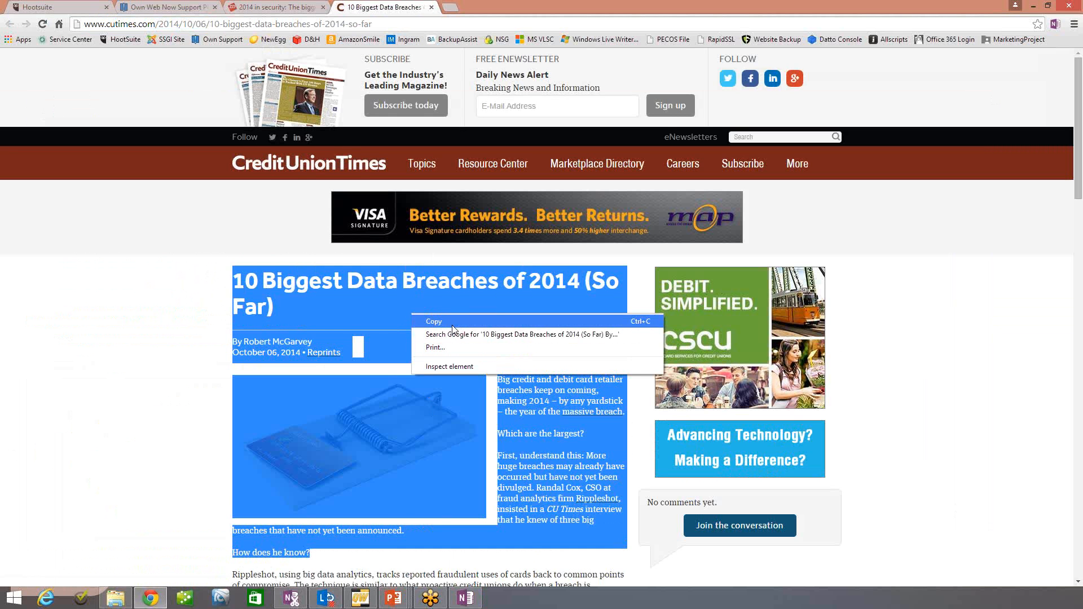
click(453, 326)
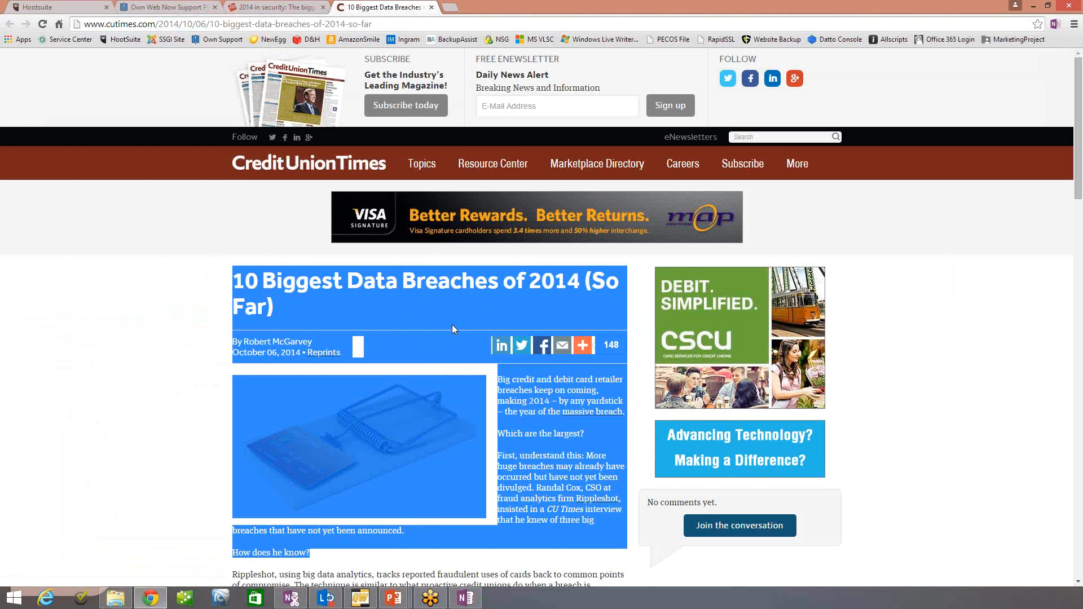
Paste the copied article excerpt into the blank space beside the existing notes on OneNote's Research page and move its container slightly up.
click(285, 9)
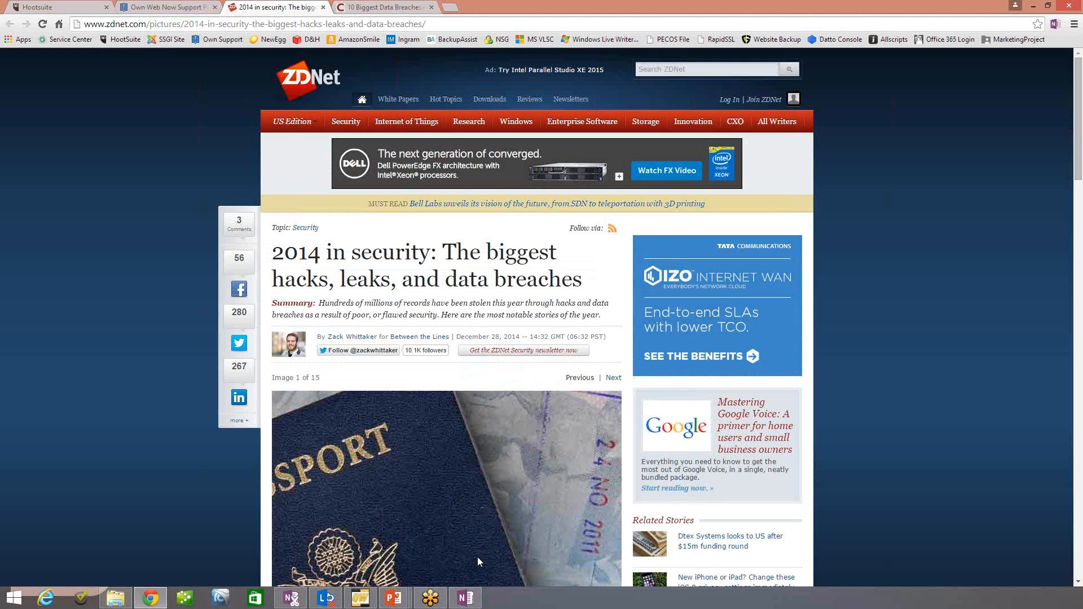
click(466, 598)
scroll(564, 452, down, 3)
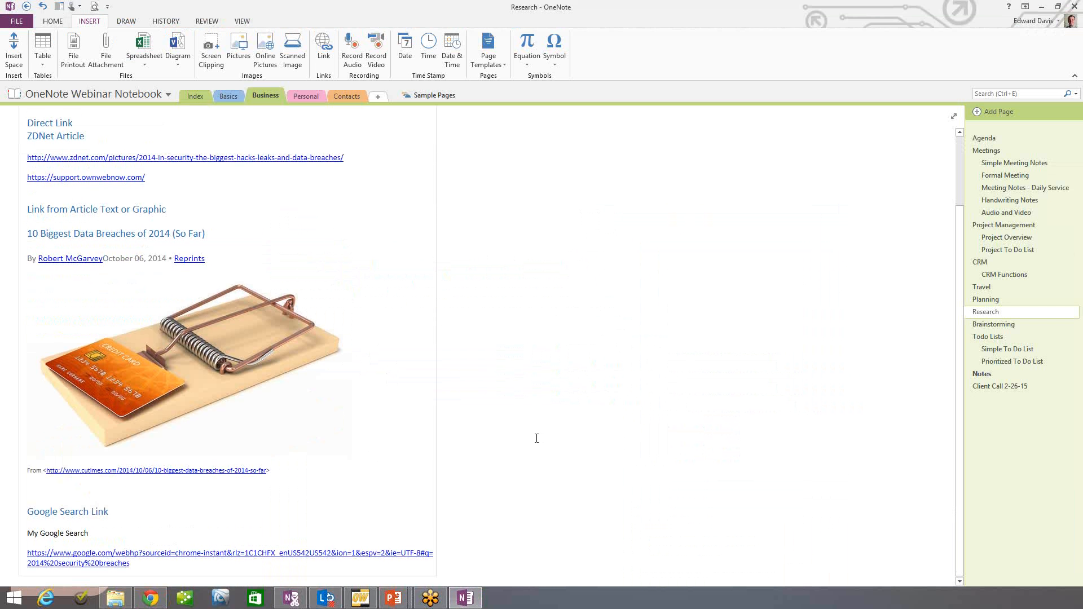
right_click(468, 235)
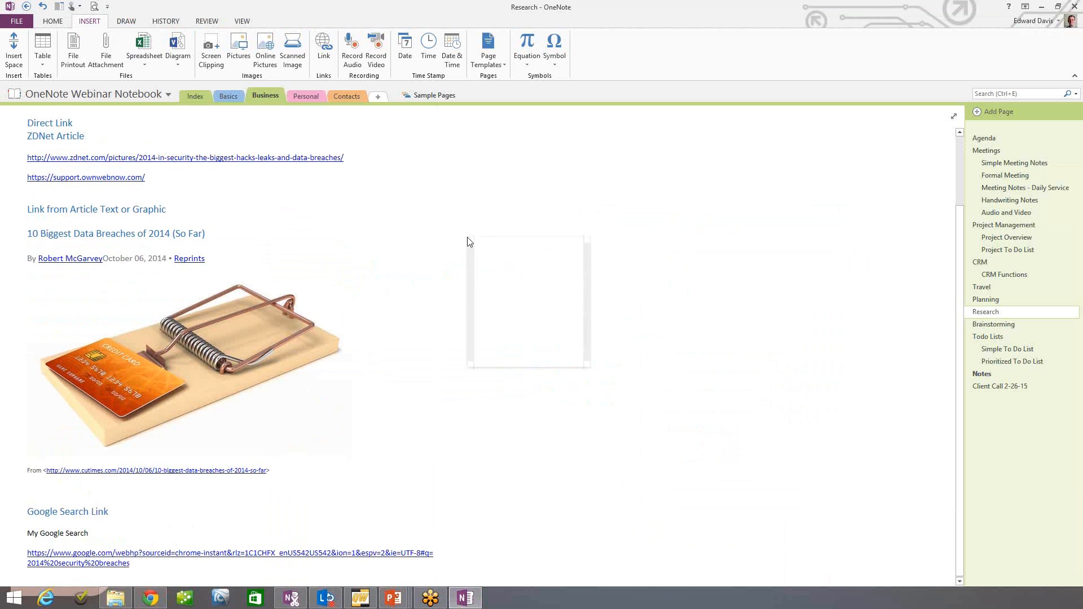
click(495, 289)
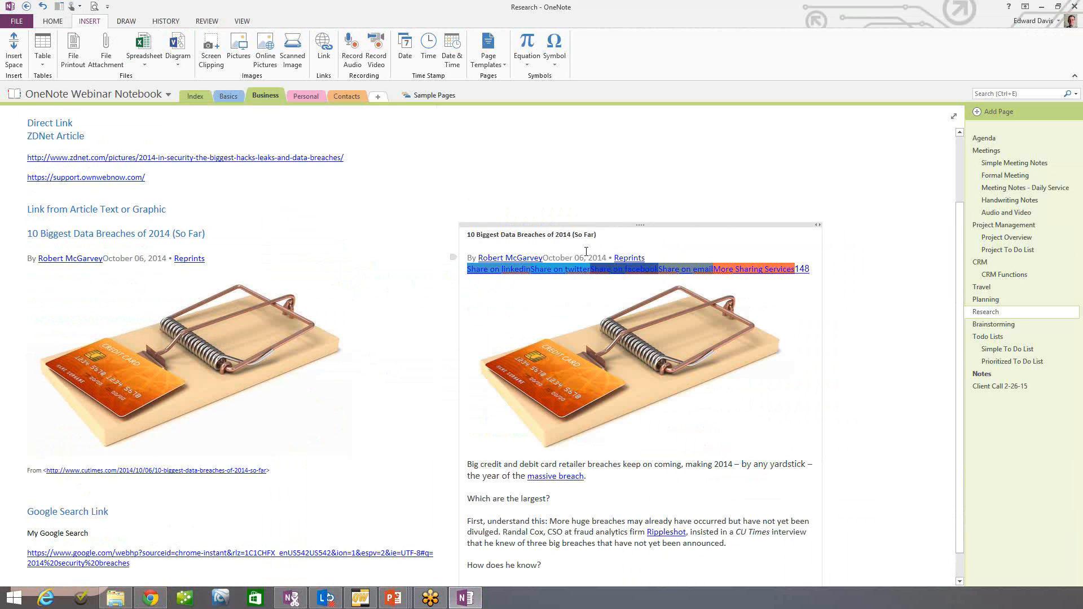
drag(611, 225, 618, 170)
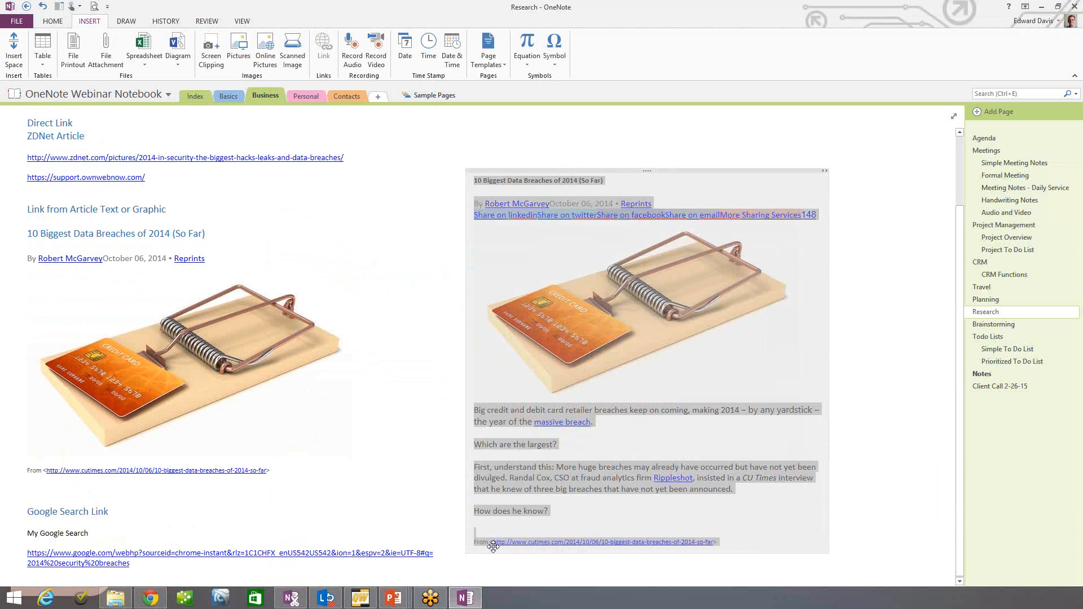
click(755, 524)
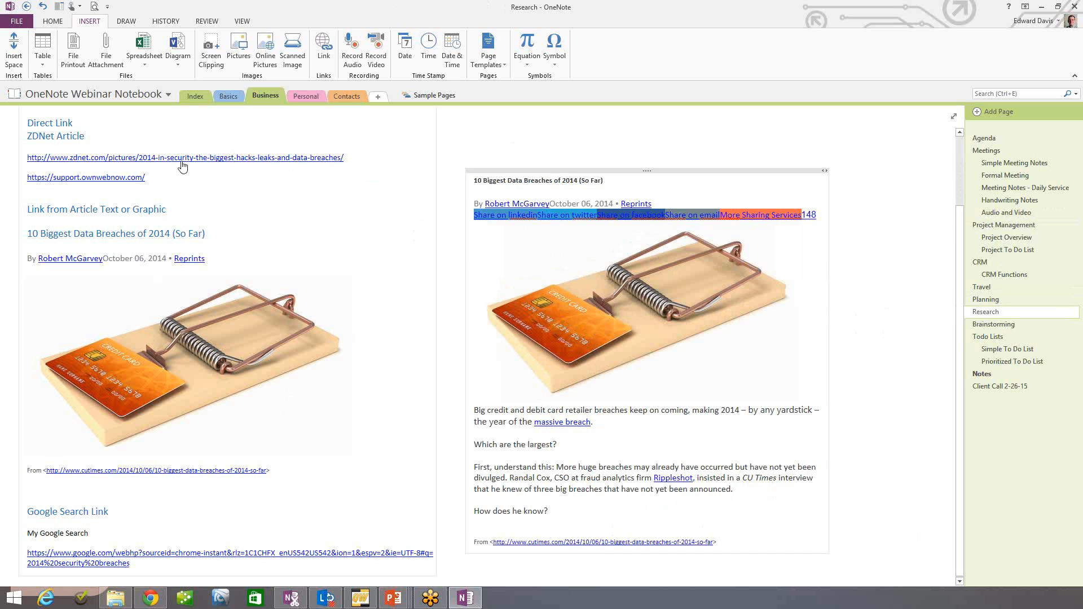
scroll(322, 269, up, 3)
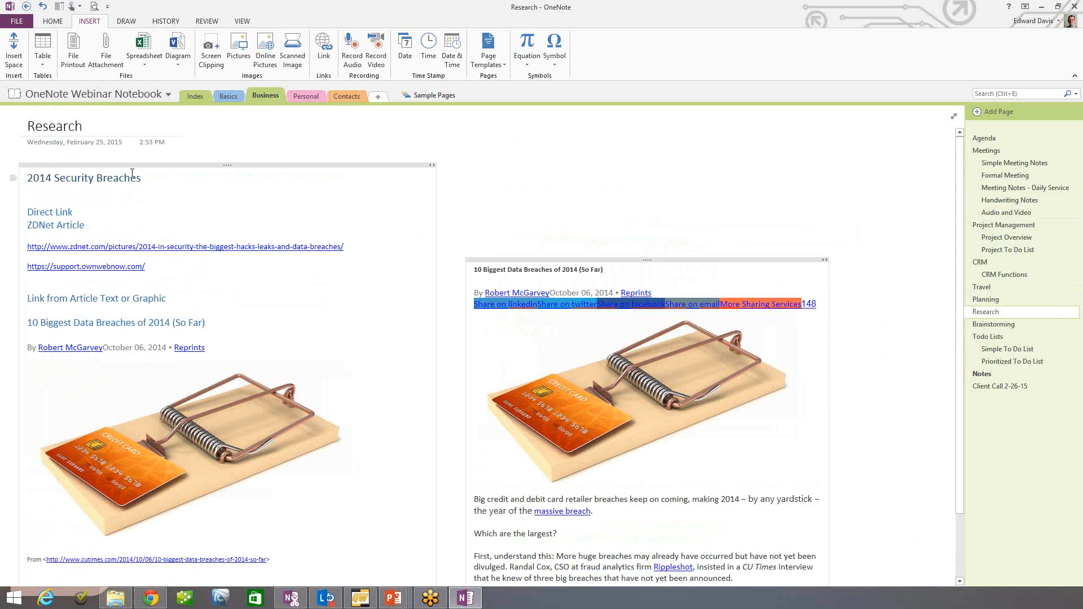
scroll(703, 223, down, 3)
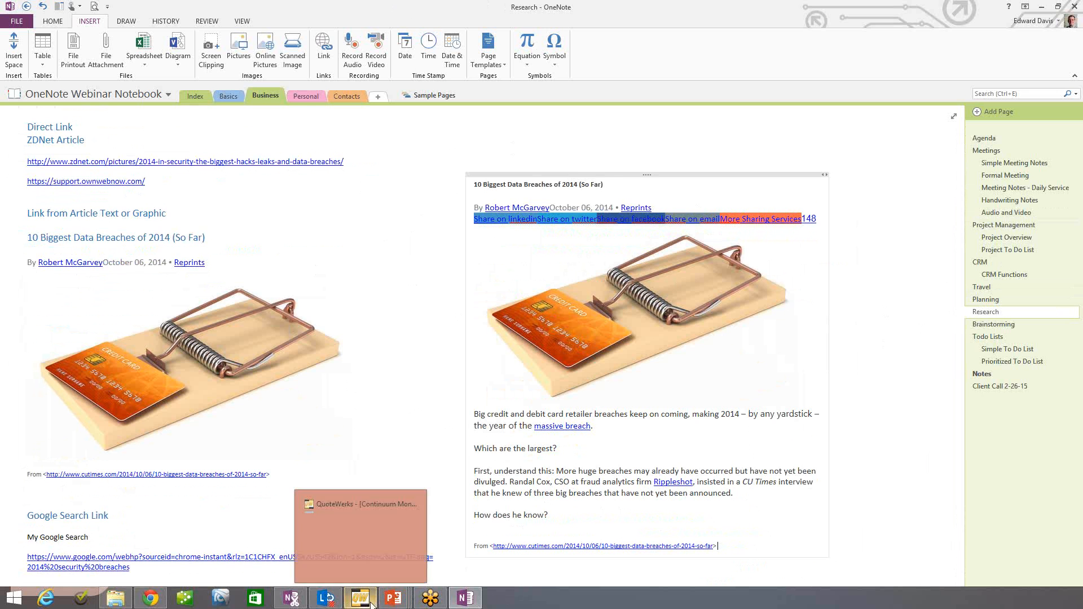
click(151, 601)
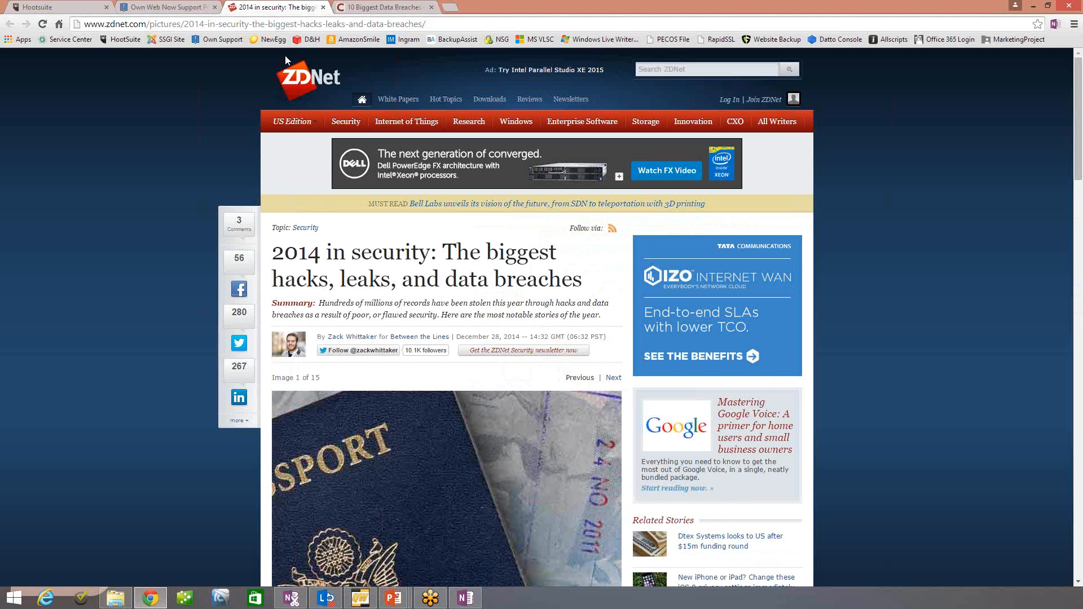
click(452, 7)
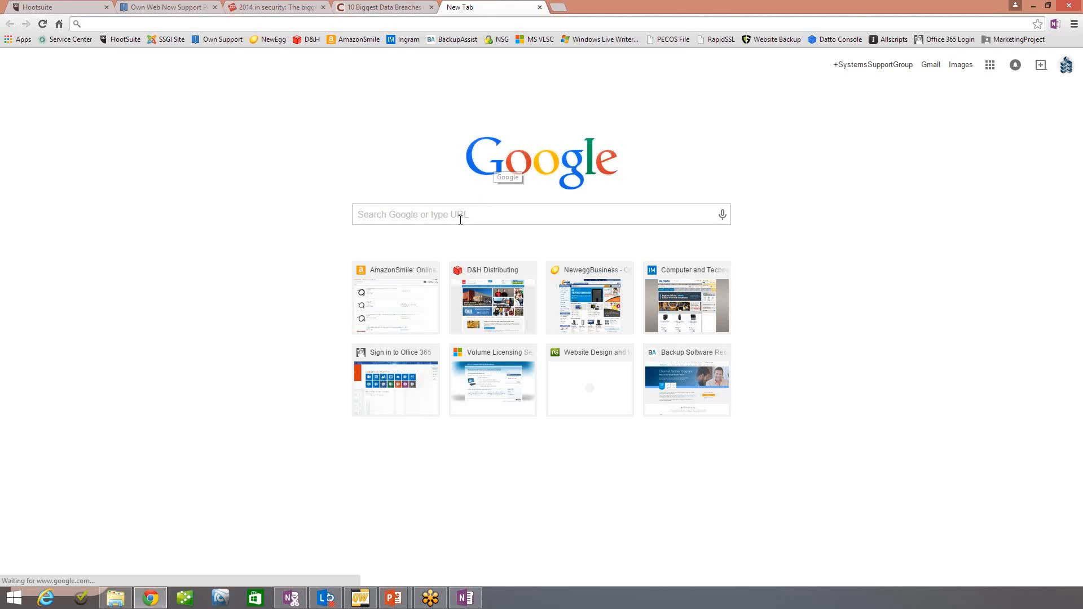
click(412, 215)
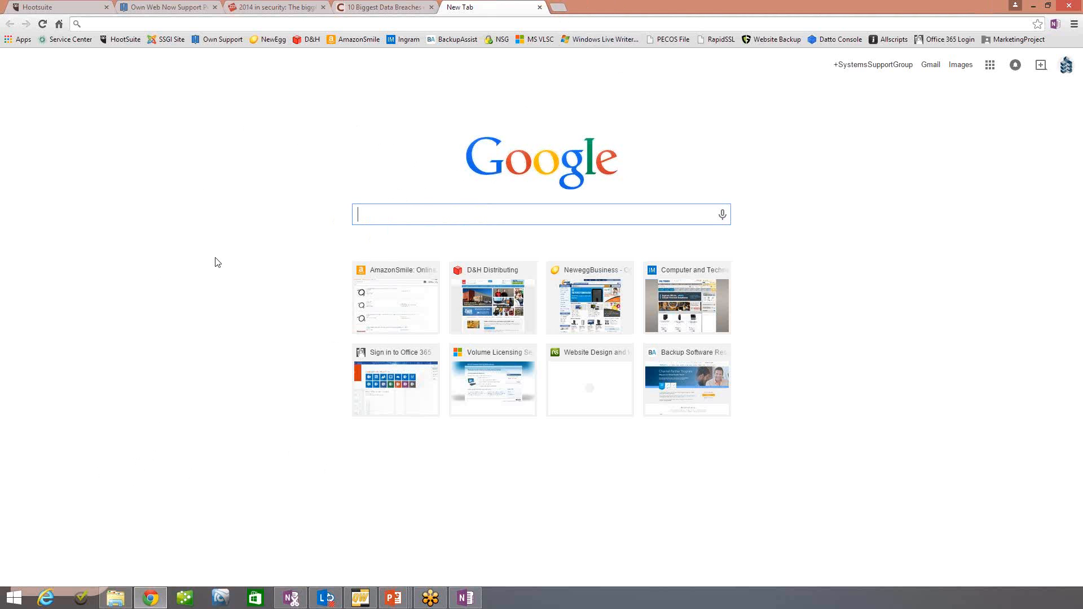
click(540, 7)
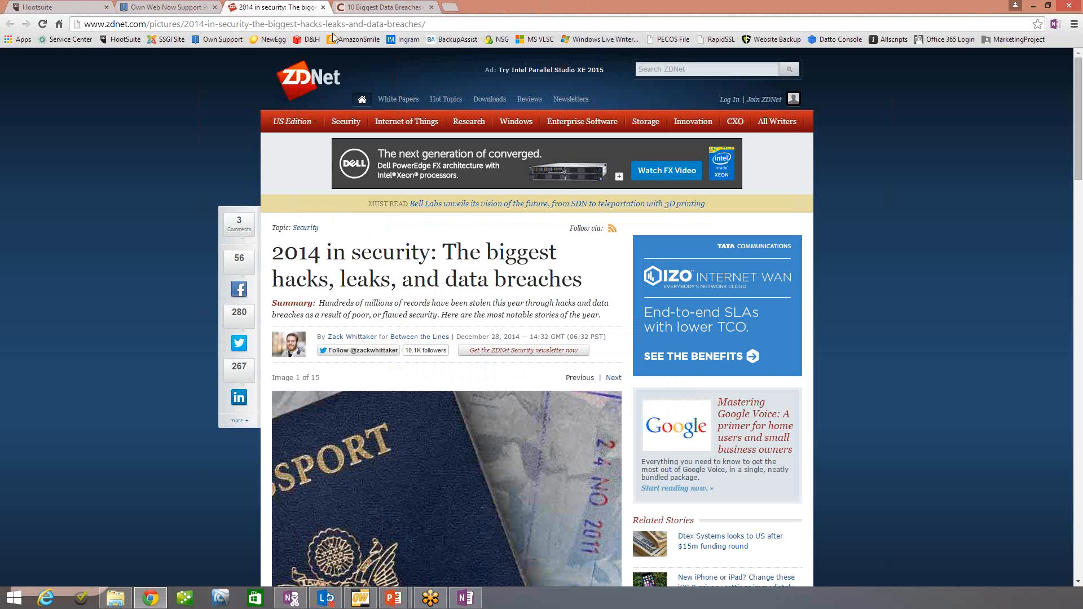
double_click(359, 24)
click(430, 25)
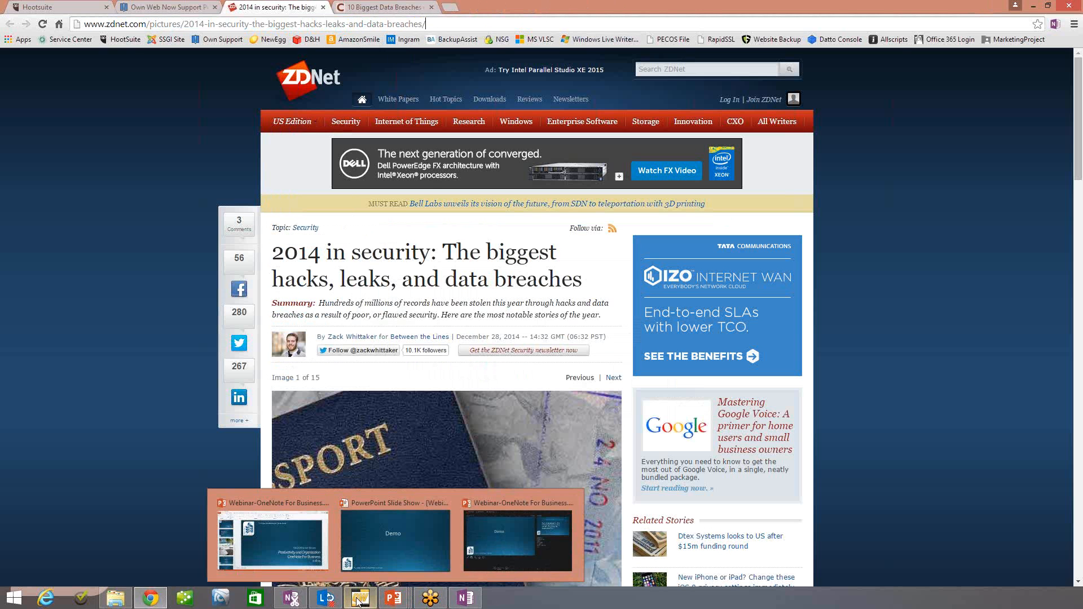
click(472, 602)
Open the saved Google search link for "2014 security breaches" from the Research page and look through the results.
scroll(373, 334, down, 2)
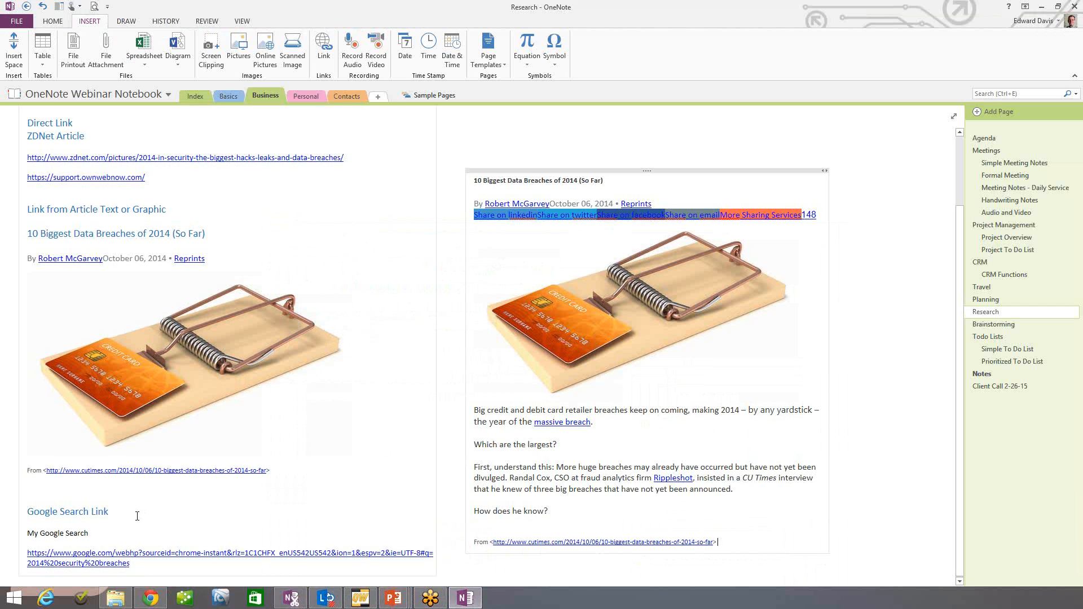
click(65, 556)
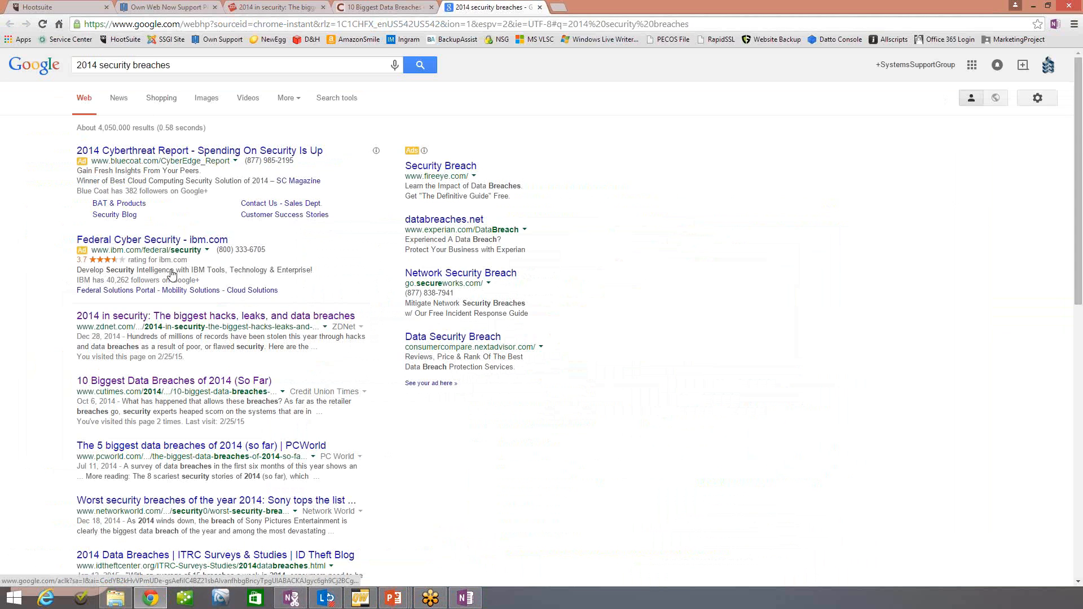
scroll(168, 283, down, 3)
scroll(167, 282, down, 6)
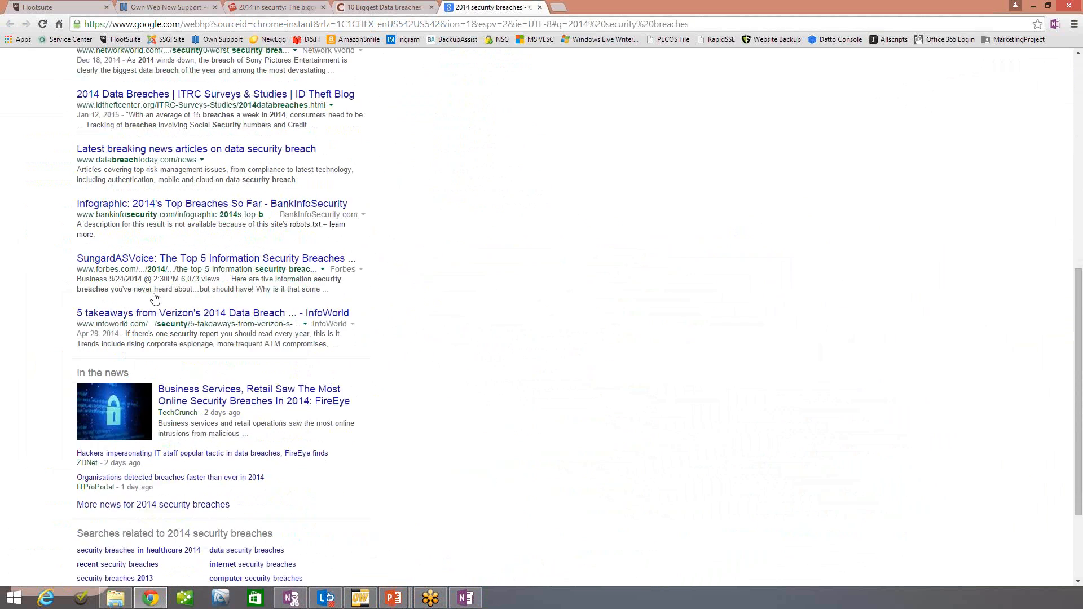
scroll(242, 277, down, 2)
scroll(239, 288, up, 10)
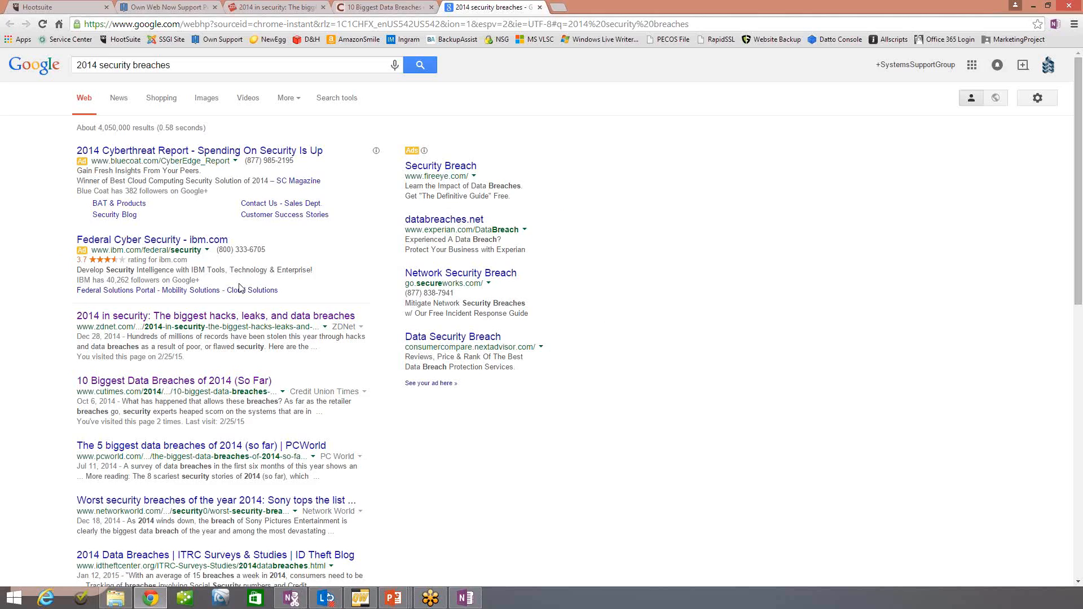